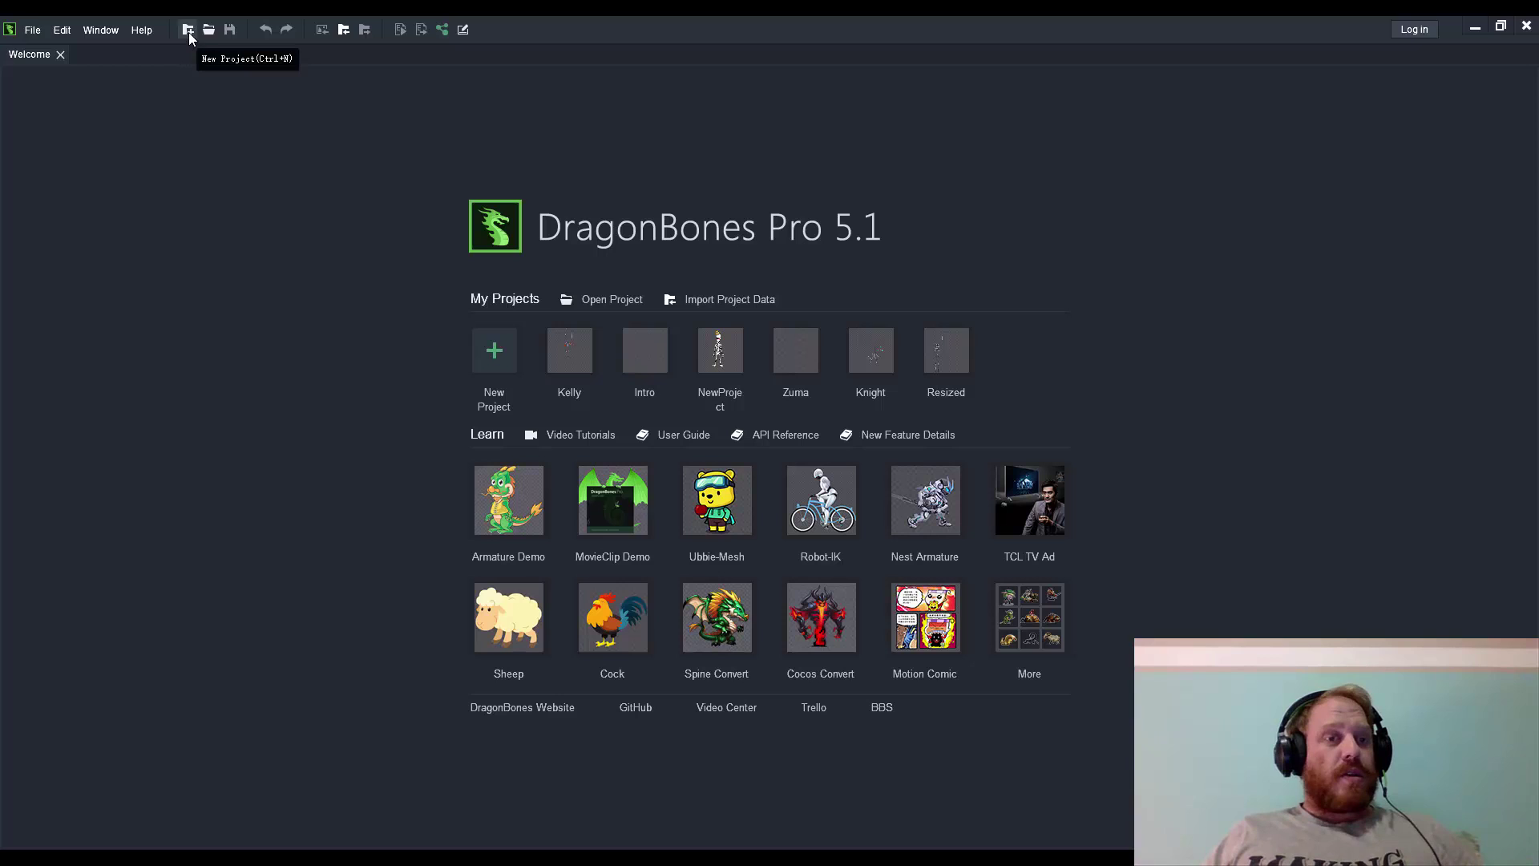
- Create a new character animation project using the Armature Template
left_click(38, 29)
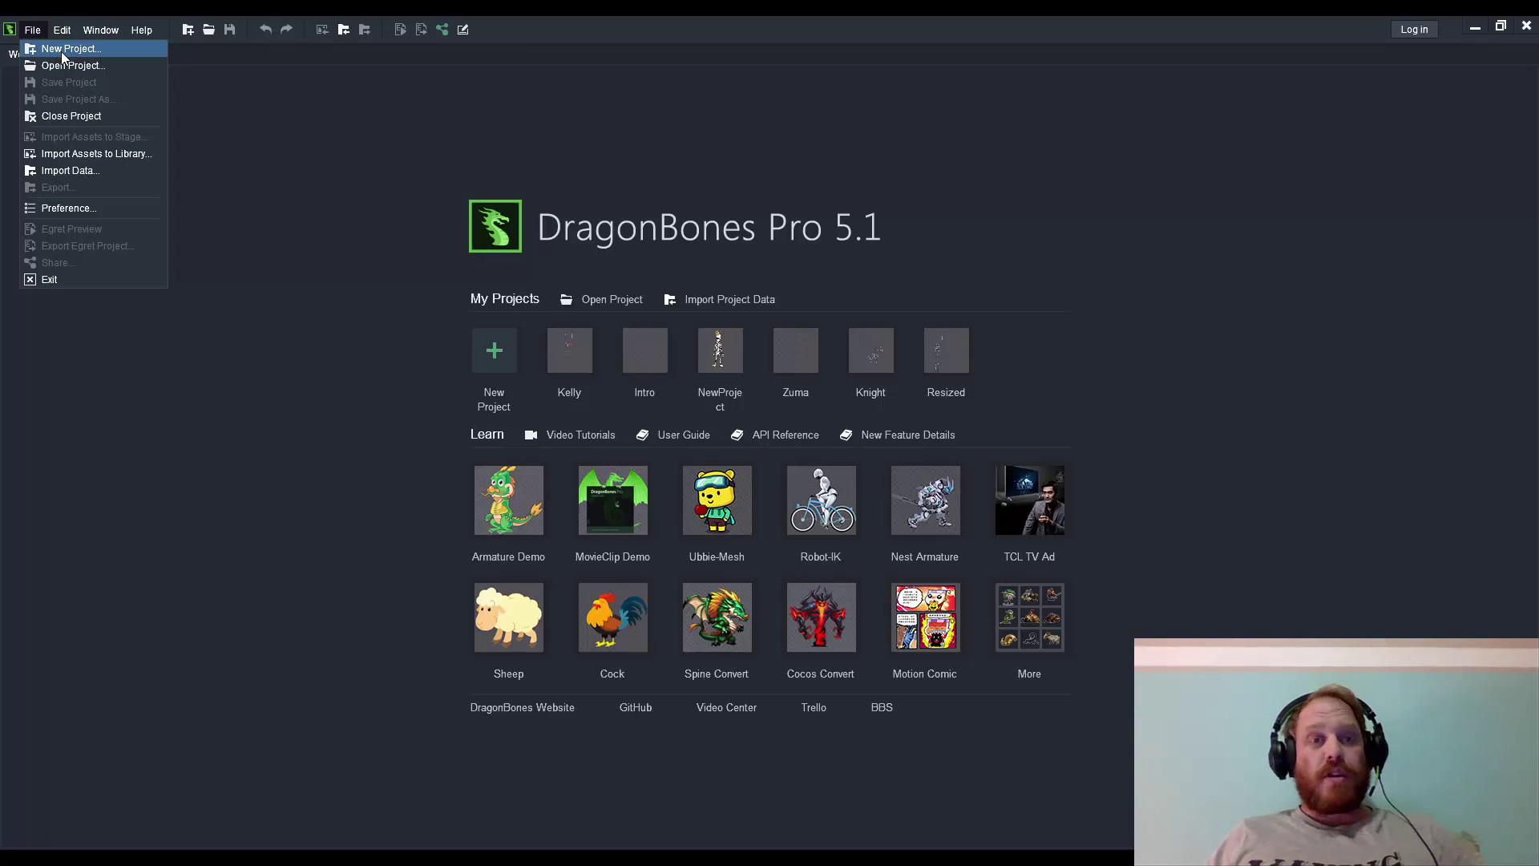
left_click(61, 52)
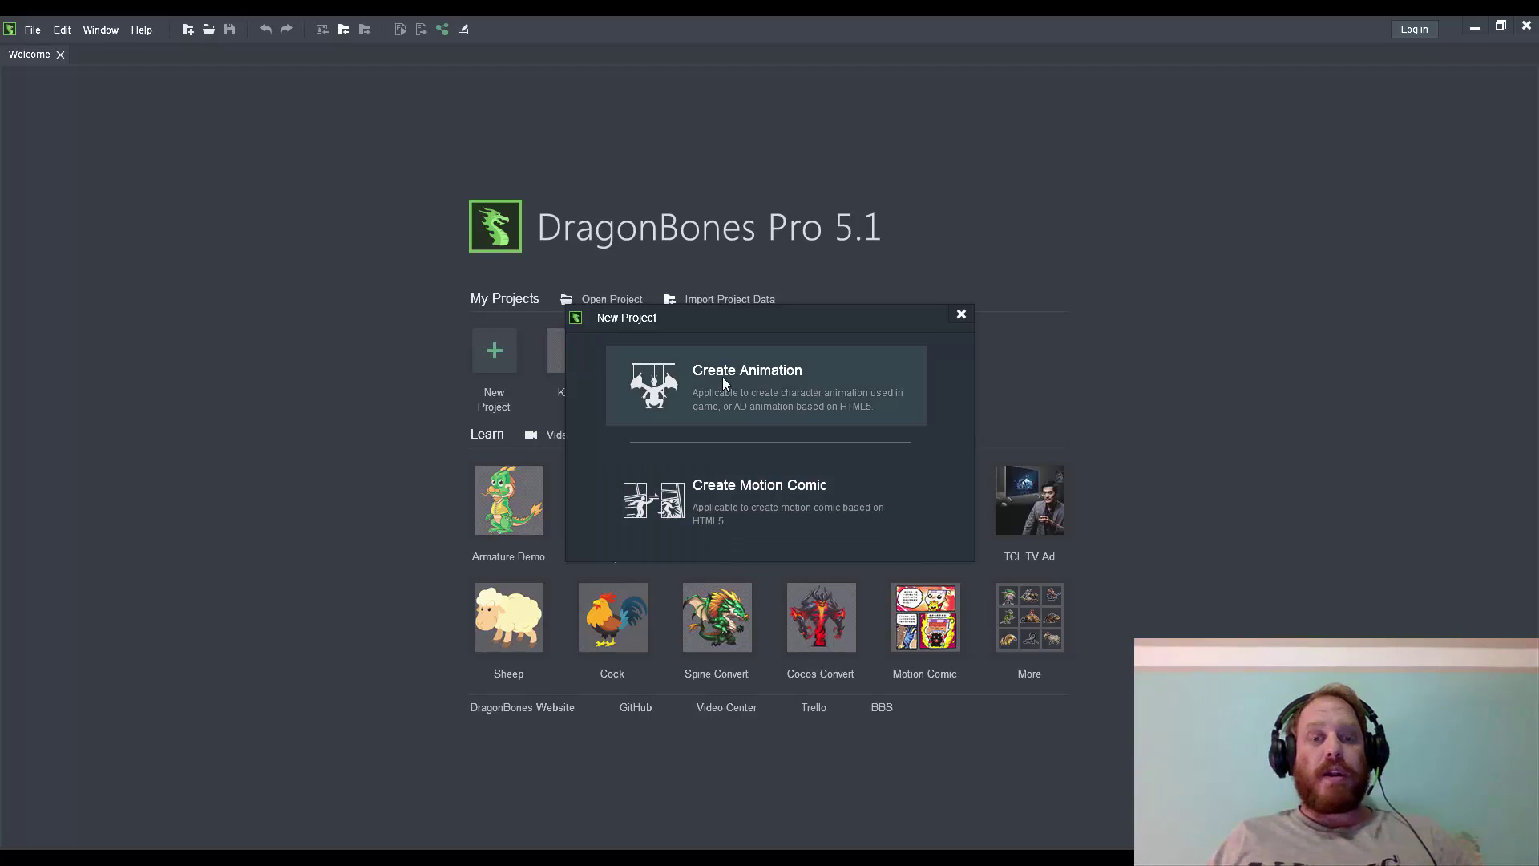
left_click(798, 403)
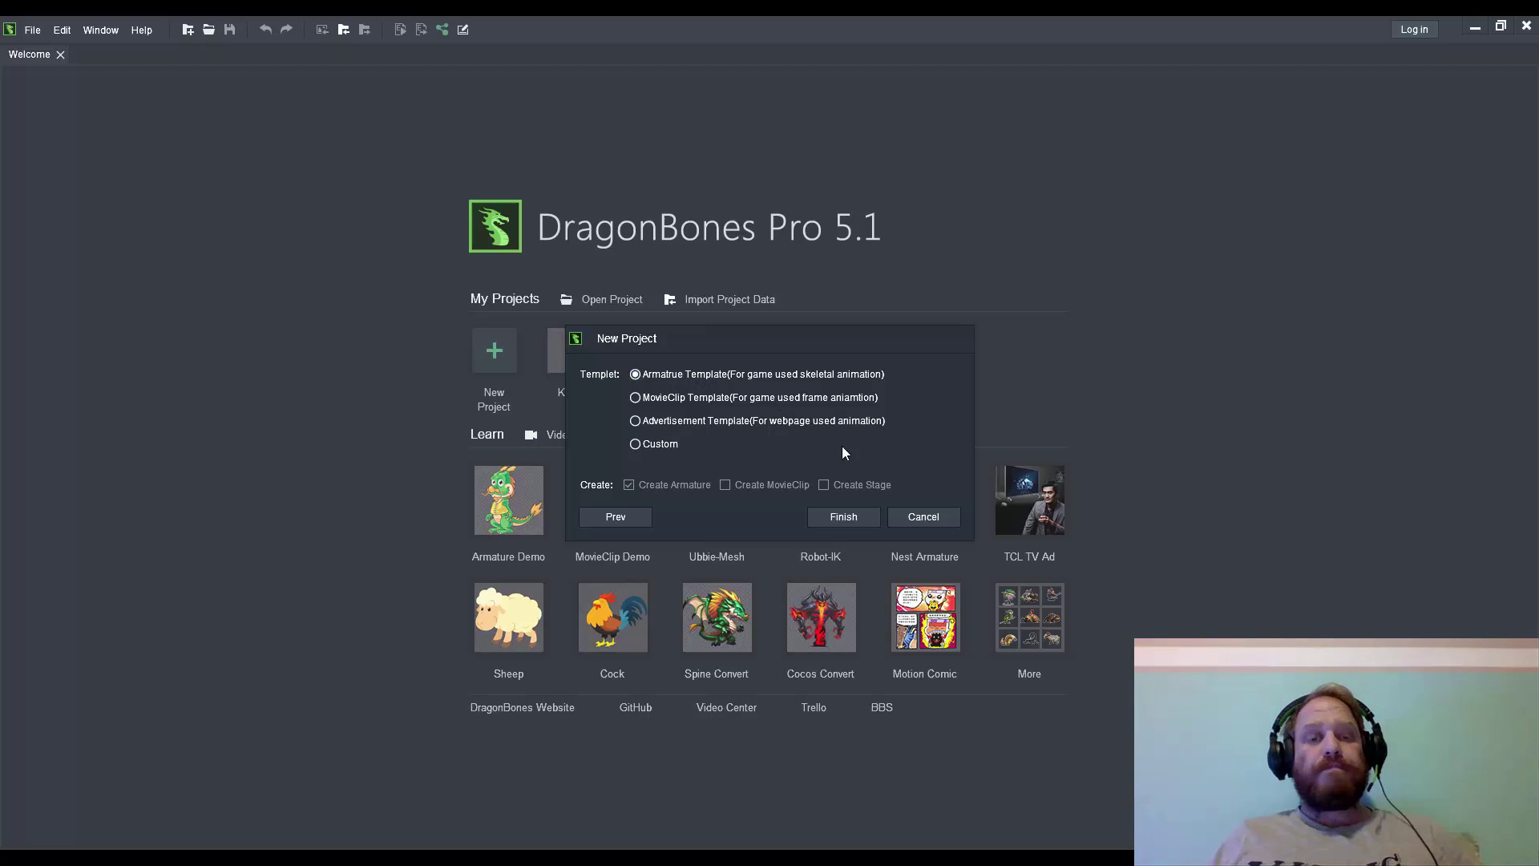
left_click(854, 518)
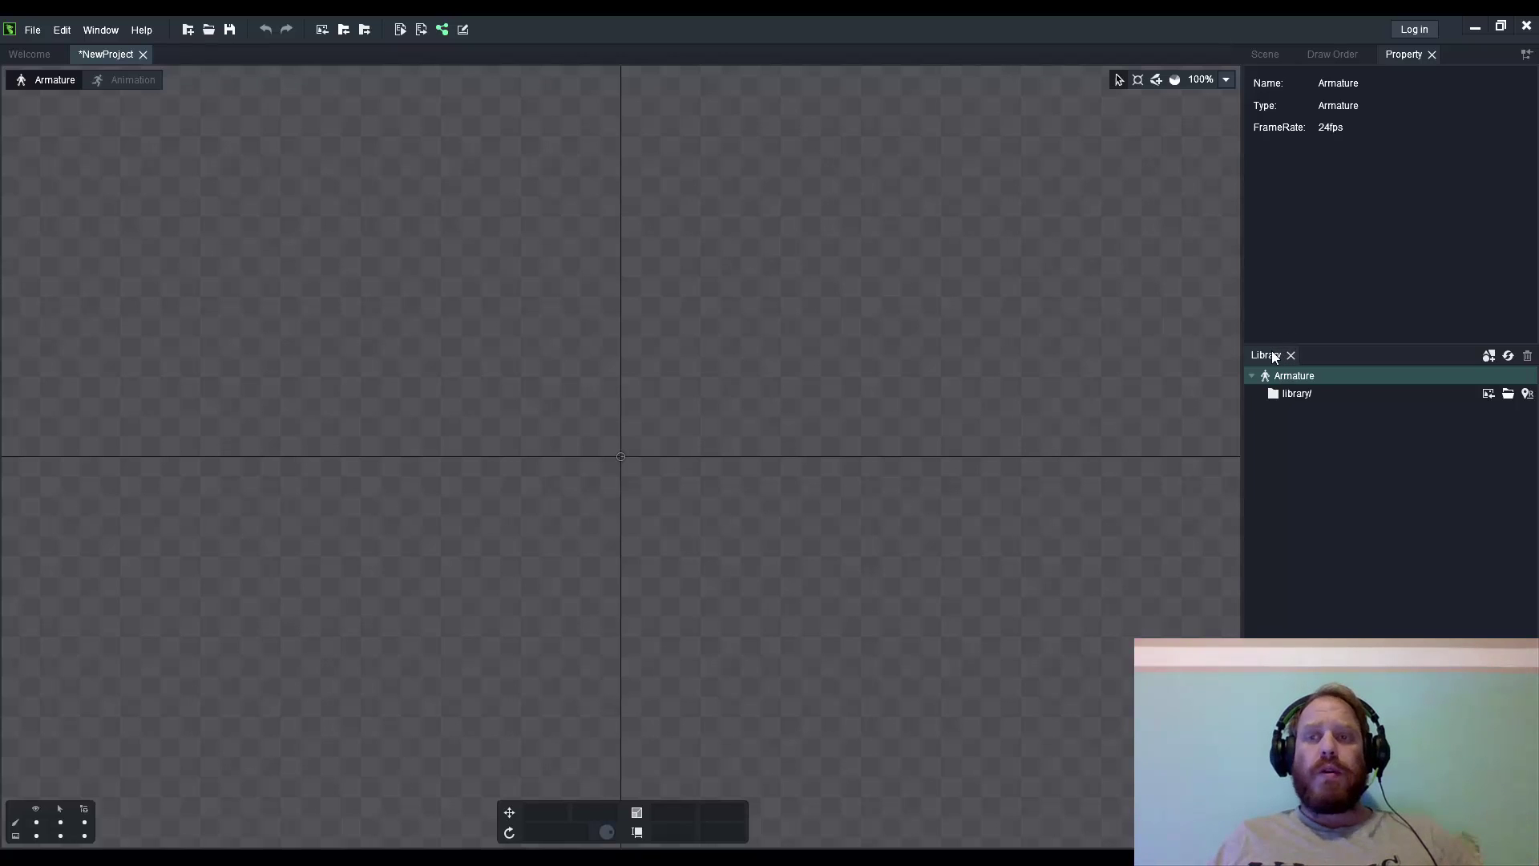
left_click(1272, 54)
left_click(1336, 57)
left_click(1405, 55)
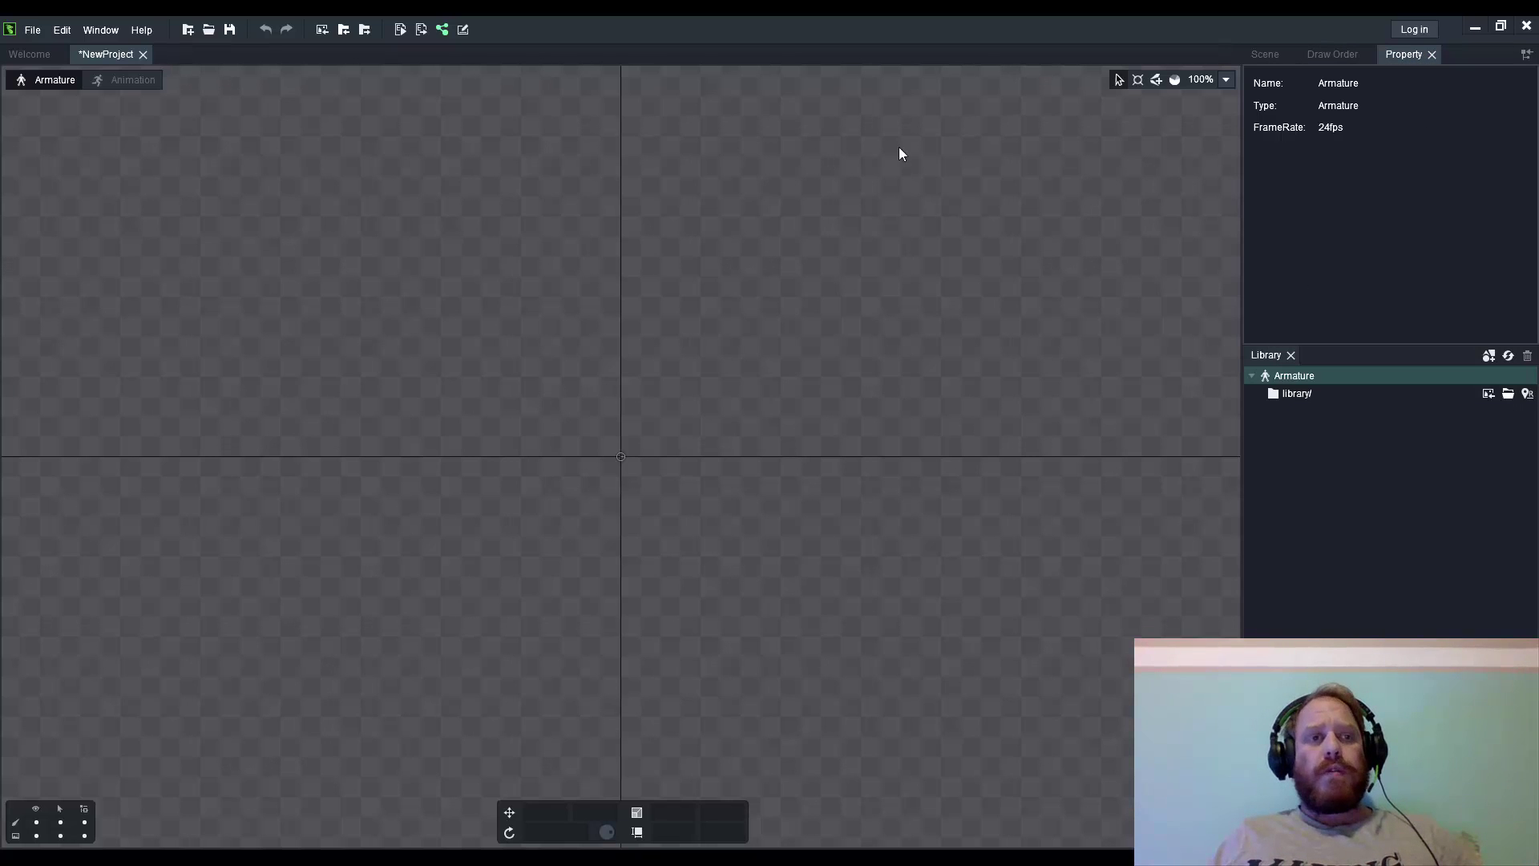
scroll(403, 109, "down", 2)
left_click(107, 29)
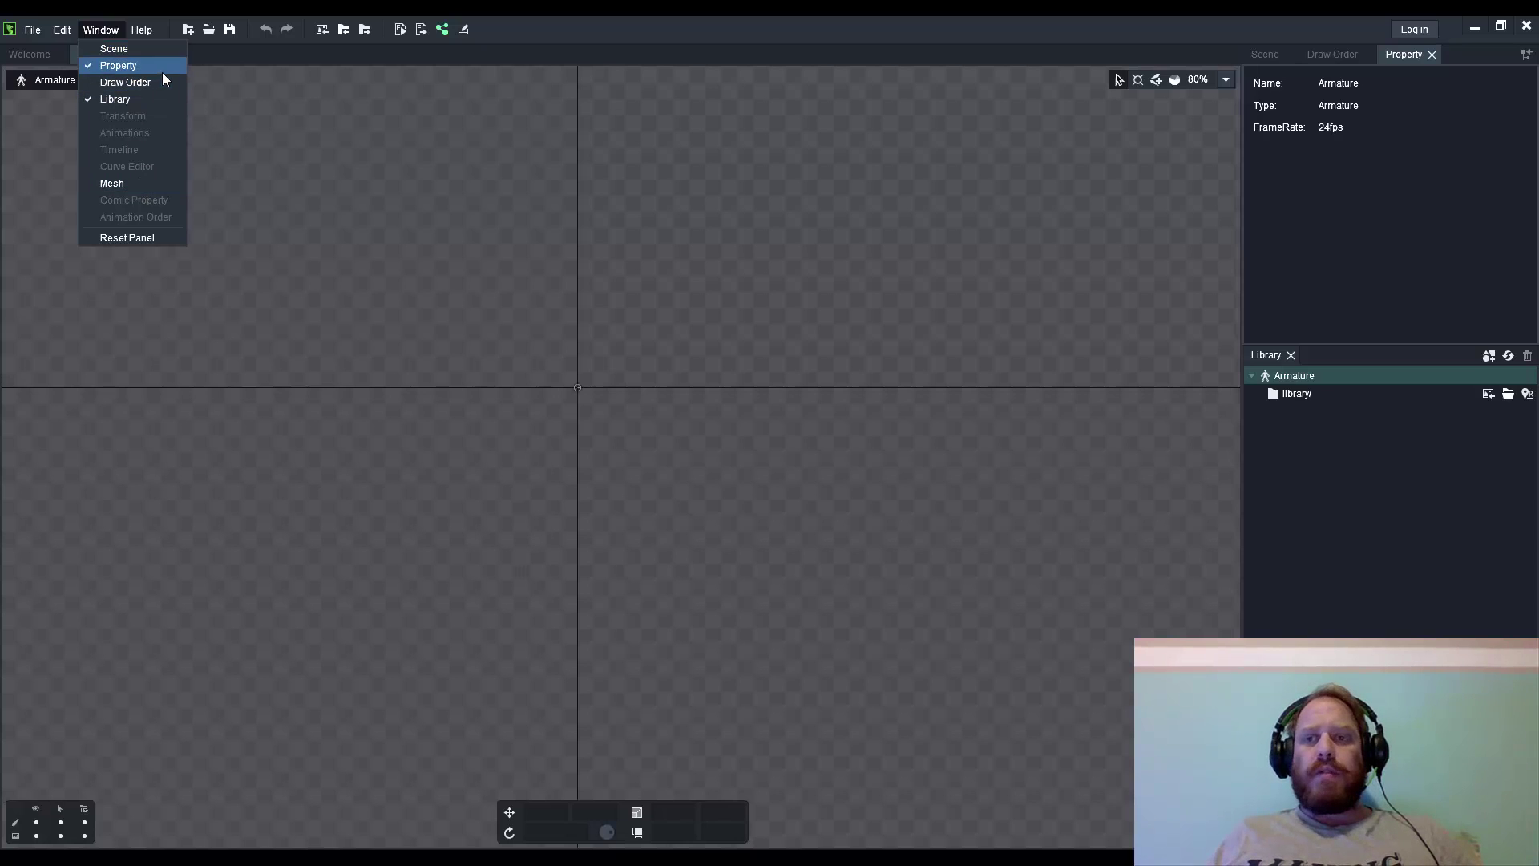
left_click(1266, 56)
left_click(1347, 58)
left_click(1413, 57)
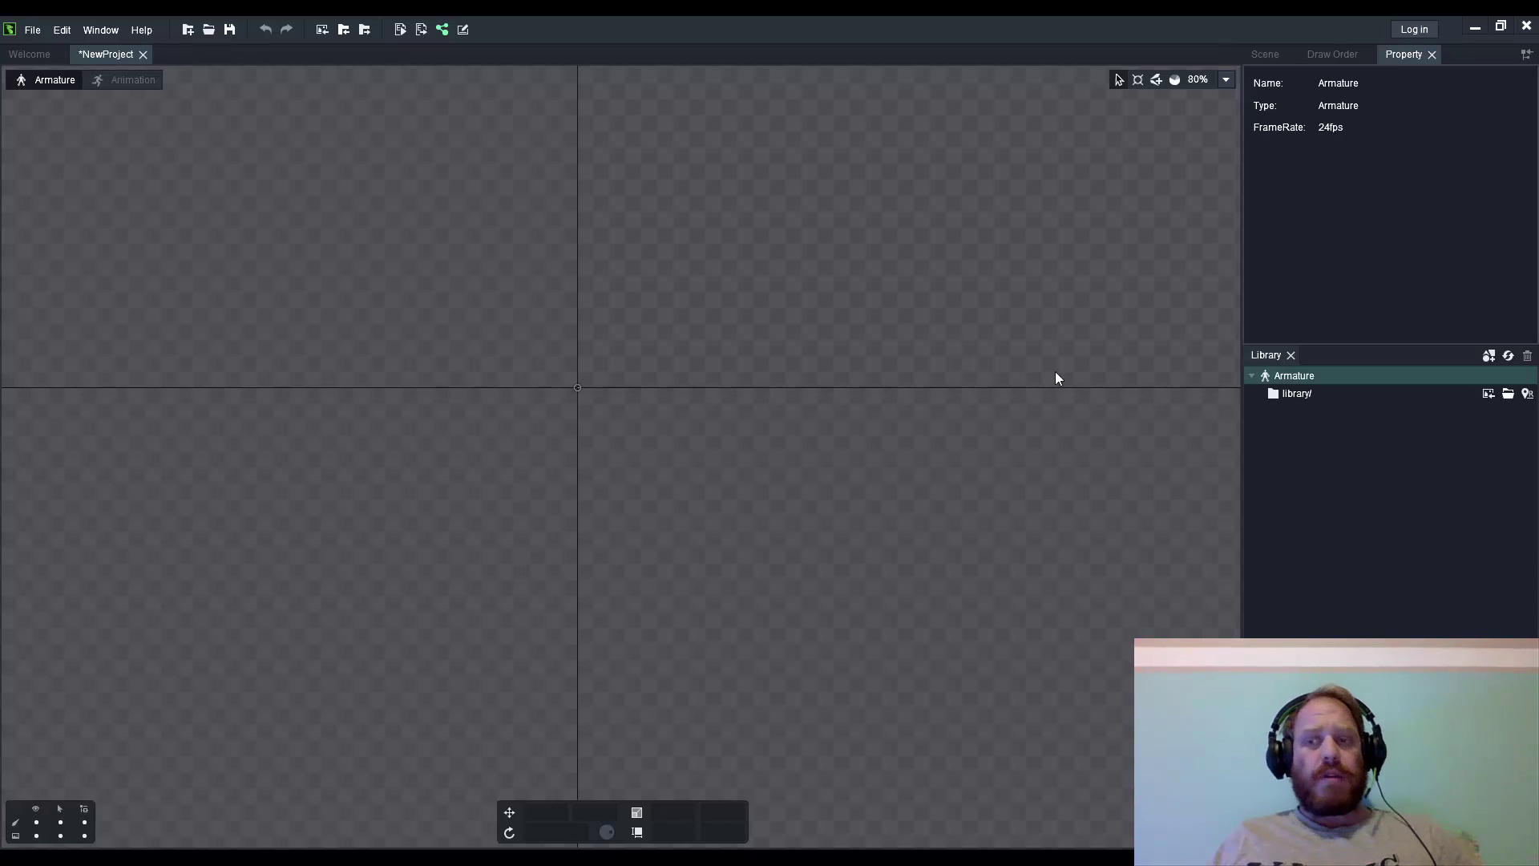
- Import the Kelly folder's part PNGs and Kellyedit 1, excluding Kelly.png and belt.png
left_click(1492, 392)
left_click(337, 180)
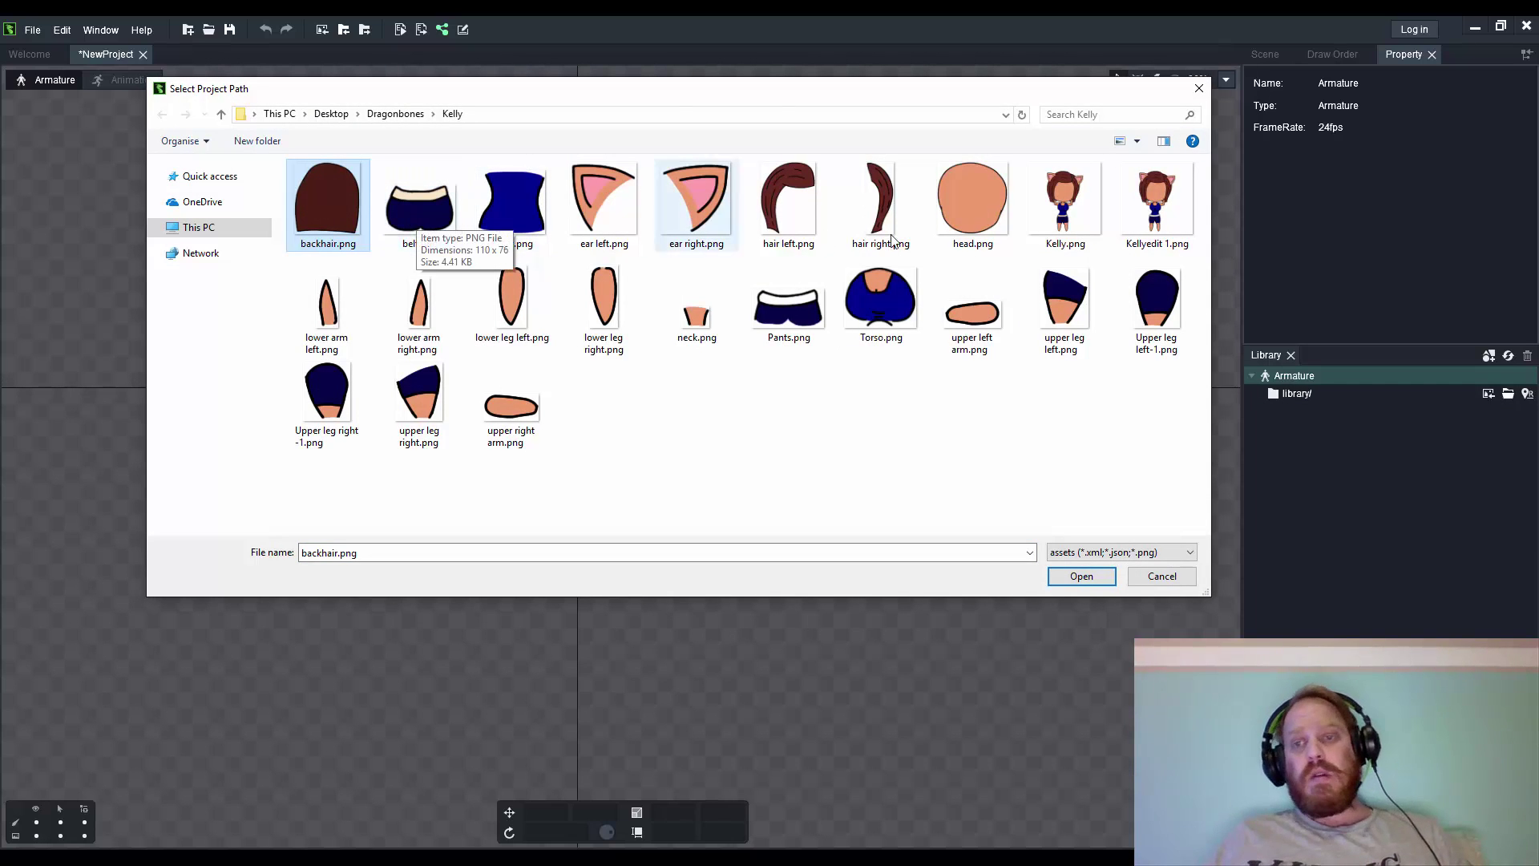
left_click(1142, 200)
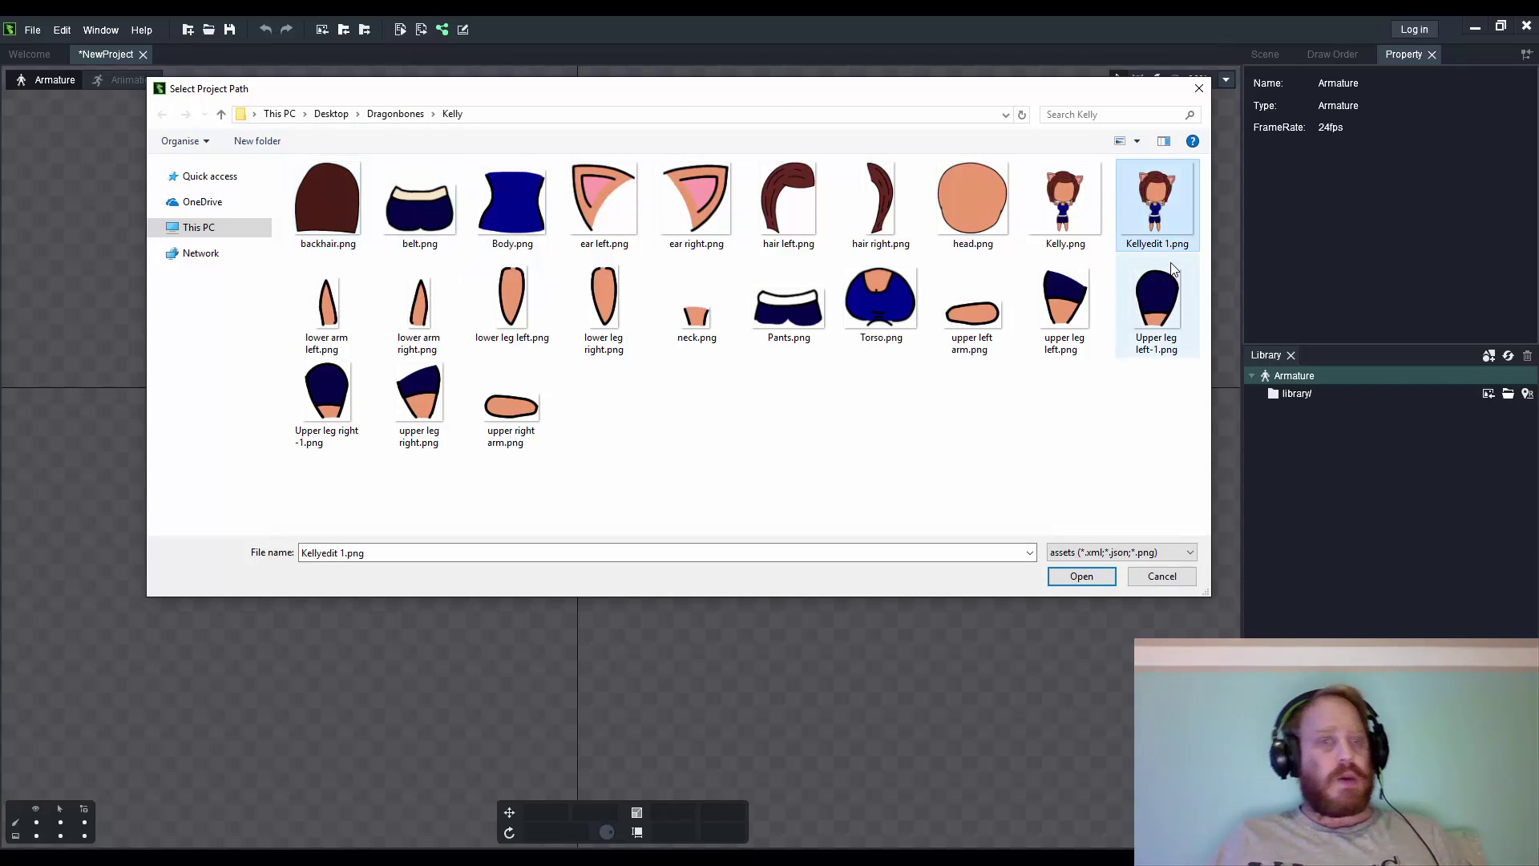
left_click(336, 192, "ctrl")
left_click(512, 409, "shift")
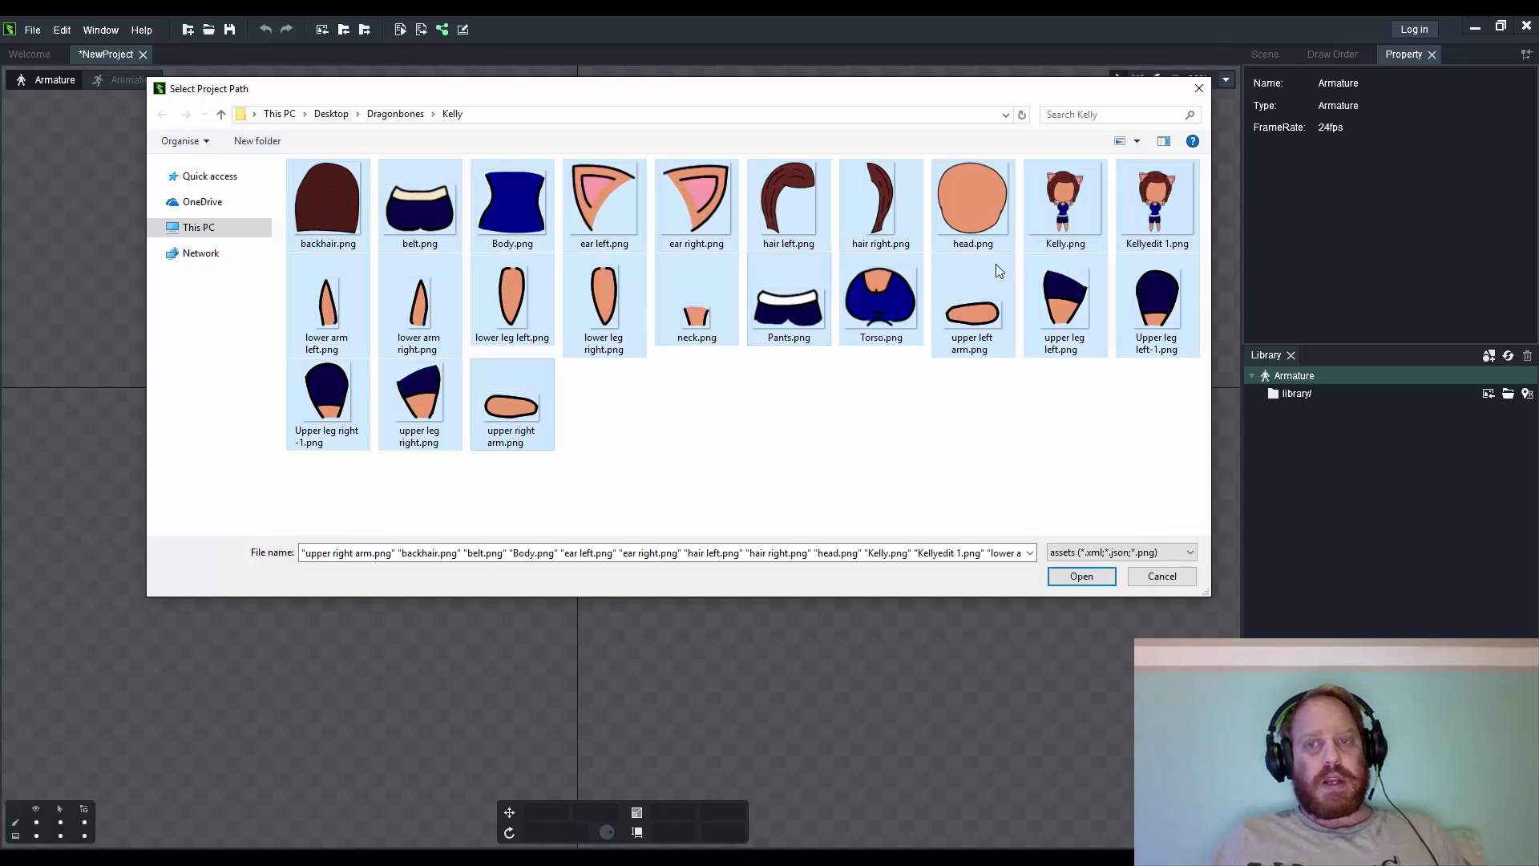
left_click(1068, 220, "ctrl")
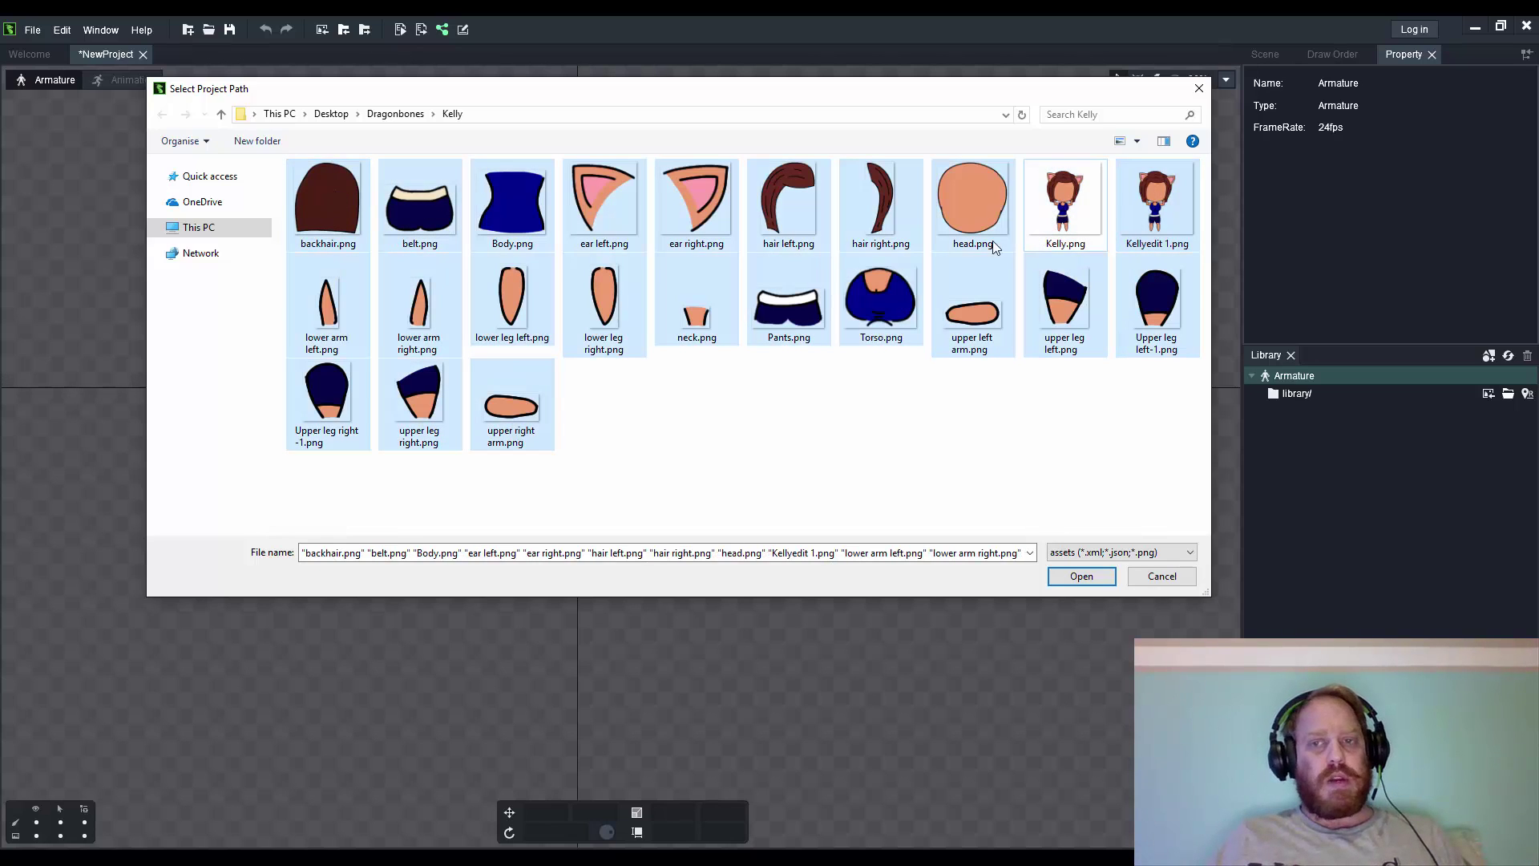
left_click(1046, 303, "ctrl")
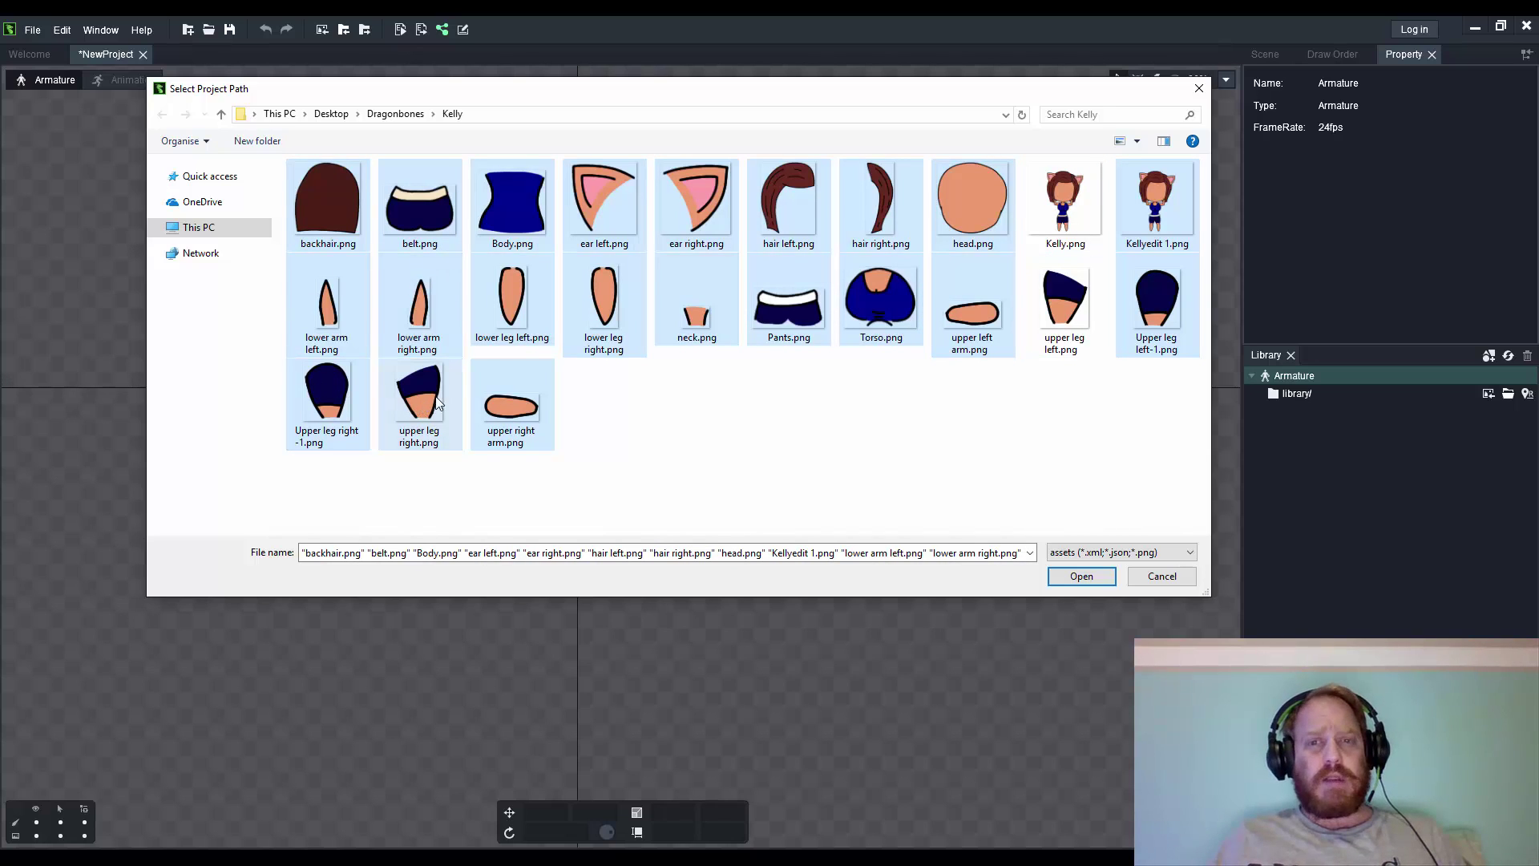
left_click(397, 196, "ctrl")
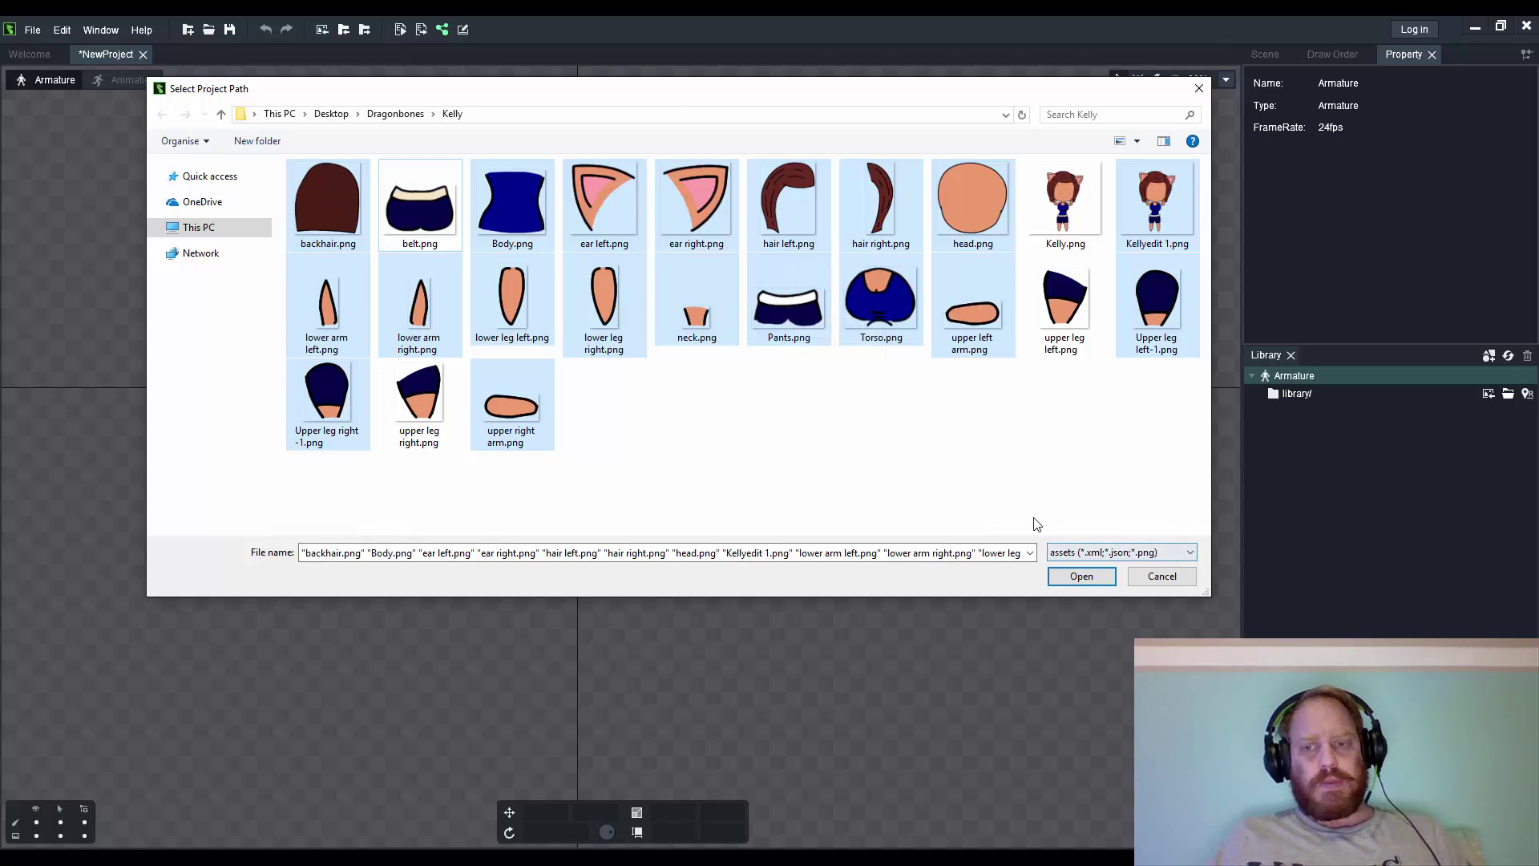
left_click(1081, 576)
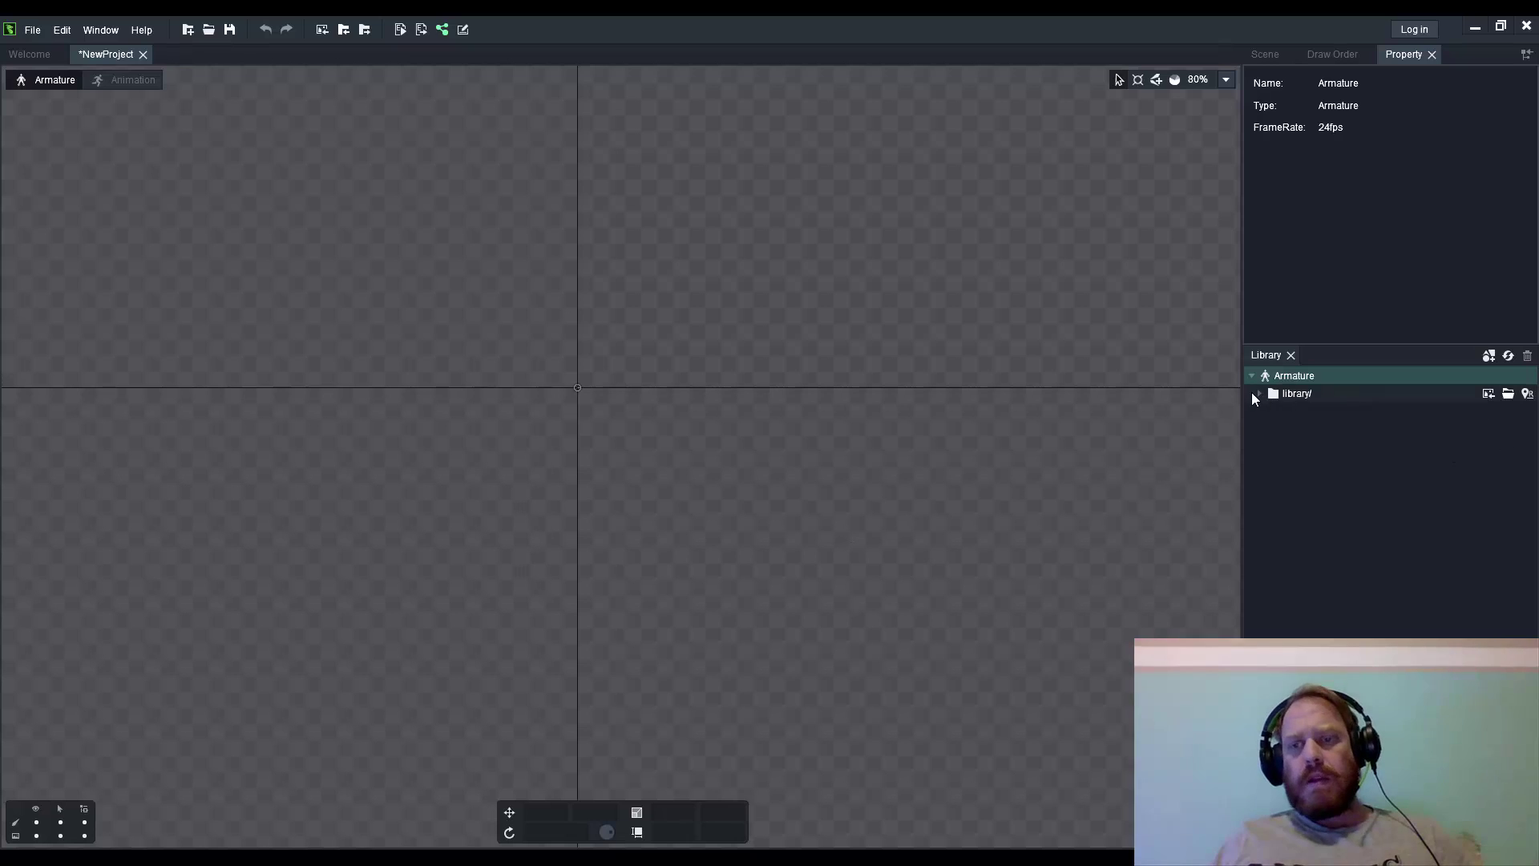
- Drop every image from the expanded library folder onto the stage
left_click(1259, 393)
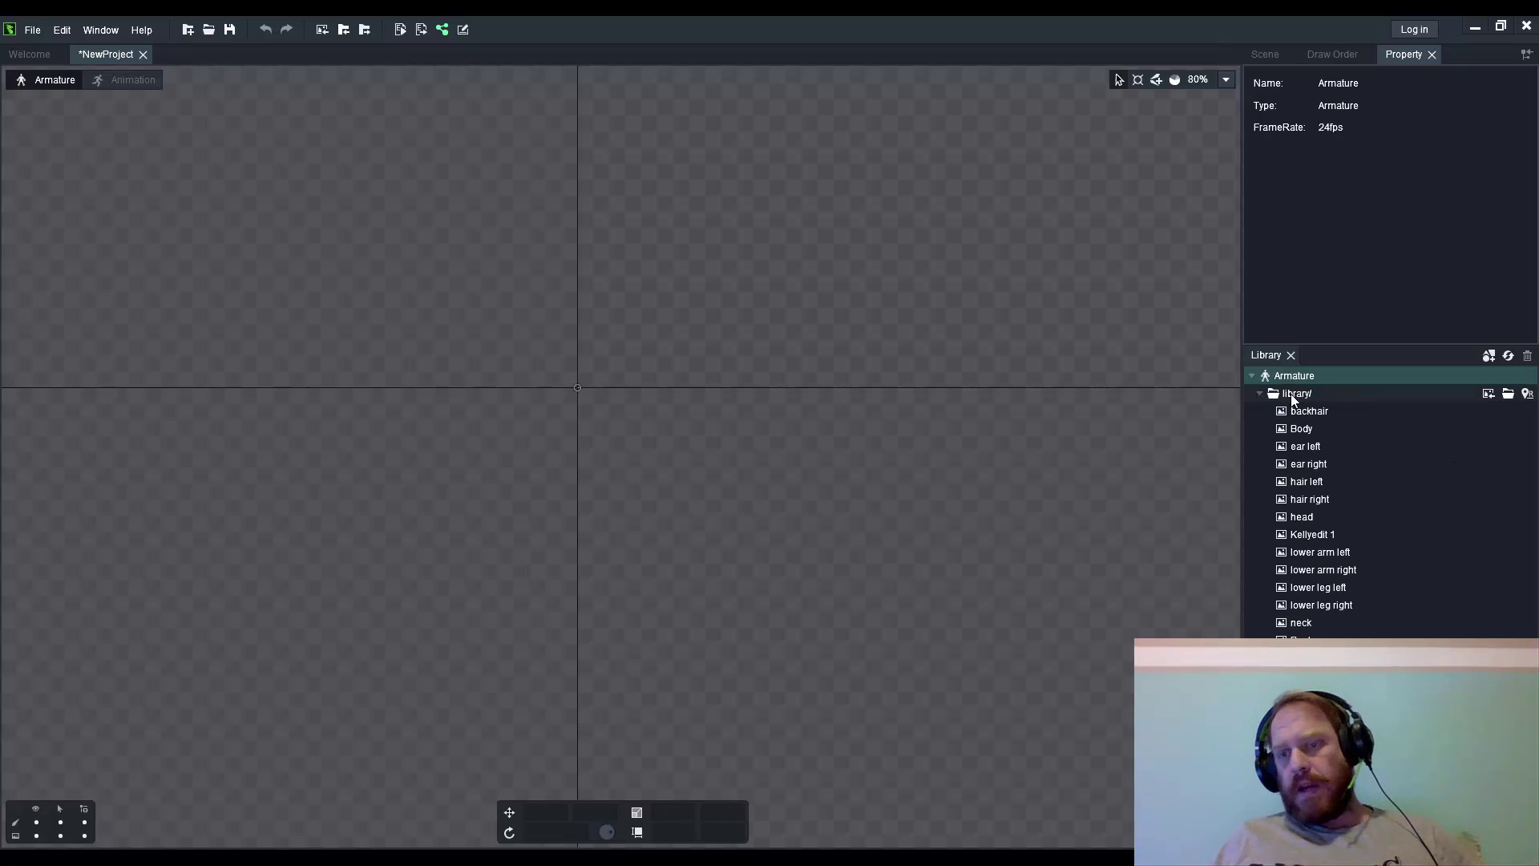
left_click(1295, 394)
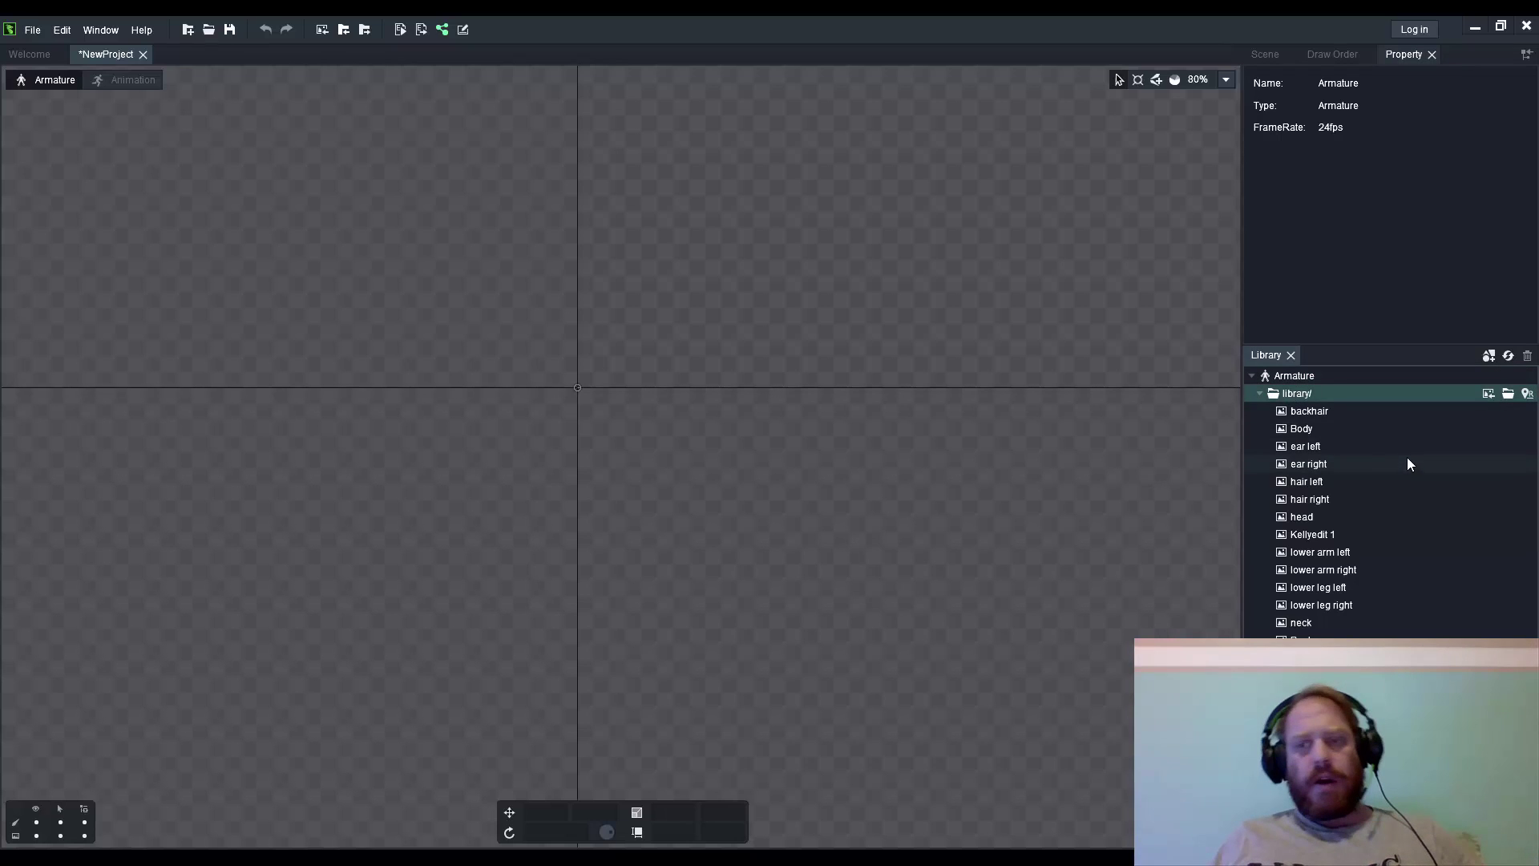
left_click(1318, 410)
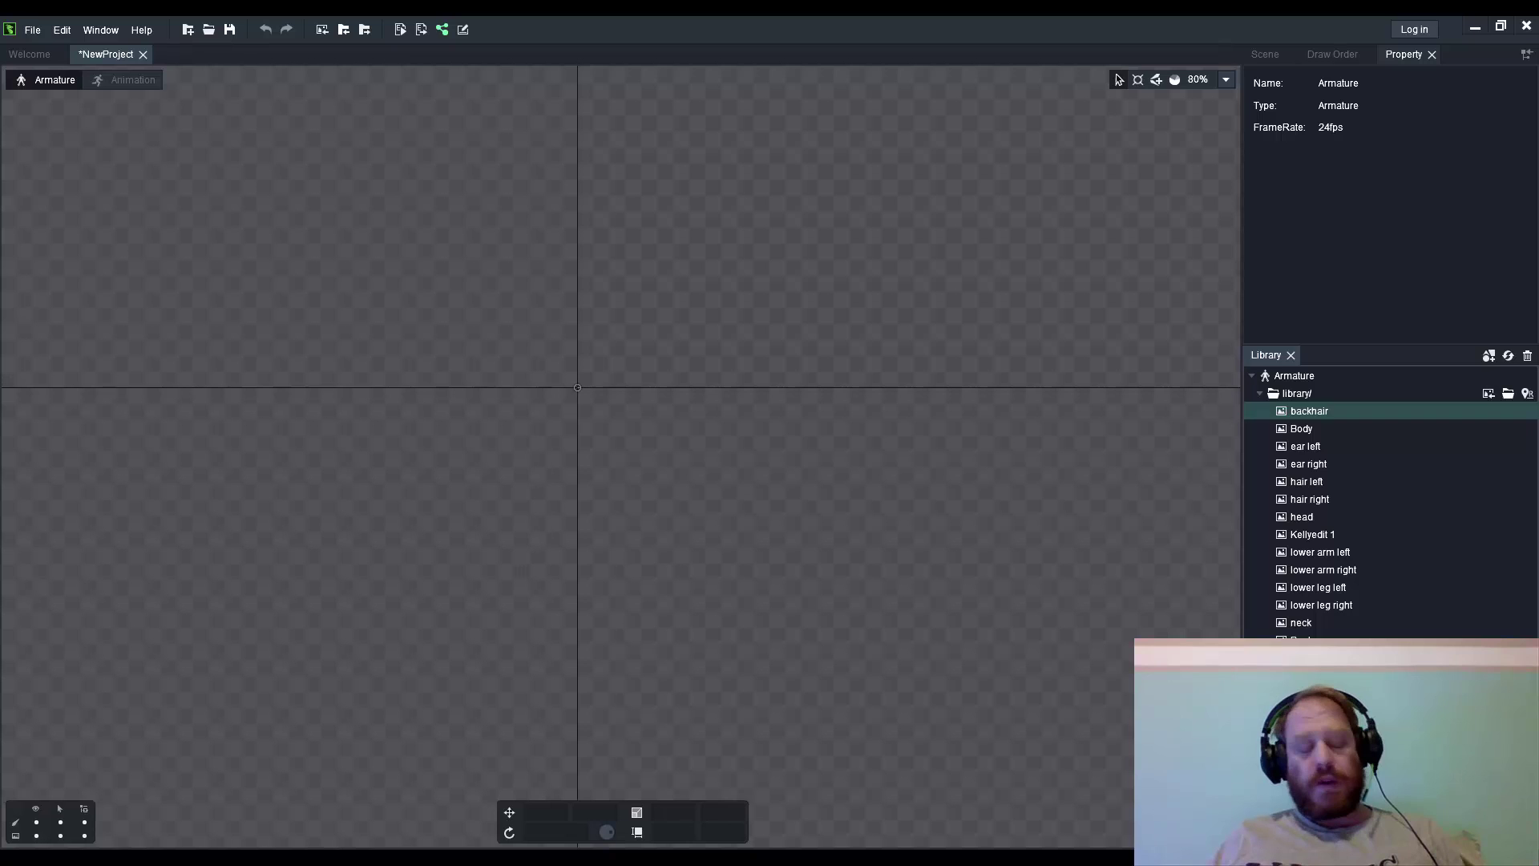
key("ctrl+a")
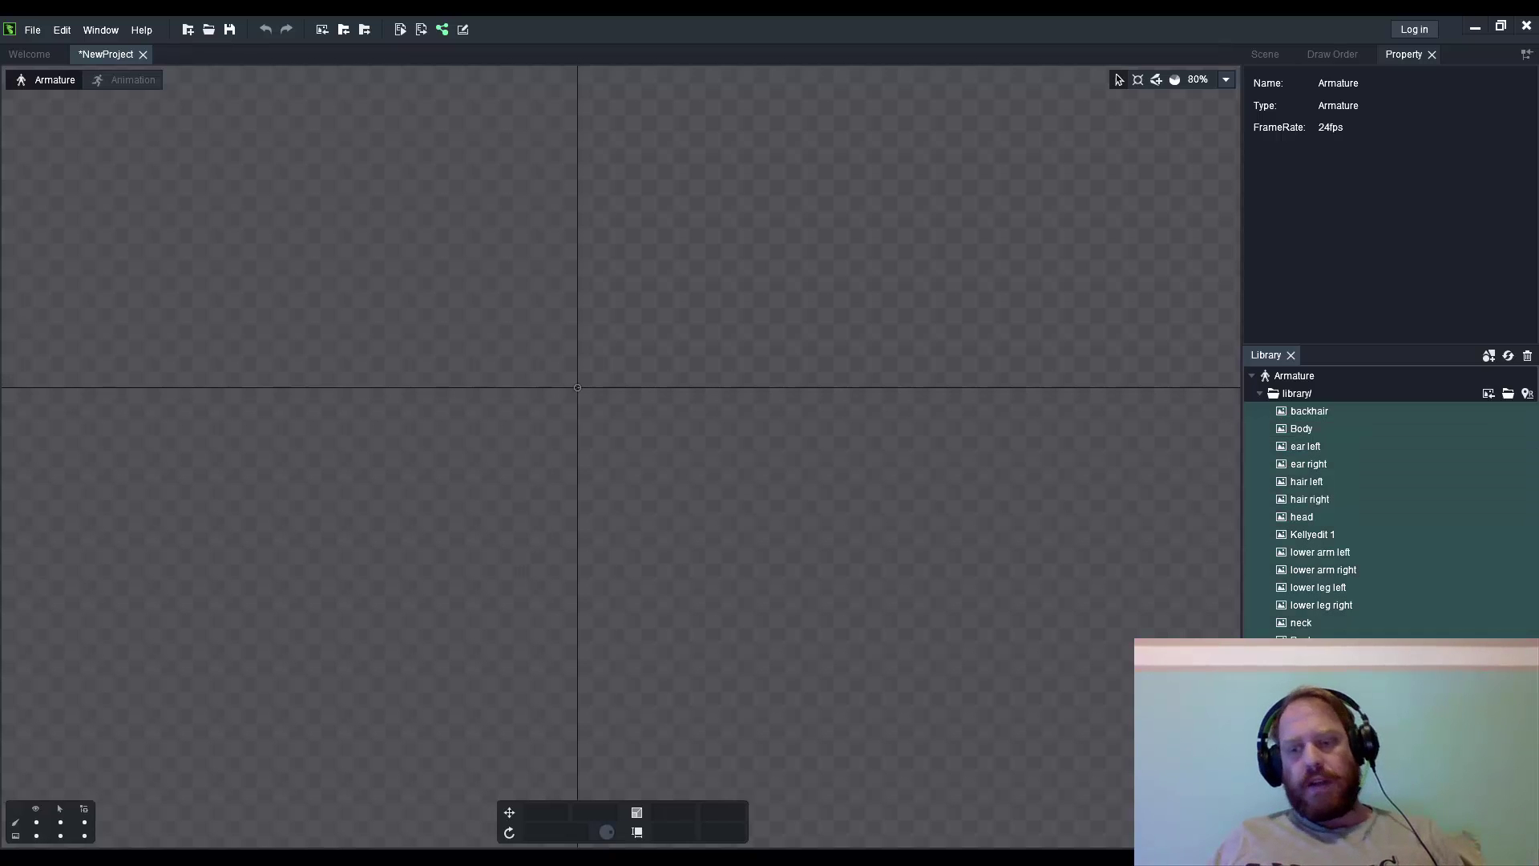
scroll(895, 533, "down", 2)
scroll(844, 511, "down", 2)
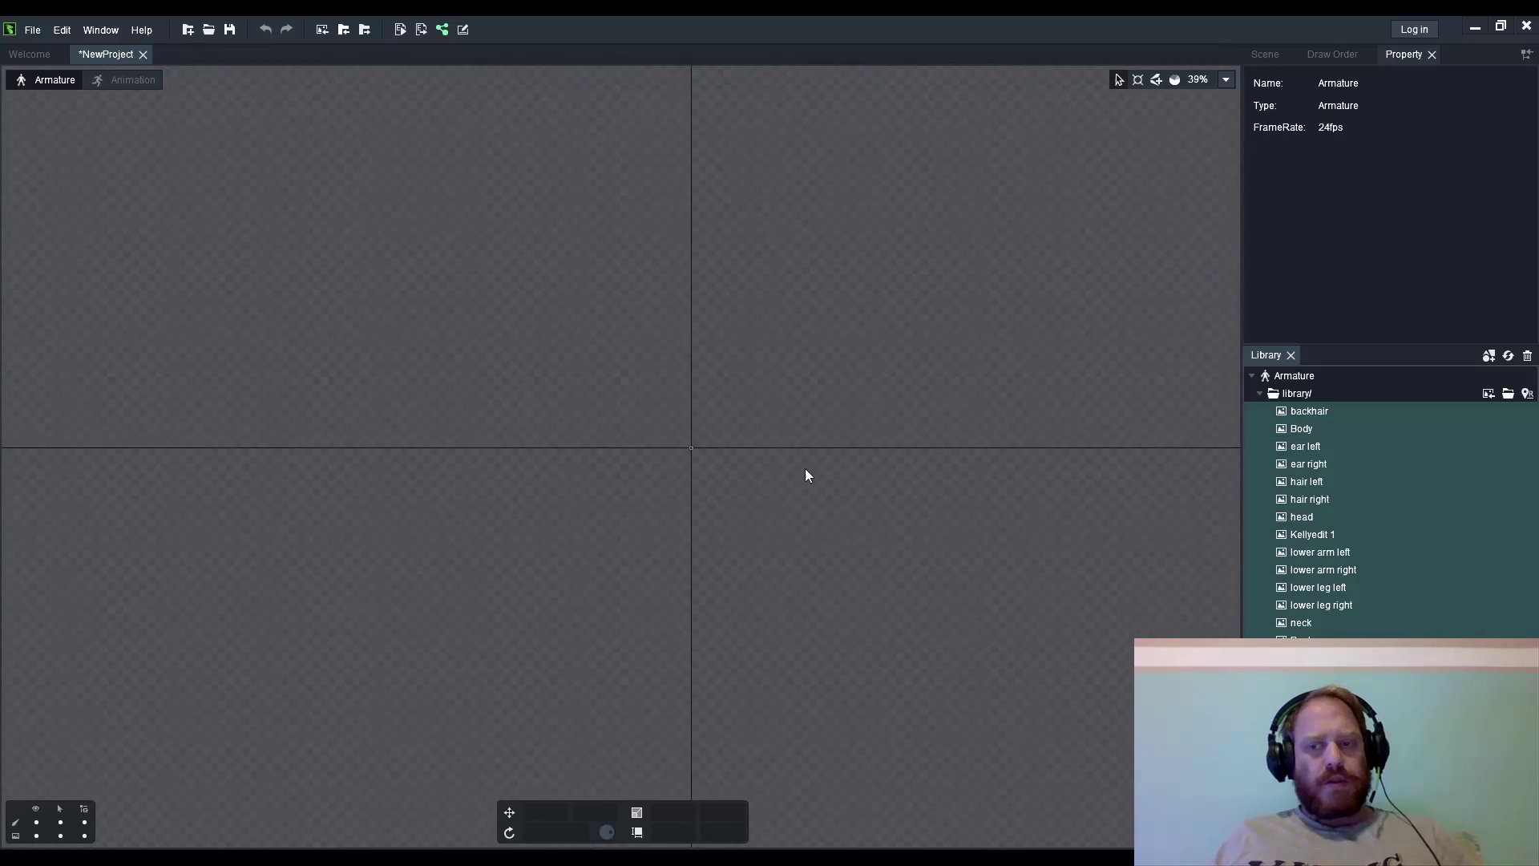
scroll(805, 472, "down", 2)
left_click_drag(1297, 454, 678, 377)
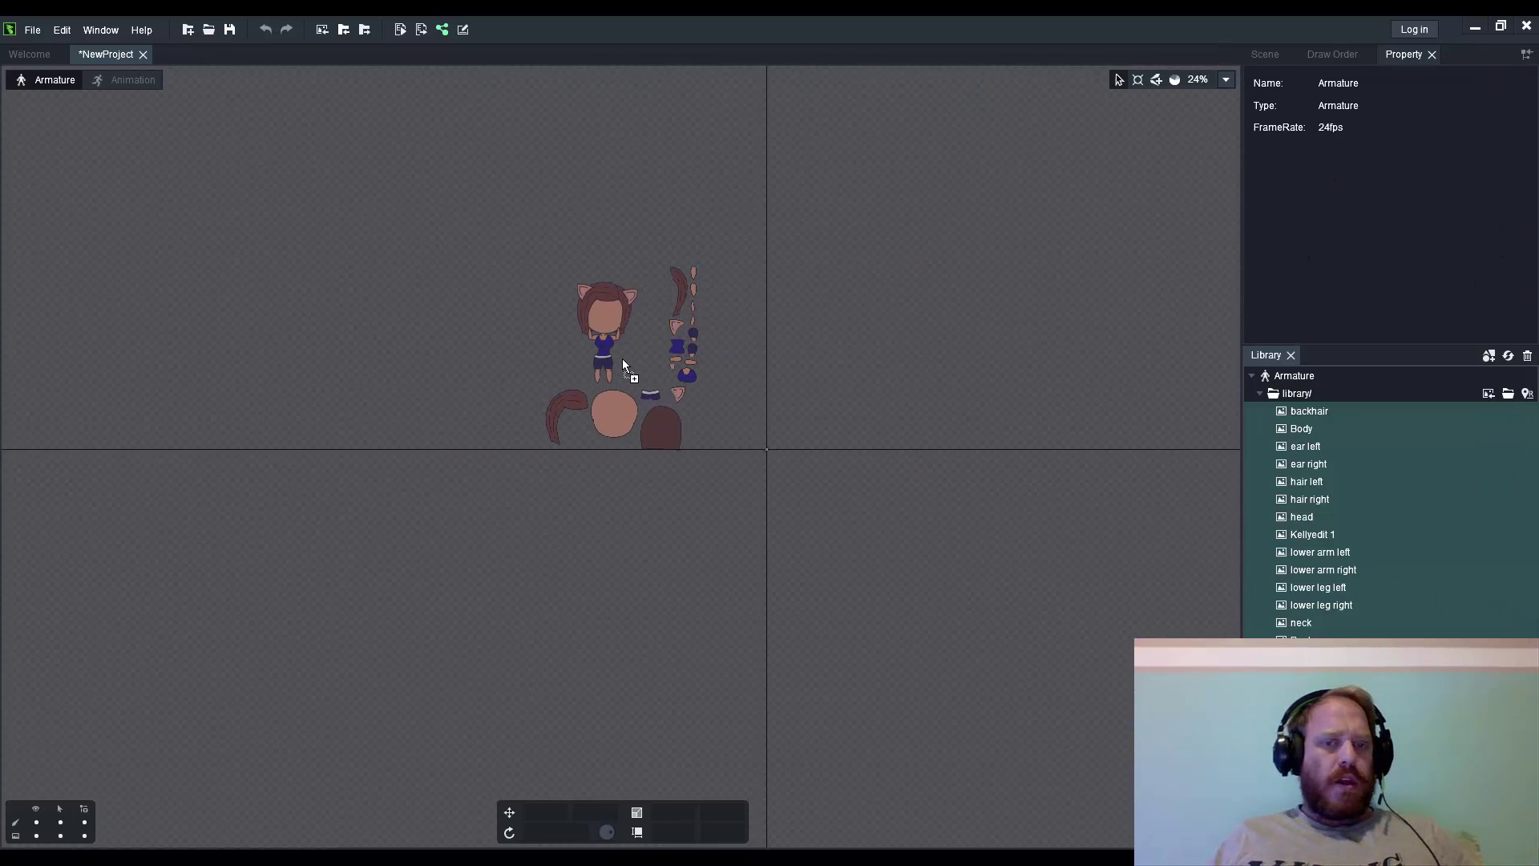
left_click_drag(678, 377, 626, 360)
scroll(734, 390, "up", 1)
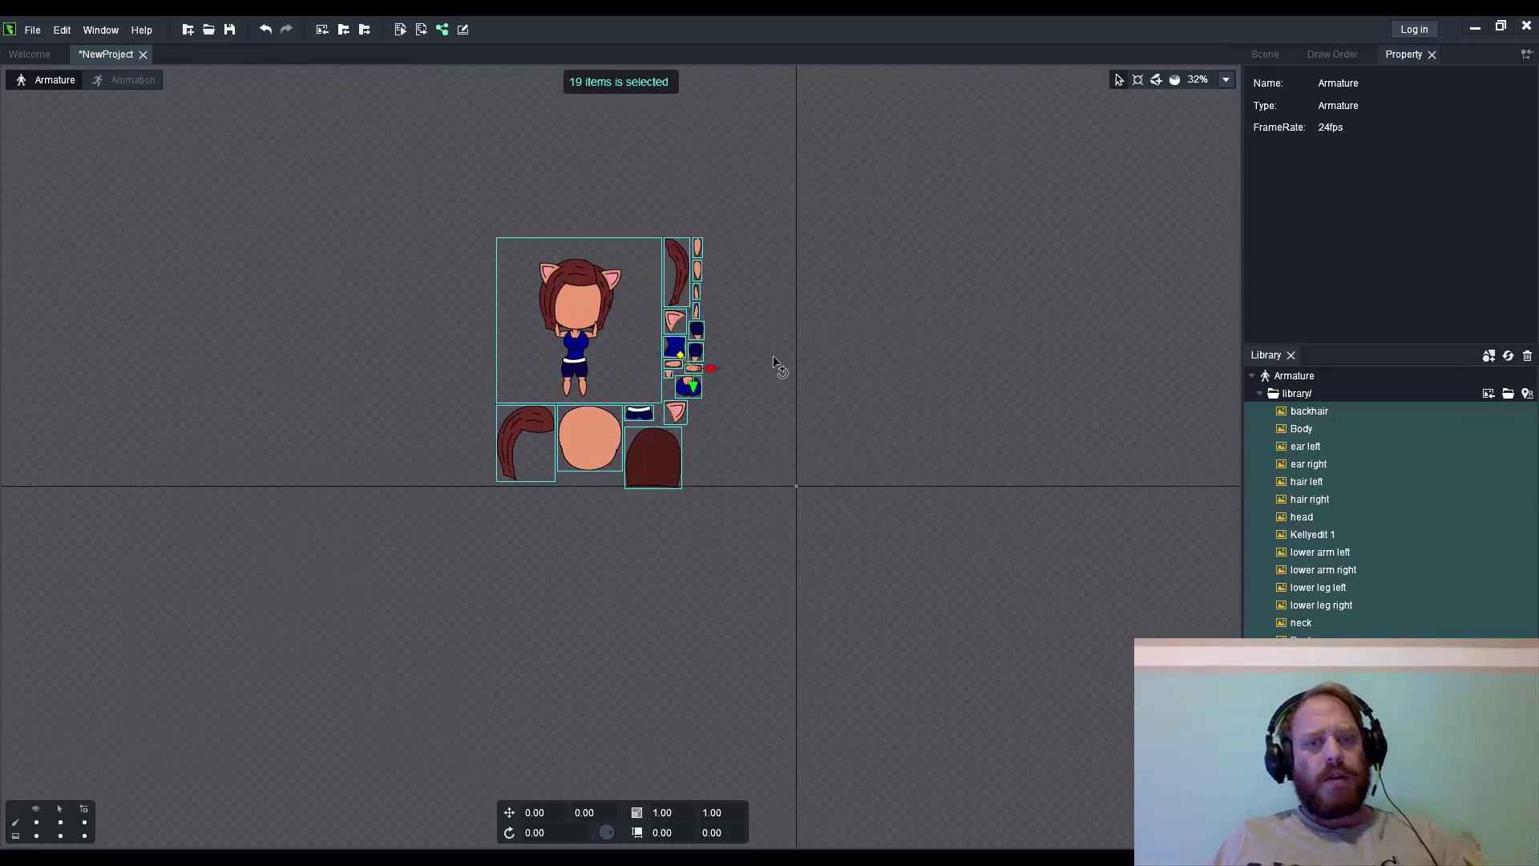
- Drag the Kellyedit 1 reference image apart from the loose parts
left_click(596, 311)
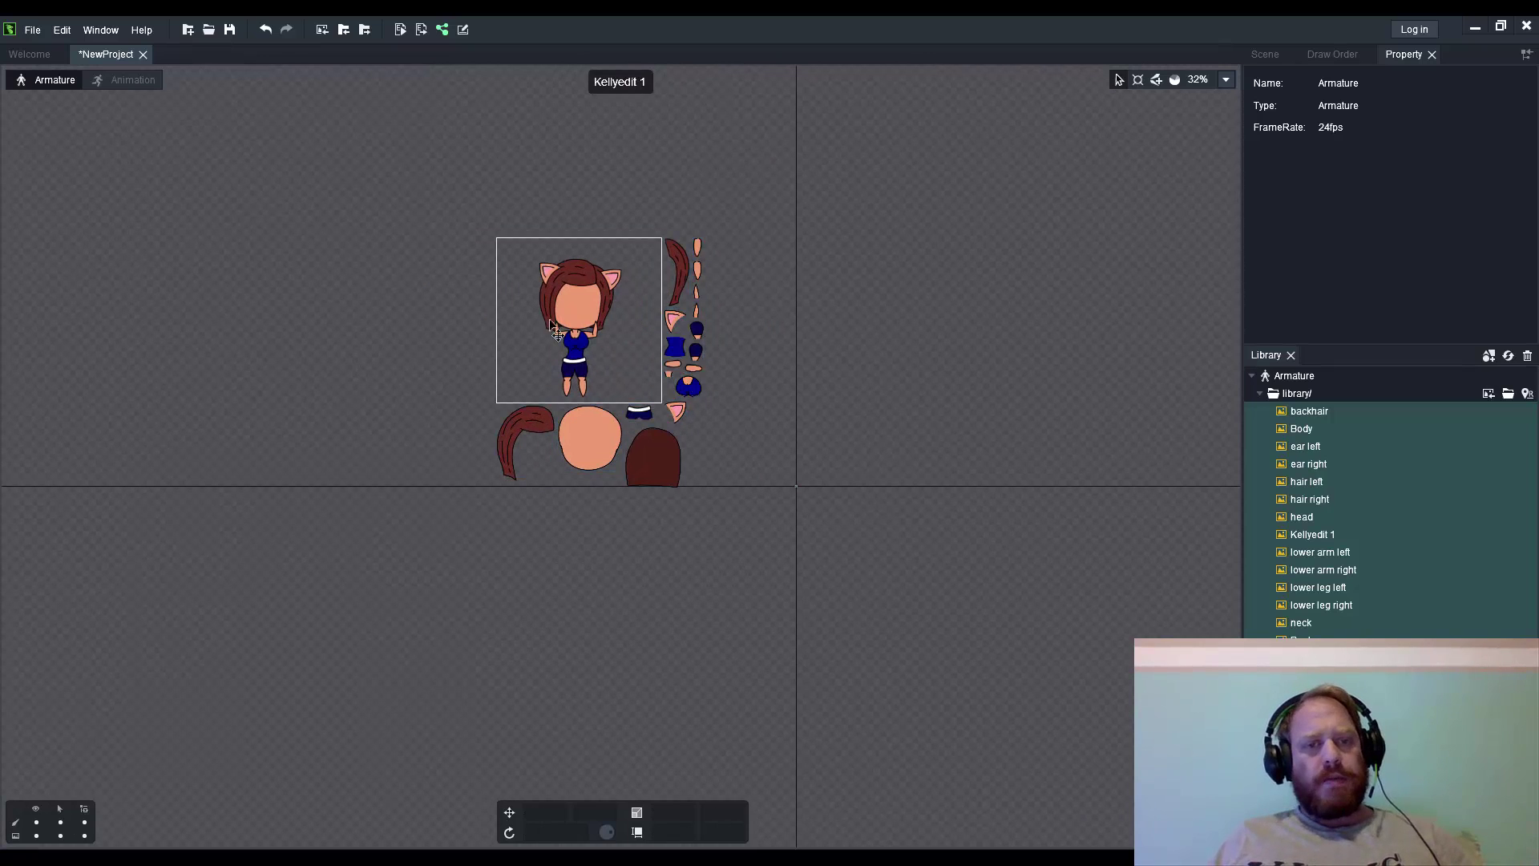
mouse_move(577, 316)
left_mouse_down()
mouse_move(1005, 358)
mouse_move(1091, 405)
left_mouse_up()
scroll(932, 442, "up", 3)
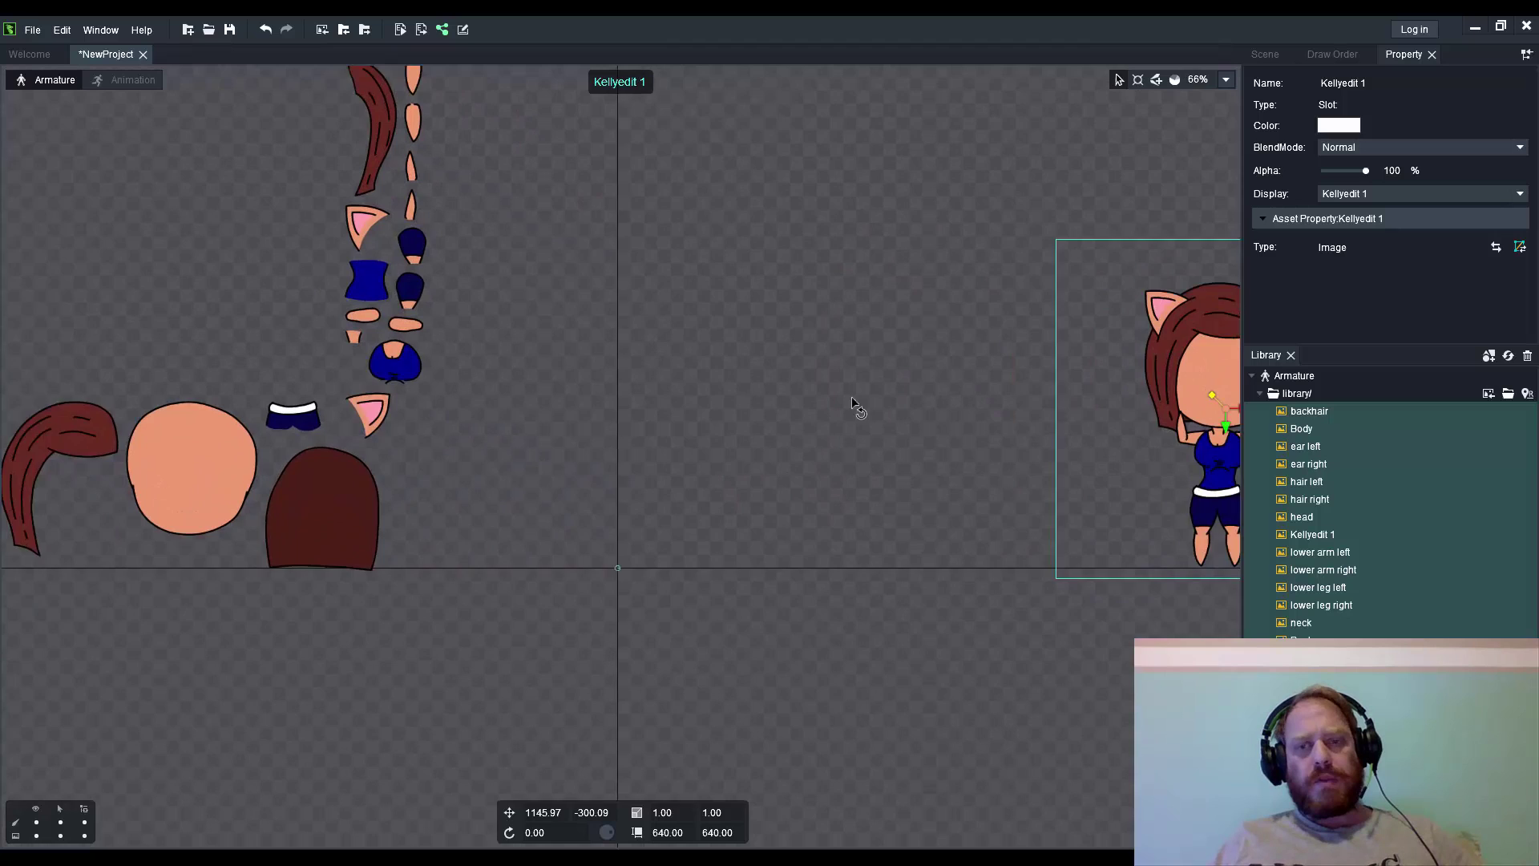
left_click_drag(1149, 436, 778, 367)
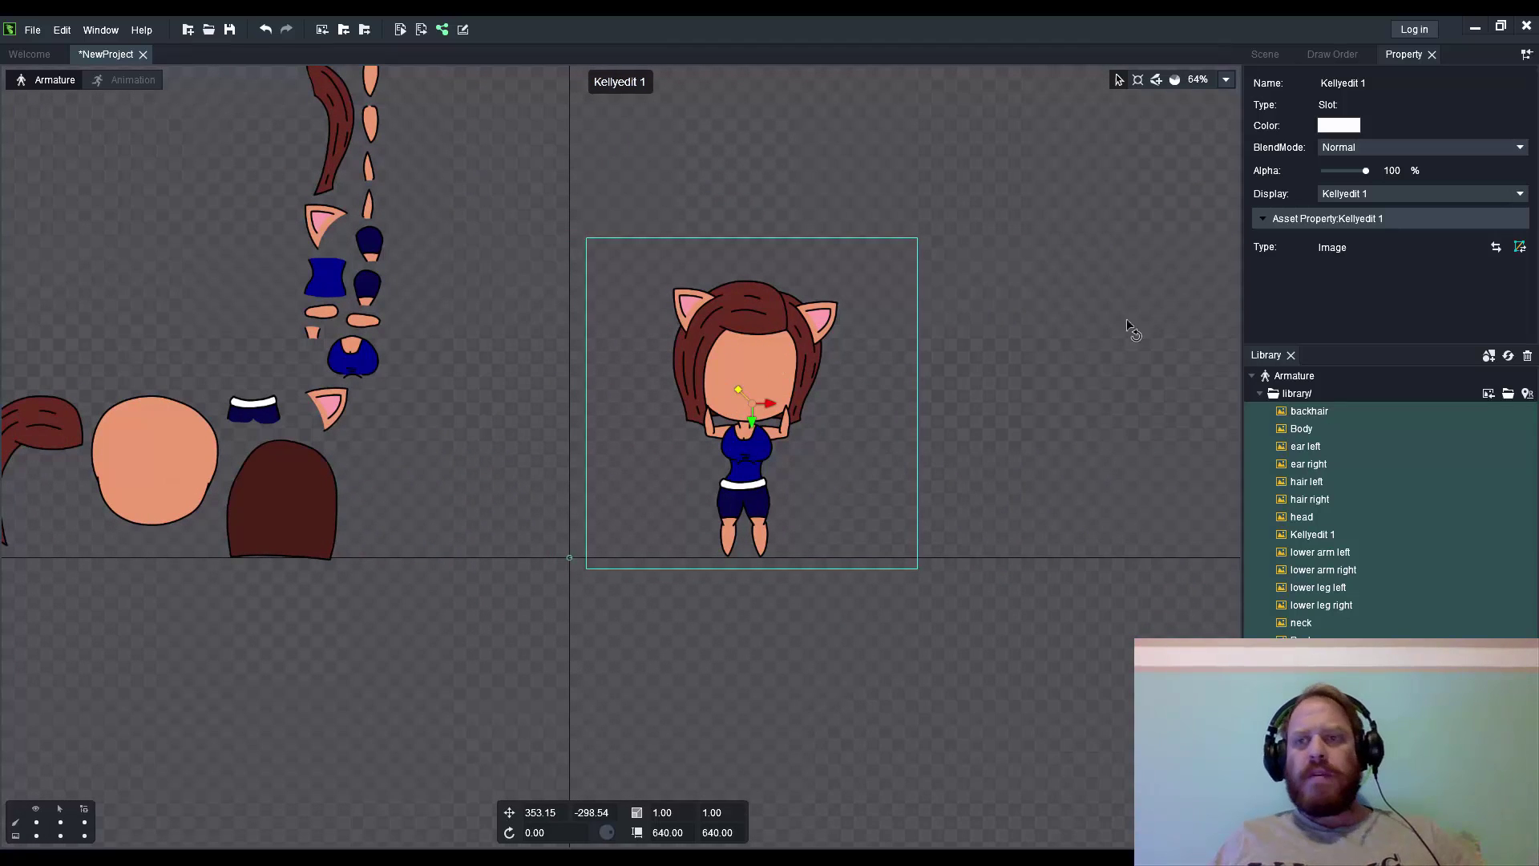
- Move the head and backhair pieces onto the Kellyedit 1 figure's head
left_click(1336, 52)
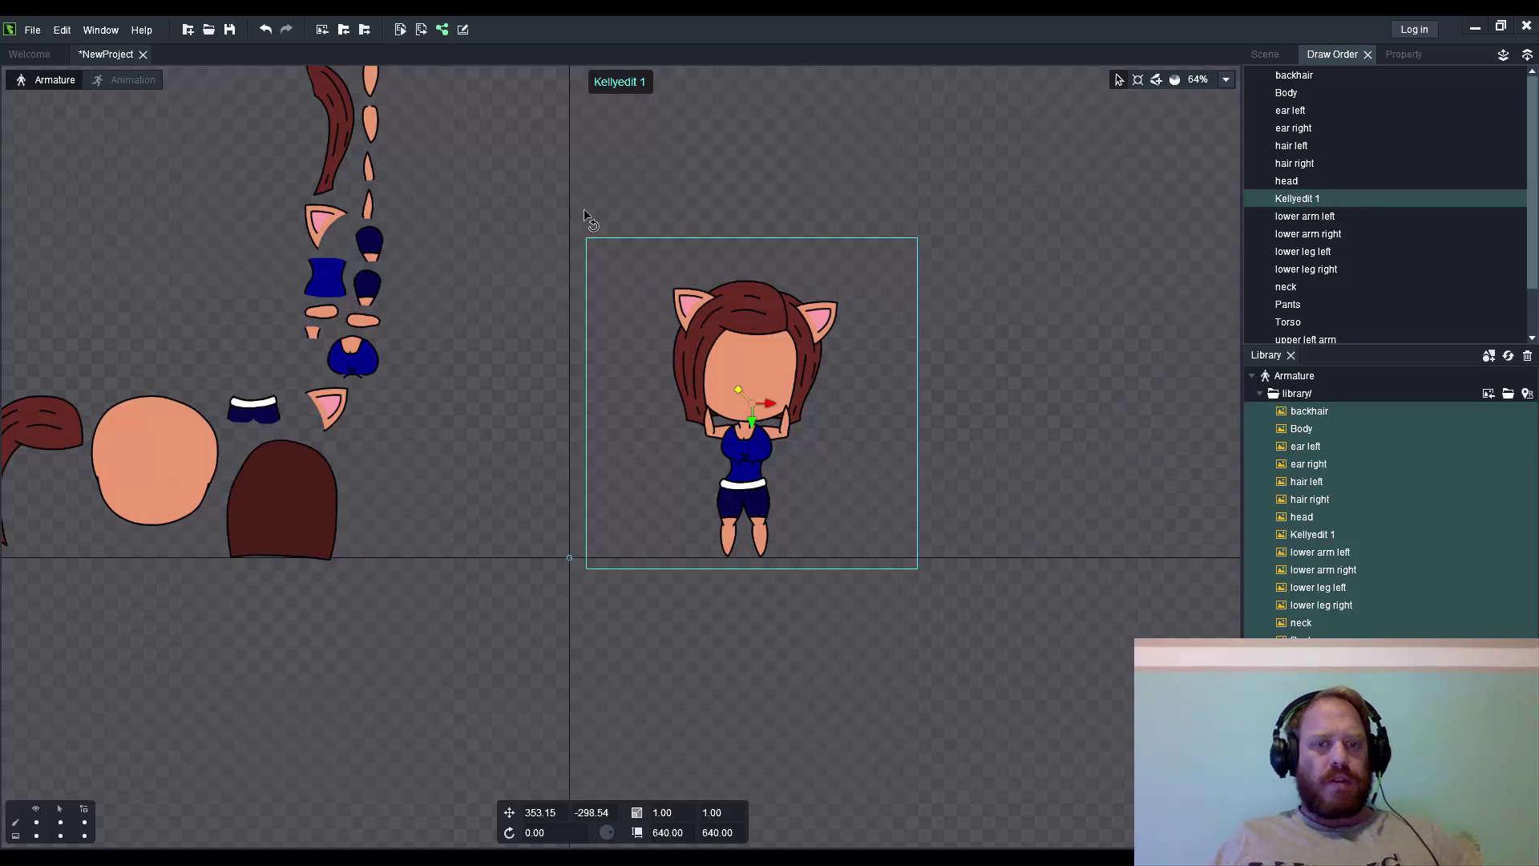
mouse_move(819, 377)
left_mouse_down()
mouse_move(419, 298)
mouse_move(413, 205)
mouse_move(399, 415)
mouse_move(941, 352)
left_mouse_up()
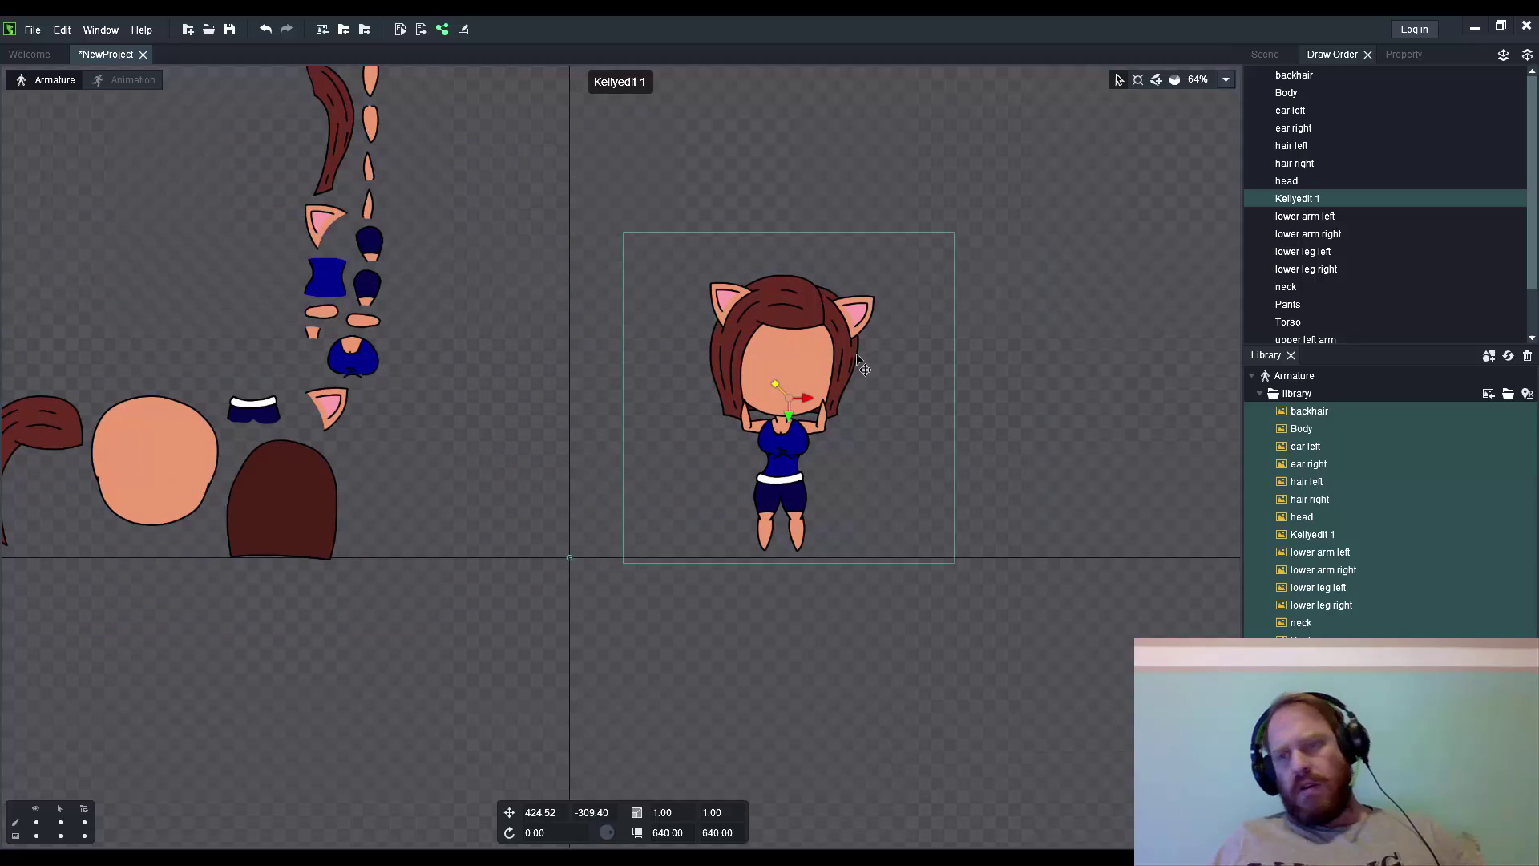
left_click_drag(1345, 195, 1380, 340)
scroll(1182, 342, "down", 2)
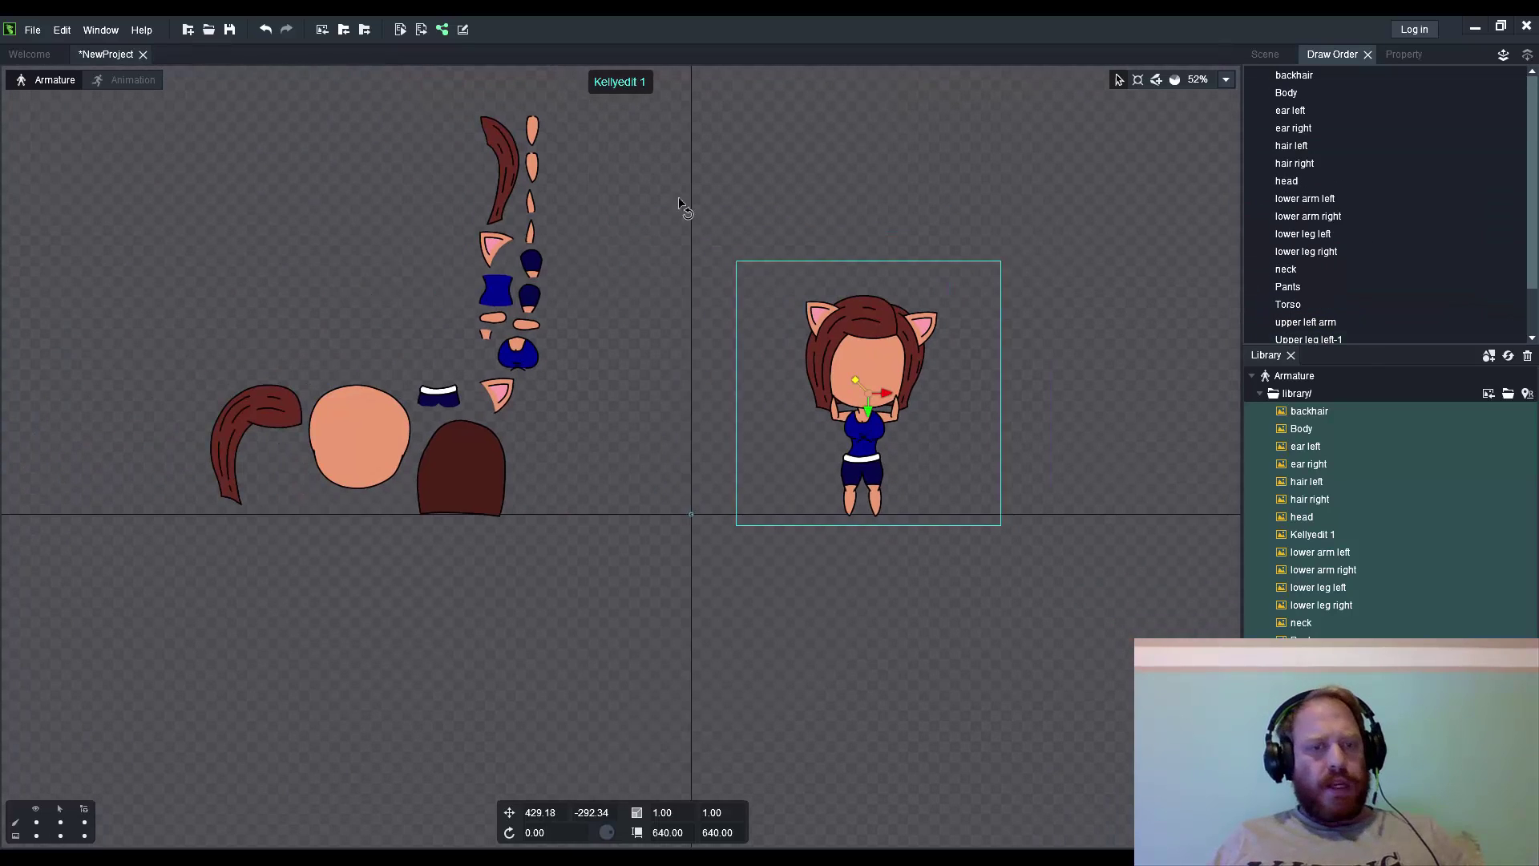
left_click(357, 421)
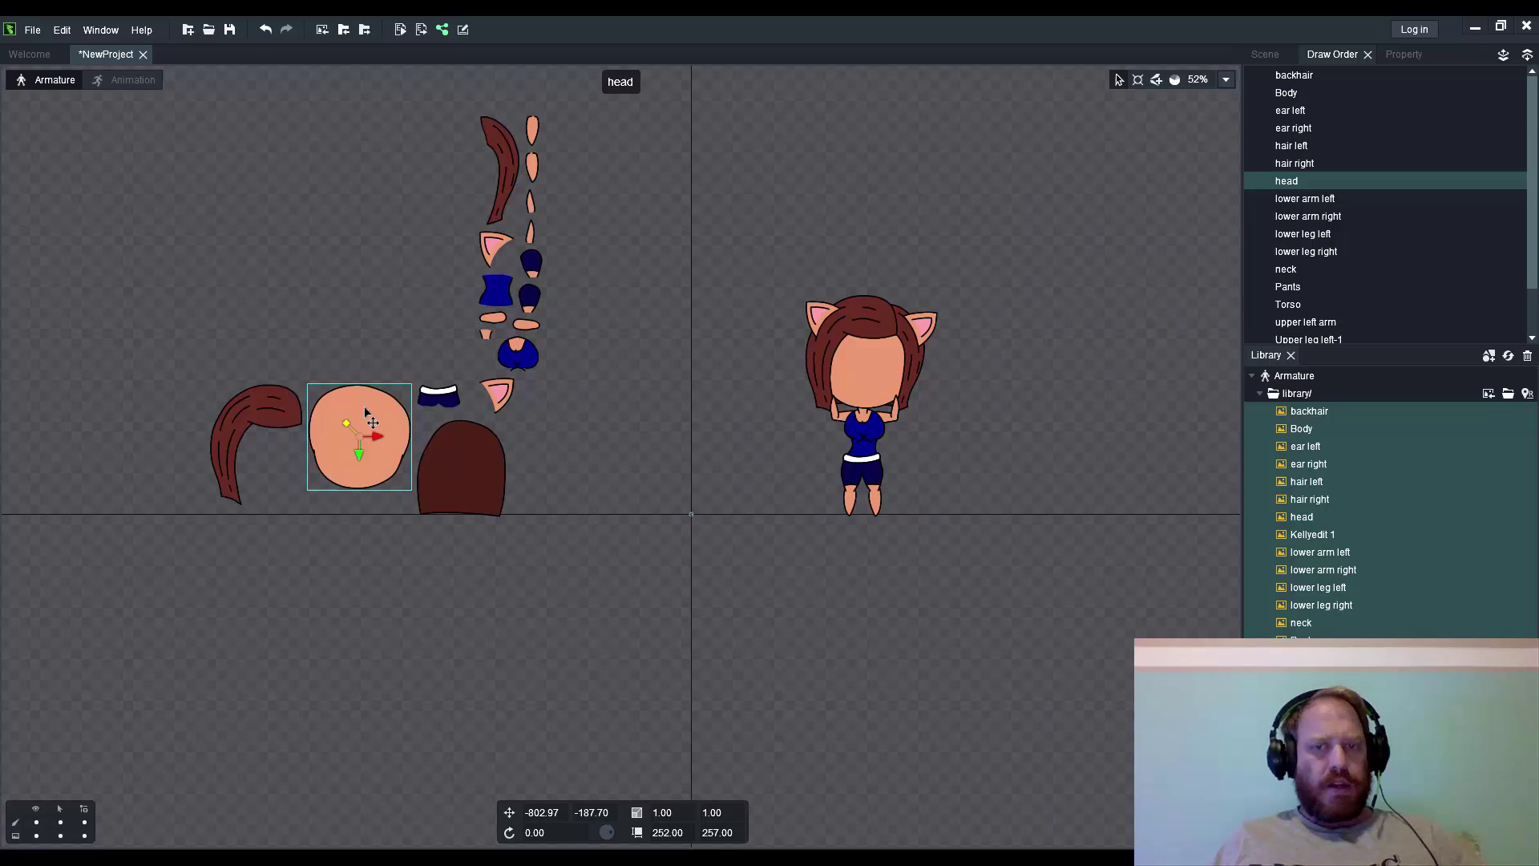
mouse_move(409, 403)
left_mouse_down()
mouse_move(874, 317)
mouse_move(896, 391)
left_mouse_up()
scroll(896, 355, "up", 2)
scroll(904, 367, "up", 2)
scroll(904, 366, "up", 3)
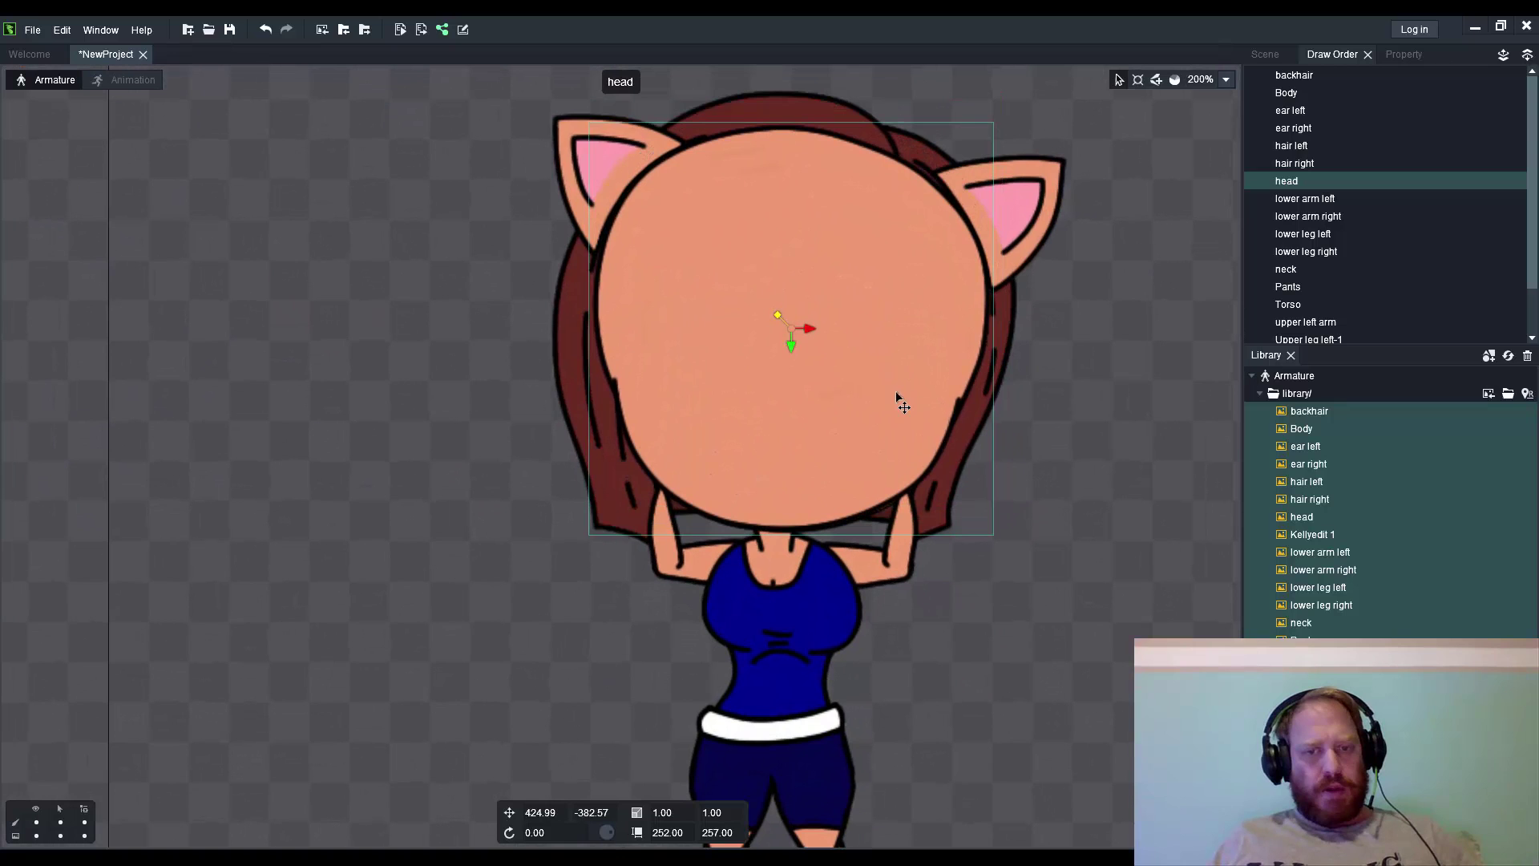
scroll(895, 391, "down", 1)
scroll(889, 381, "down", 3)
scroll(884, 395, "down", 2)
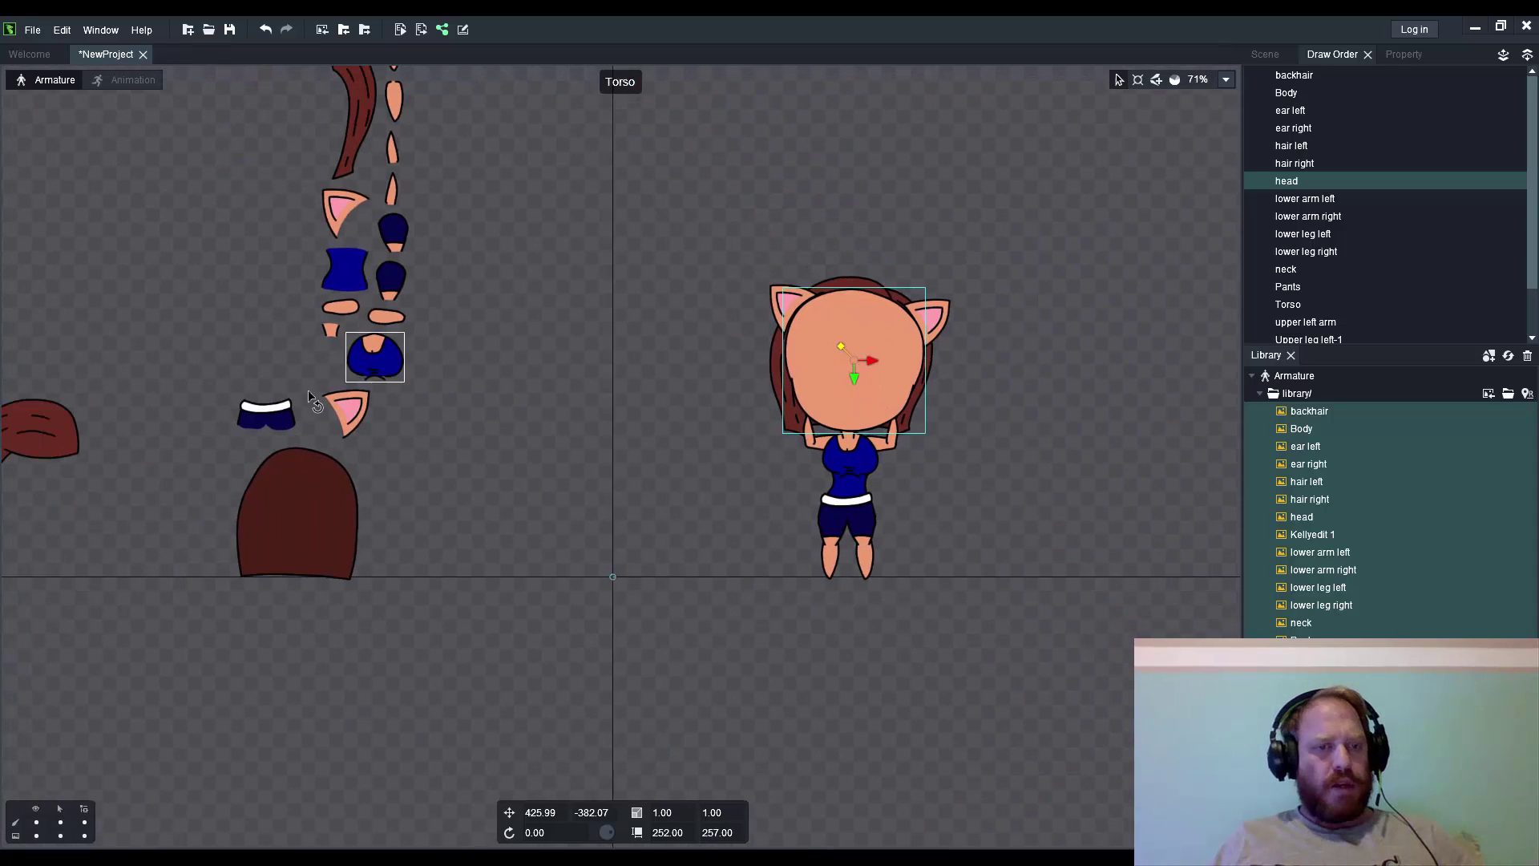
left_click(303, 520)
left_click_drag(384, 456, 1017, 301)
scroll(746, 375, "up", 2)
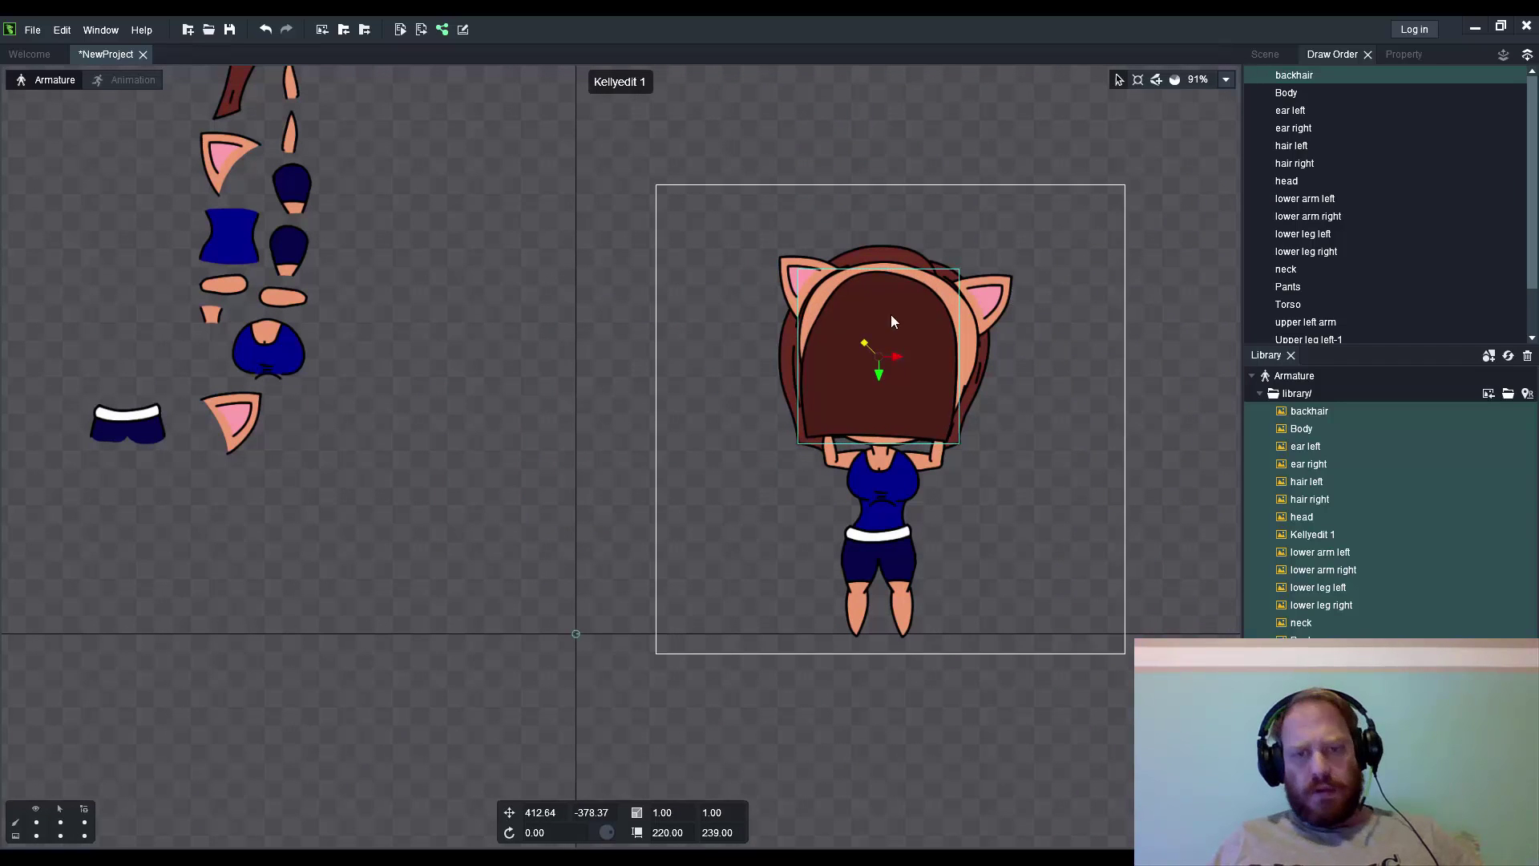
scroll(897, 325, "up", 2)
scroll(951, 361, "up", 2)
- Layer backhair behind the head and place hair left and hair right on it
left_click(950, 364)
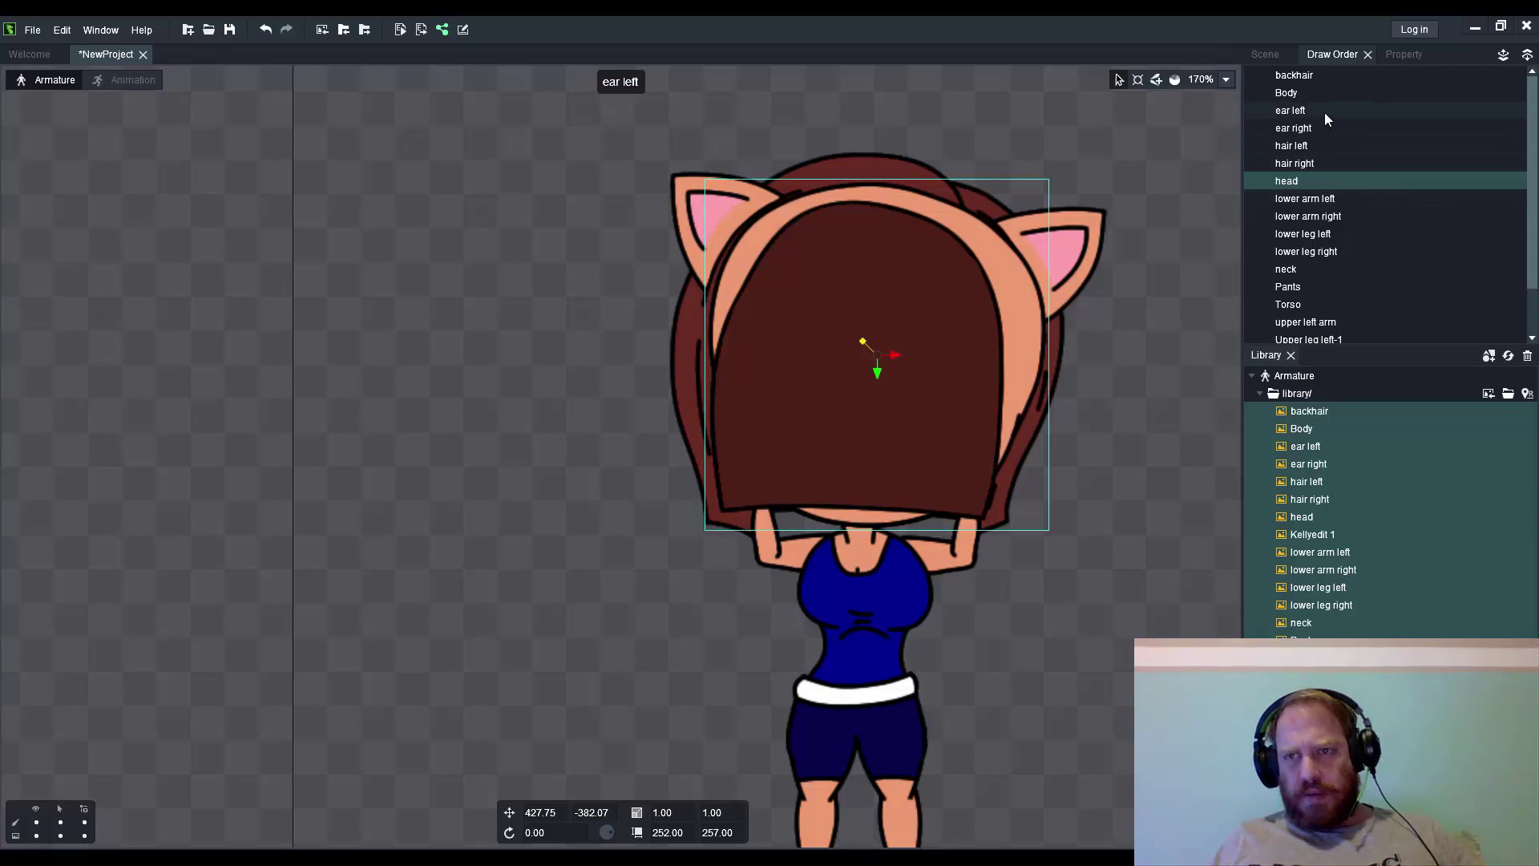
left_click(1314, 76)
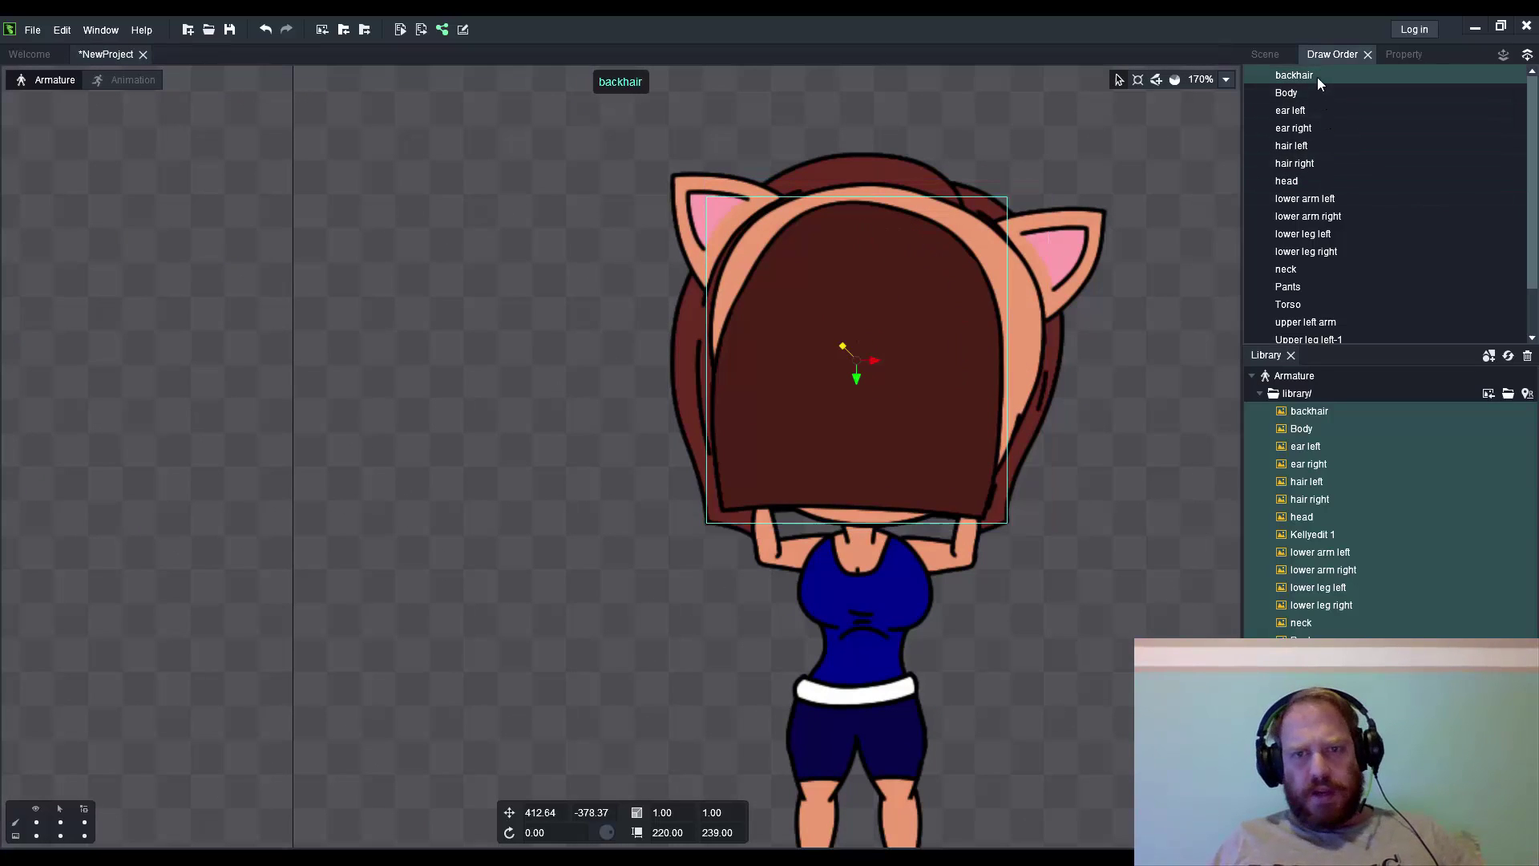
left_click(876, 301)
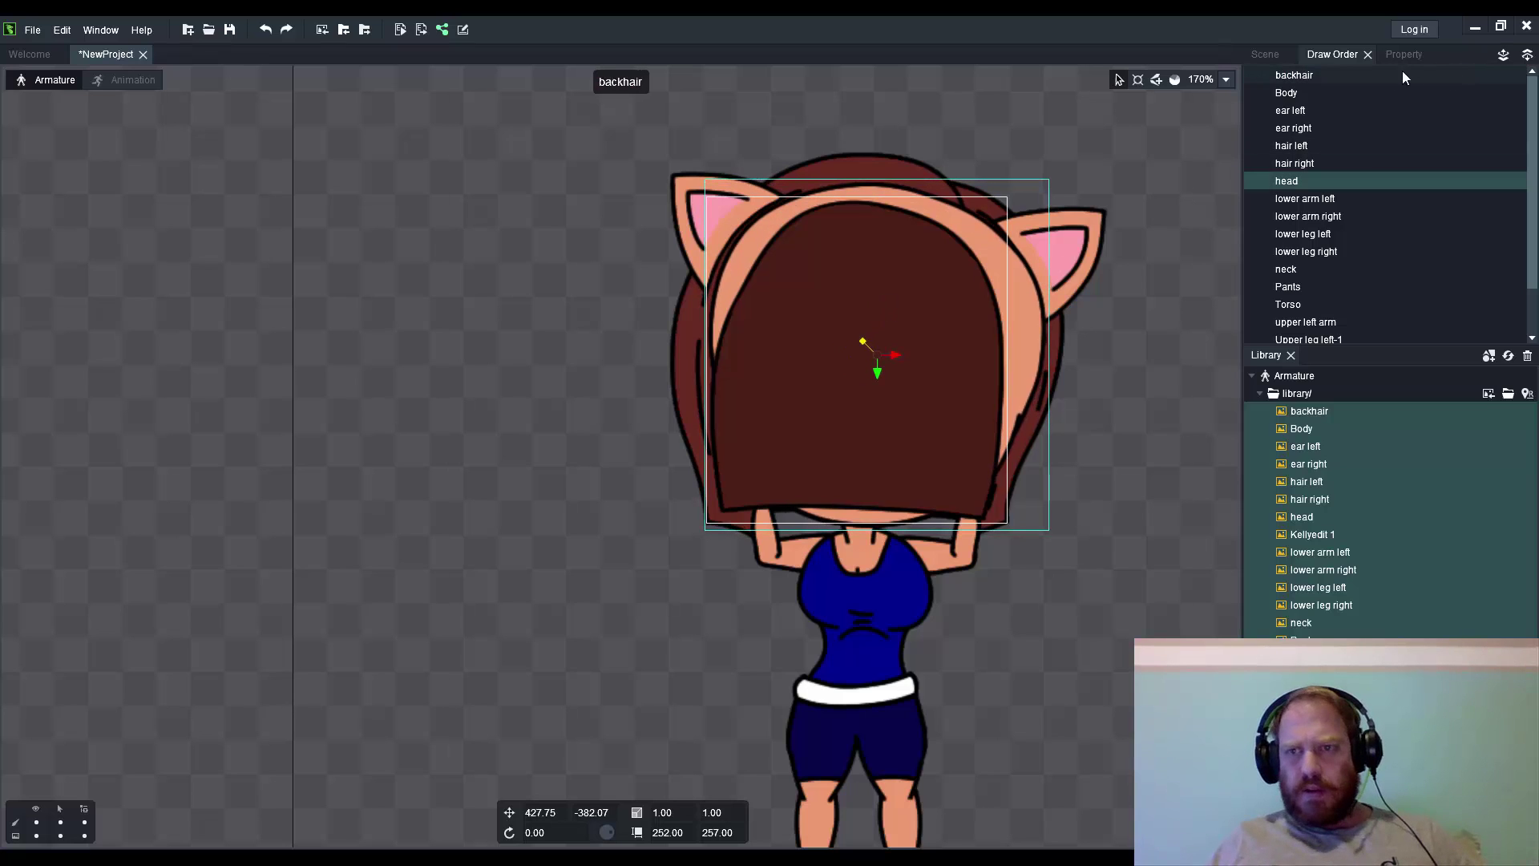
left_click(1312, 76)
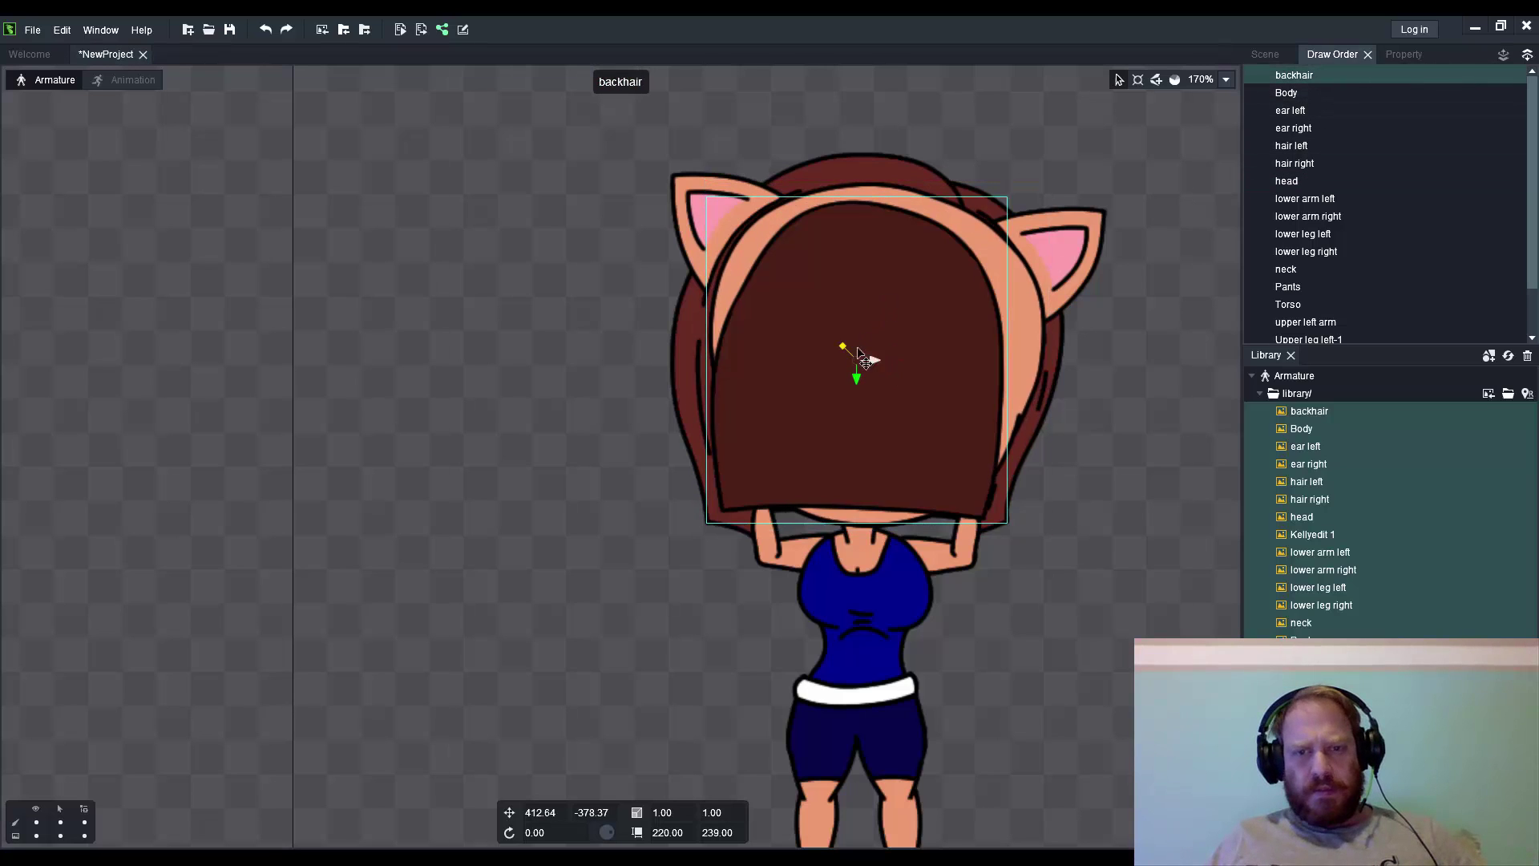
left_click_drag(852, 364, 862, 371)
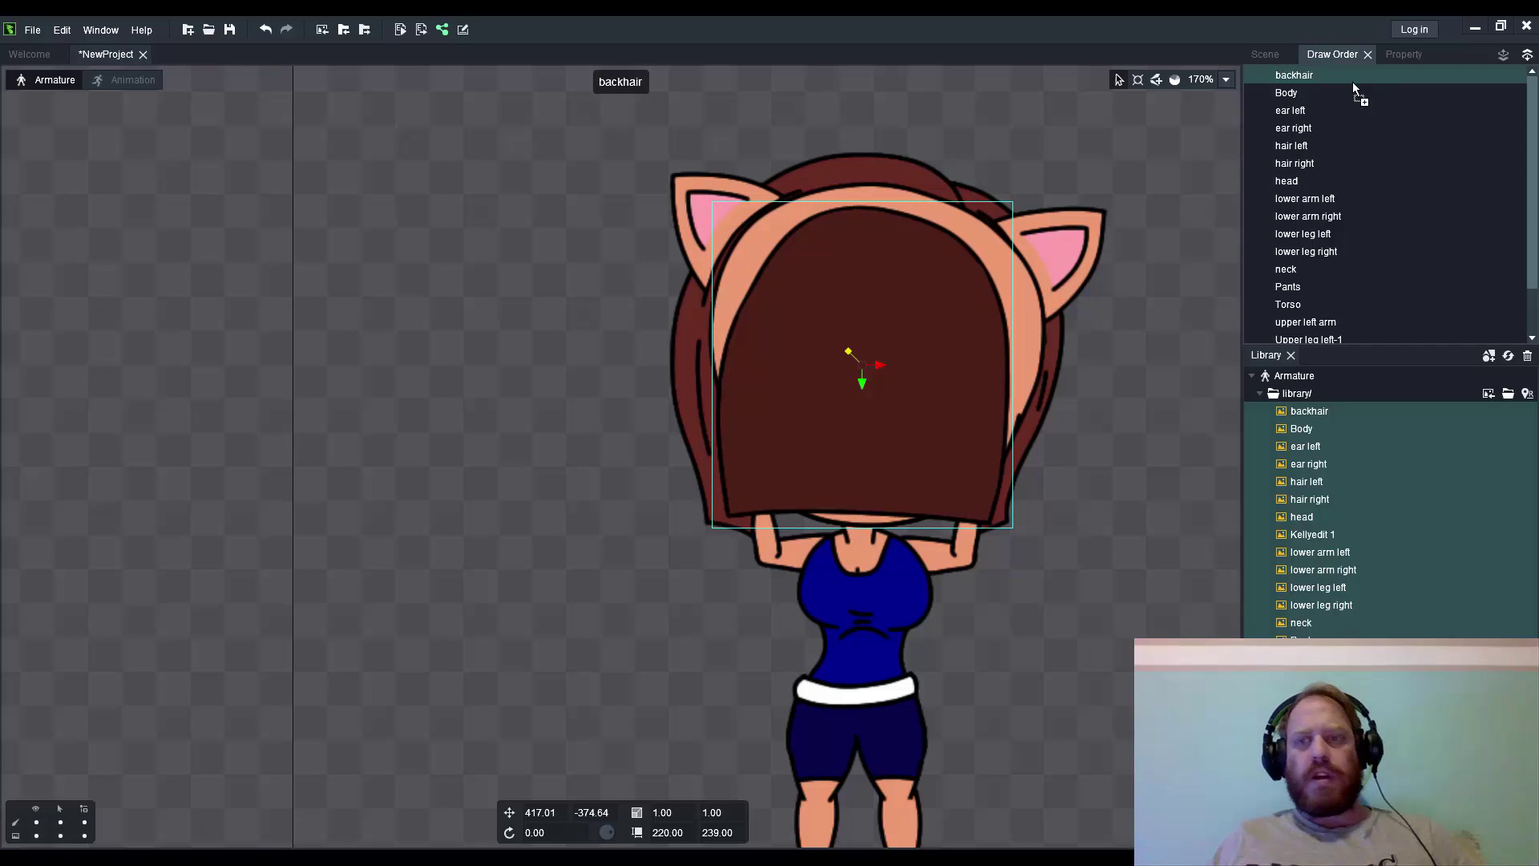
left_click_drag(1355, 129, 1340, 185)
scroll(793, 339, "down", 3)
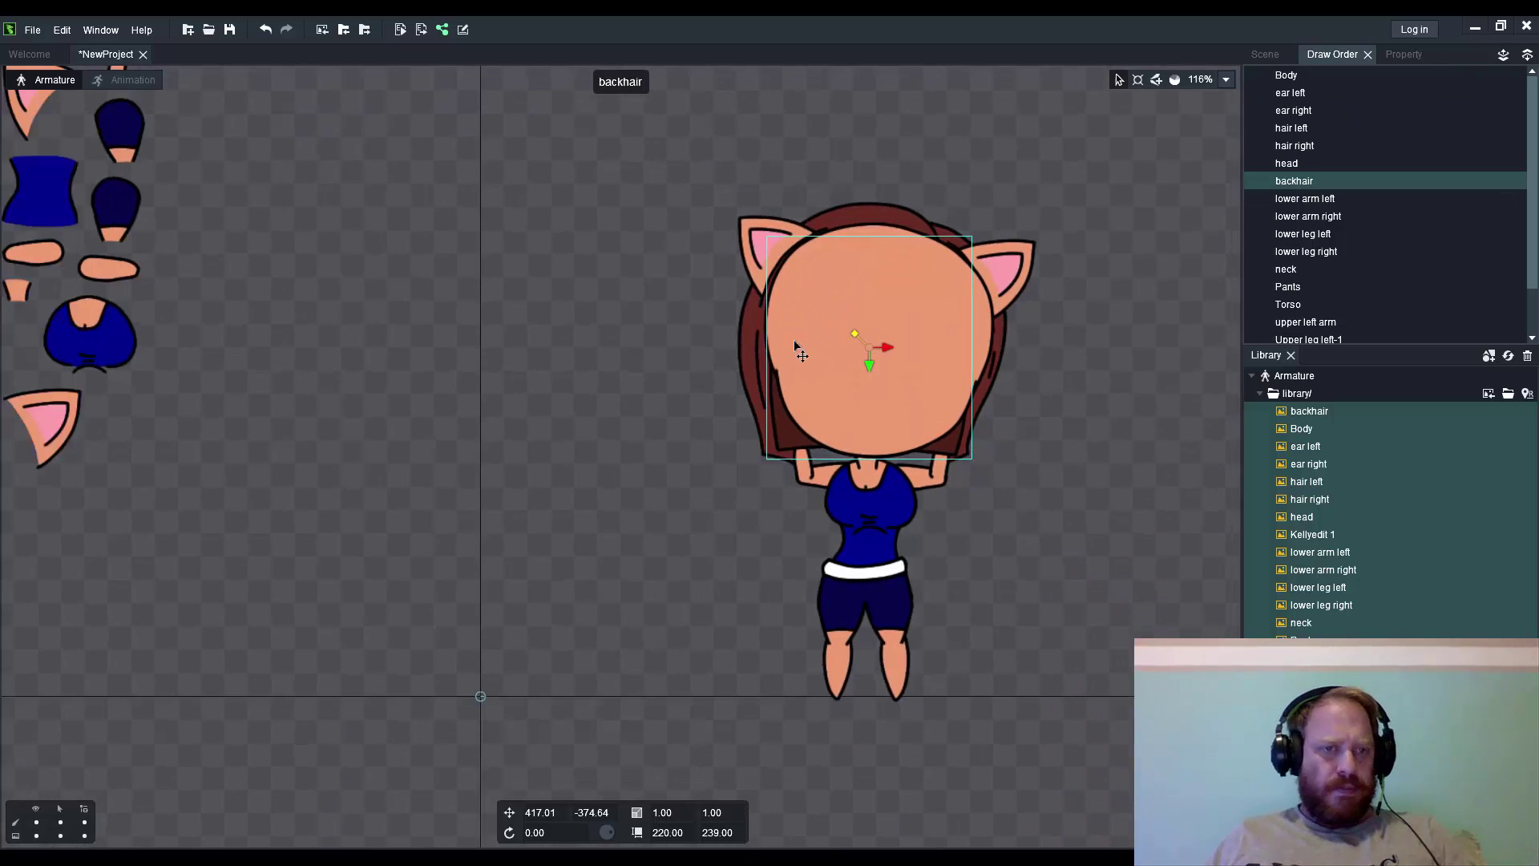
scroll(520, 362, "down", 3)
left_click_drag(188, 353, 720, 302)
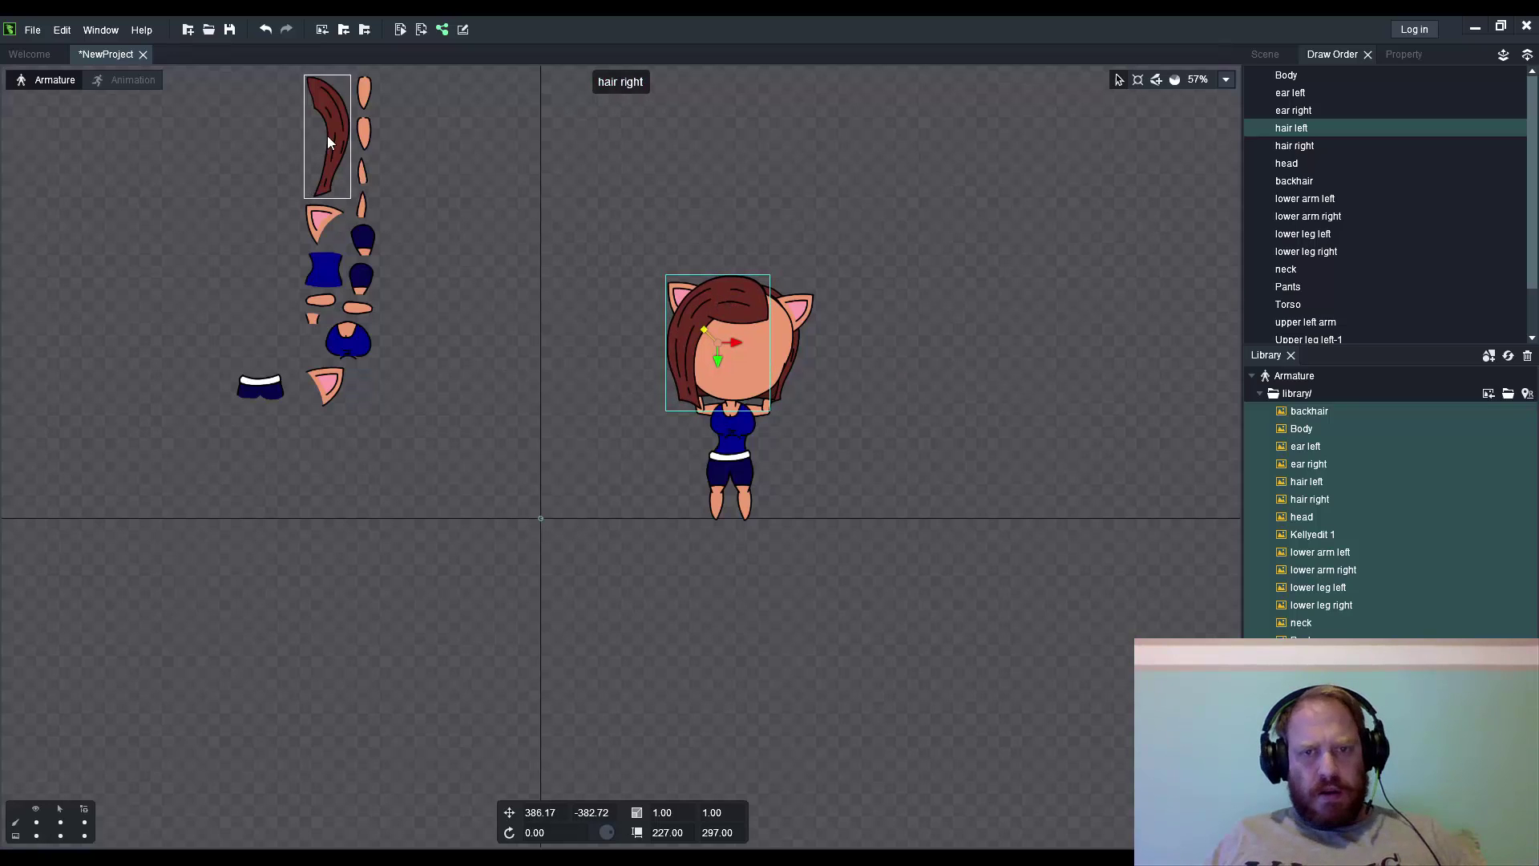
left_click_drag(328, 136, 783, 351)
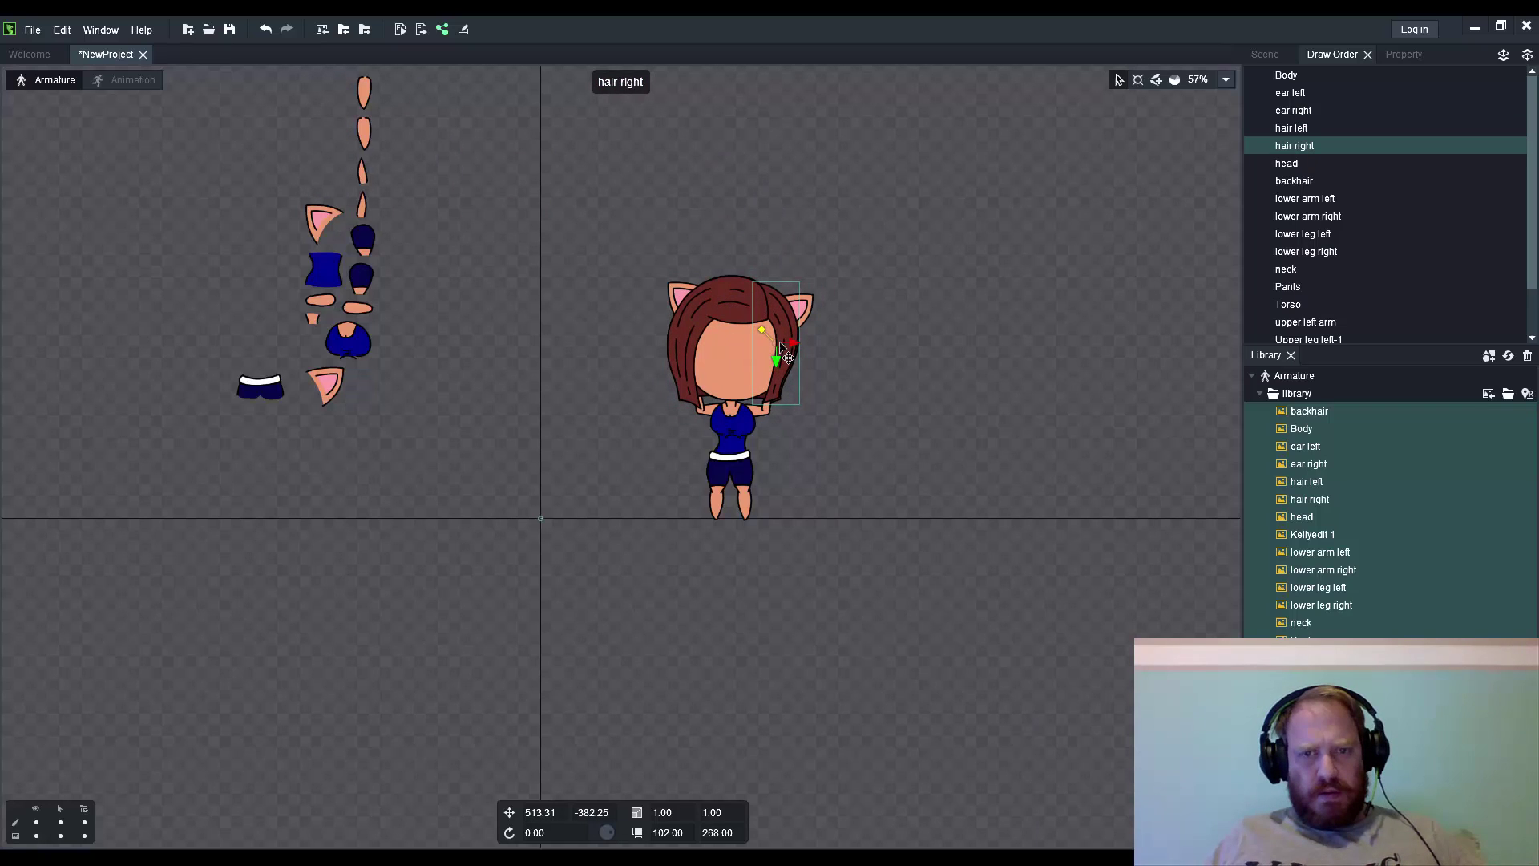
scroll(903, 317, "up", 2)
scroll(903, 316, "down", 3)
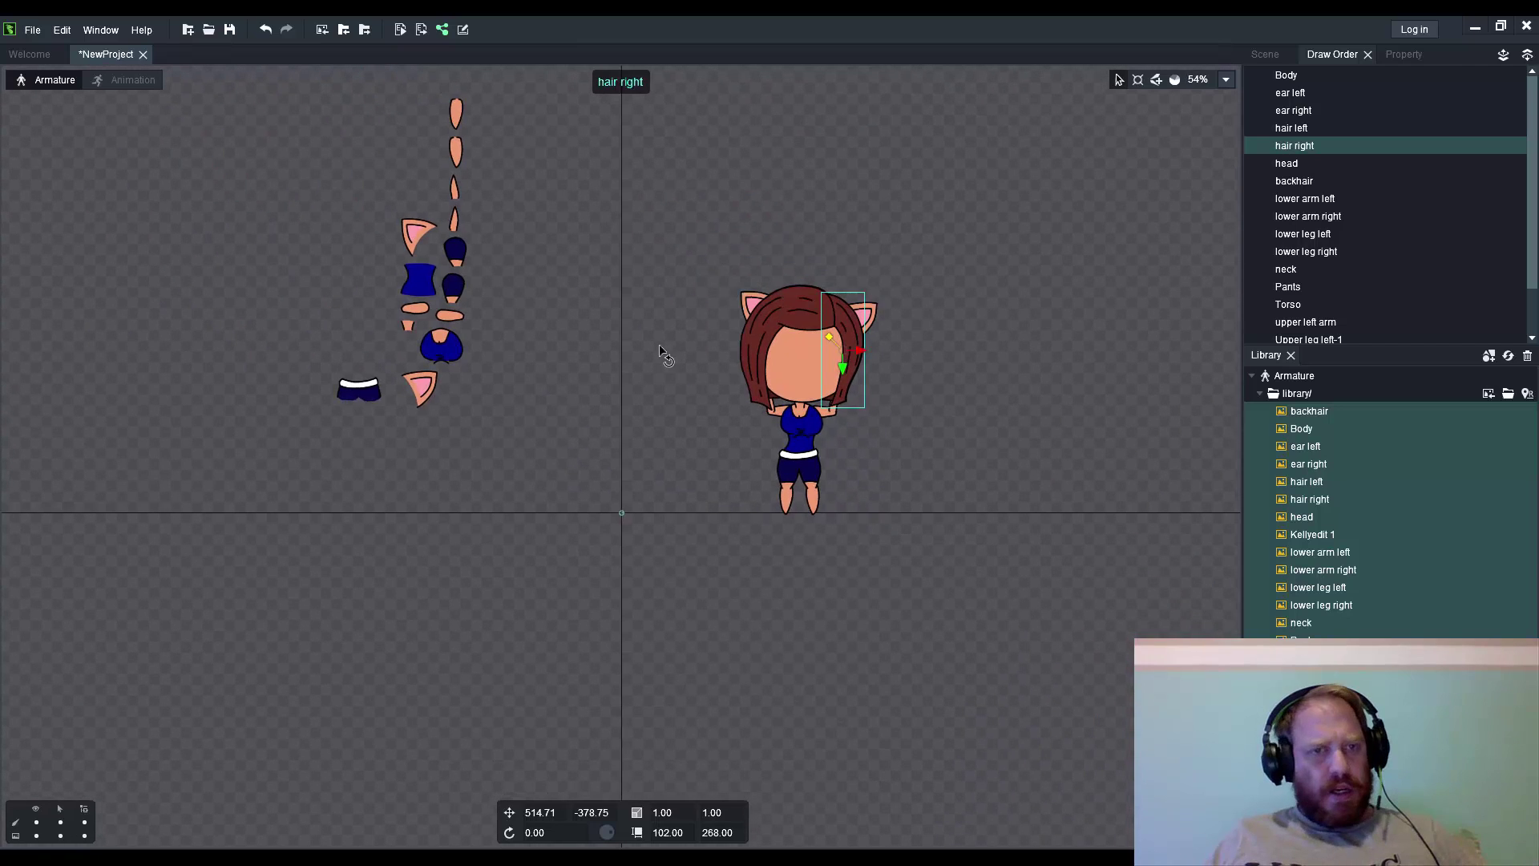
scroll(531, 284, "up", 3)
- Place both cat ears on the head and layer them below hair right
left_click_drag(374, 214, 847, 244)
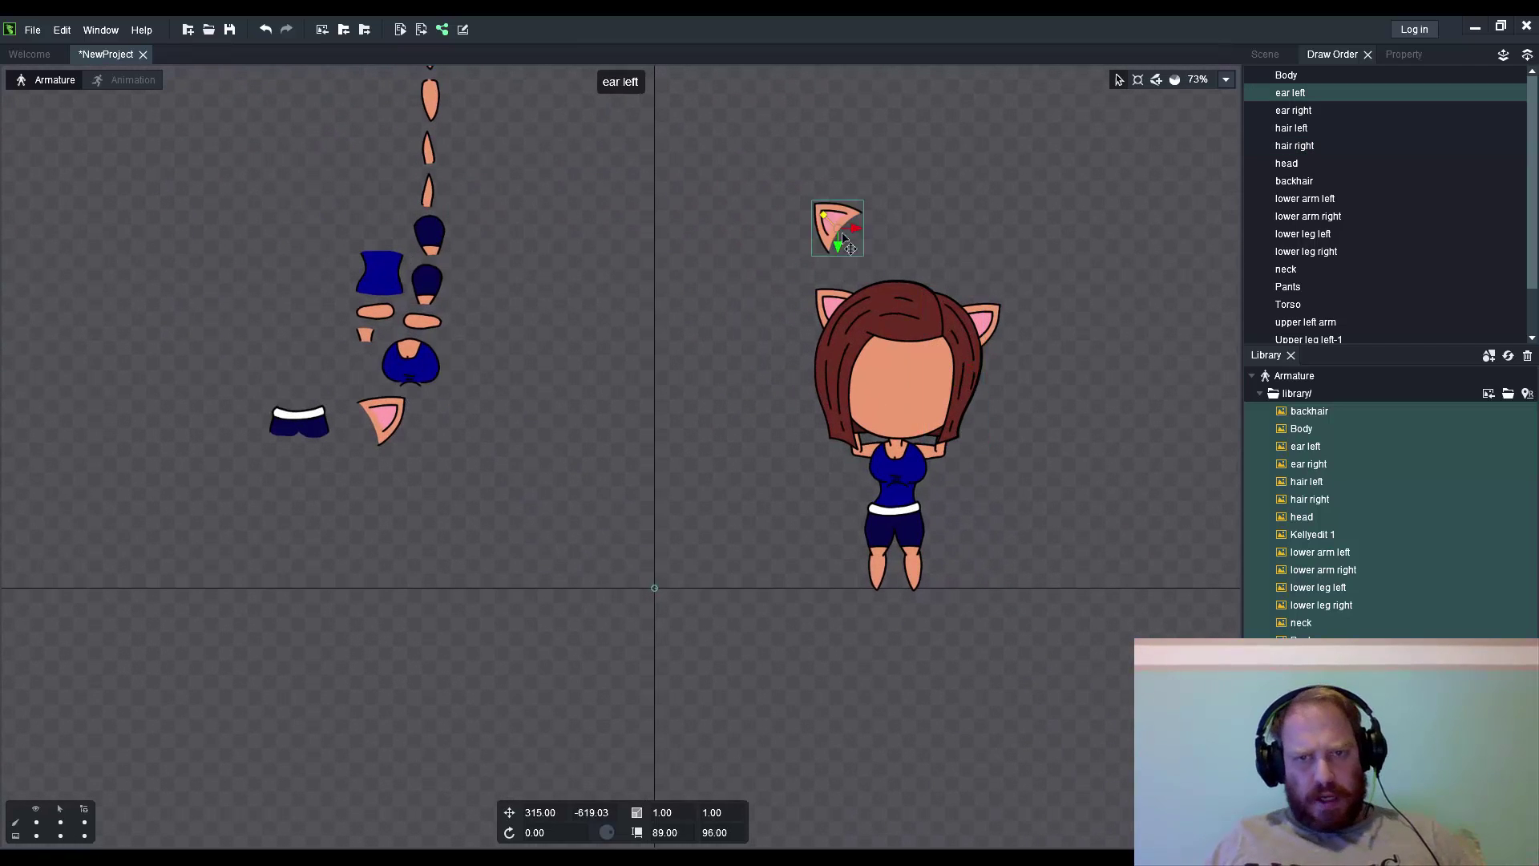
left_click_drag(847, 299, 848, 322)
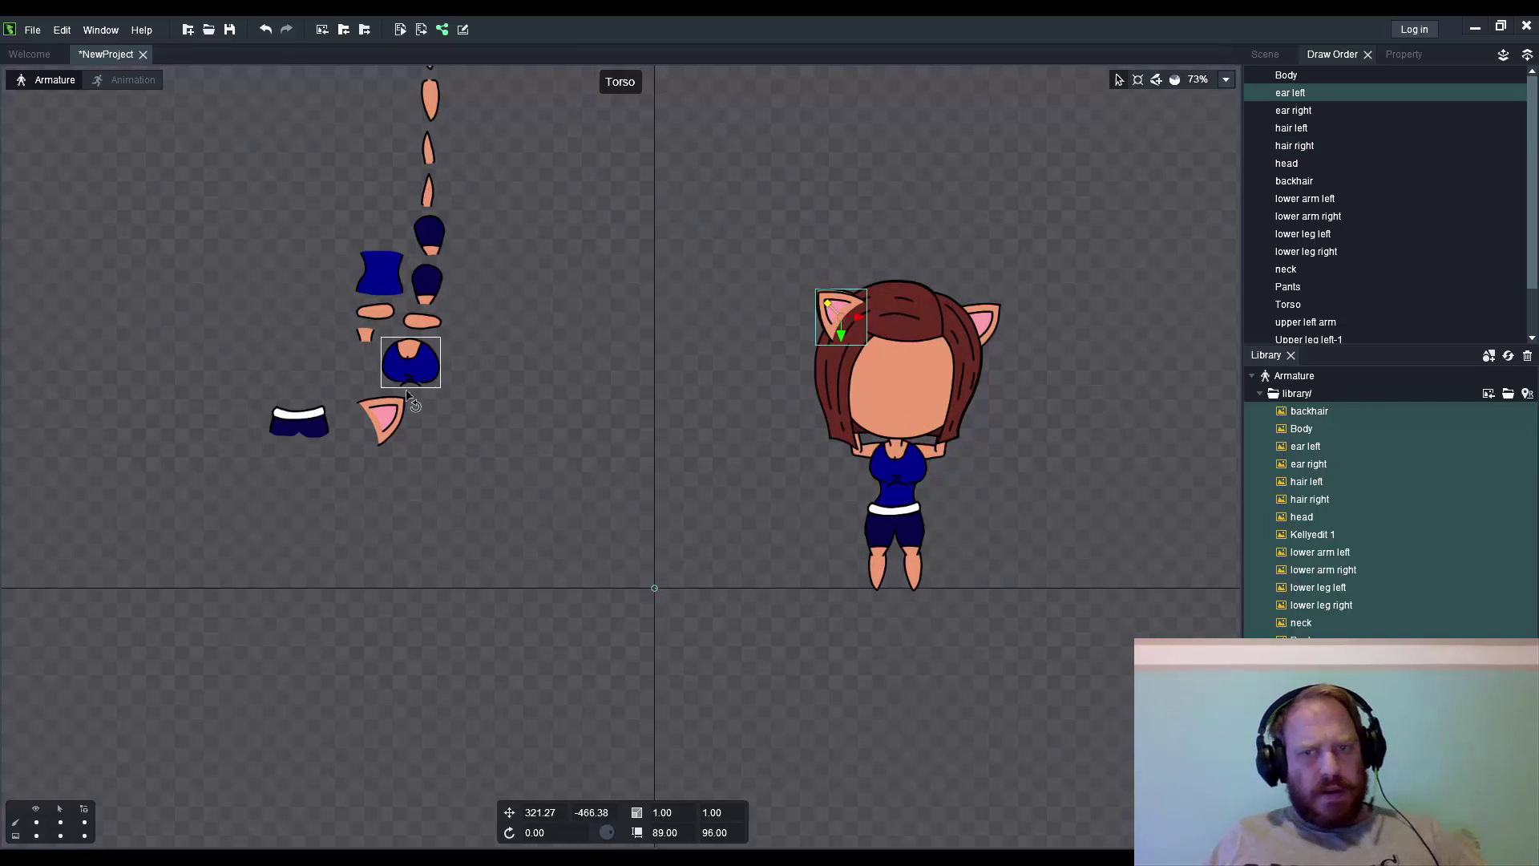
left_click_drag(403, 415, 1004, 334)
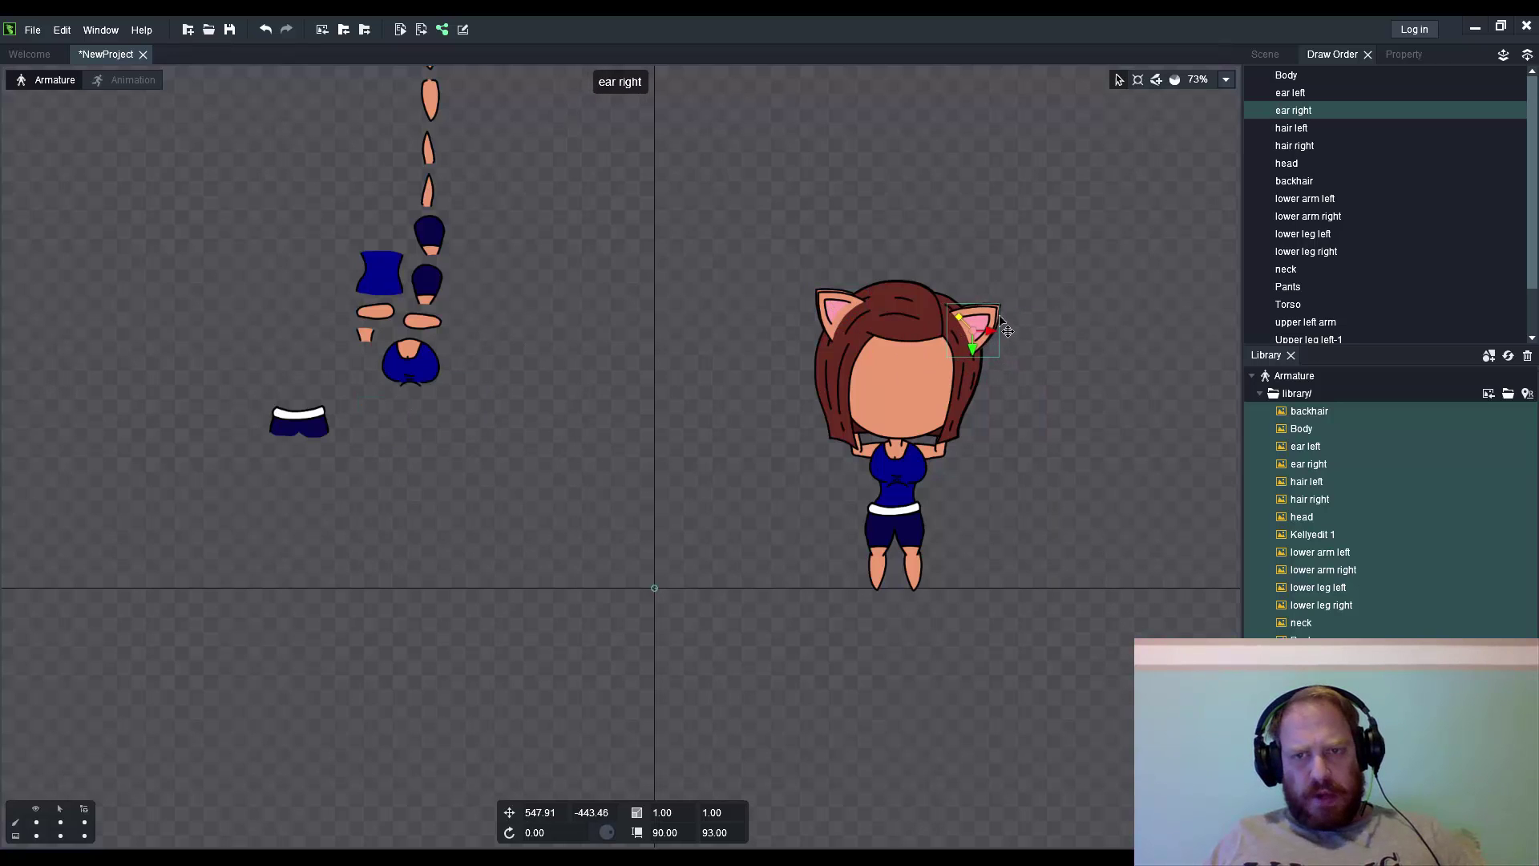
scroll(1068, 324, "up", 3)
scroll(678, 328, "up", 2)
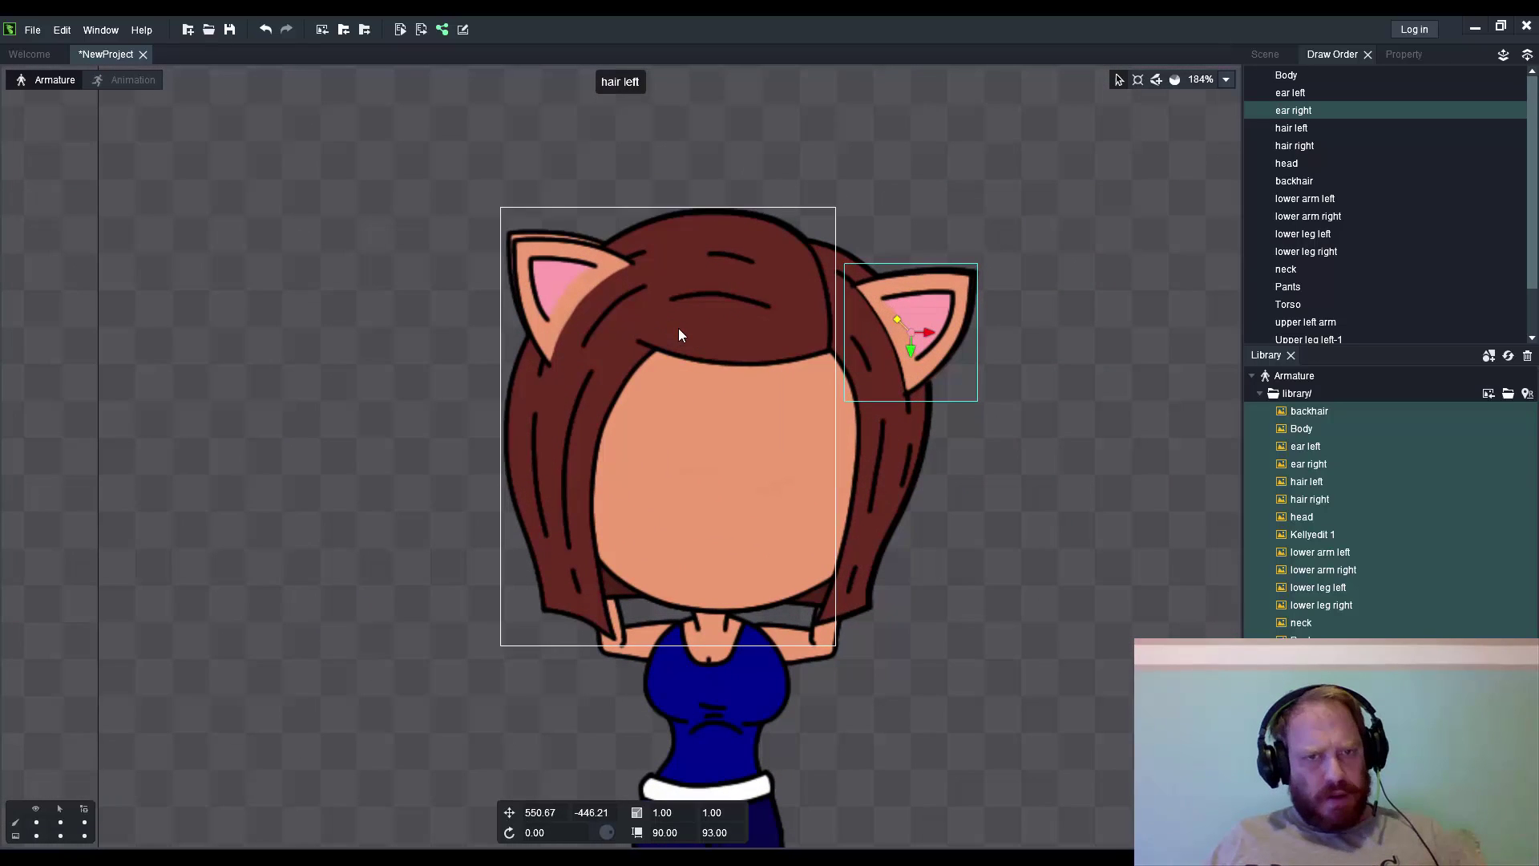
left_click(555, 254)
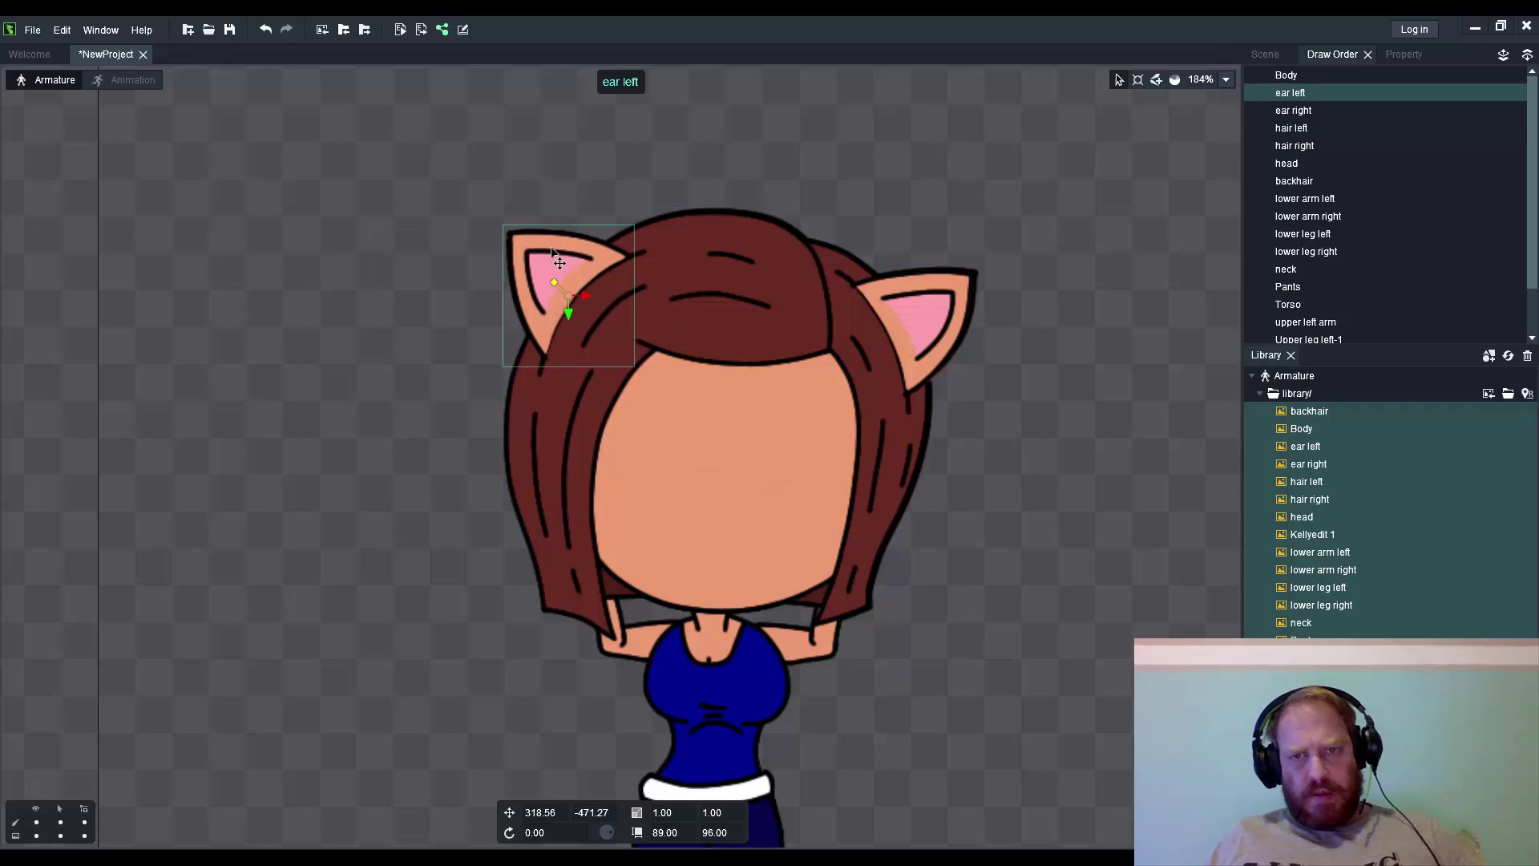
scroll(566, 292, "up", 1)
left_click(1354, 109)
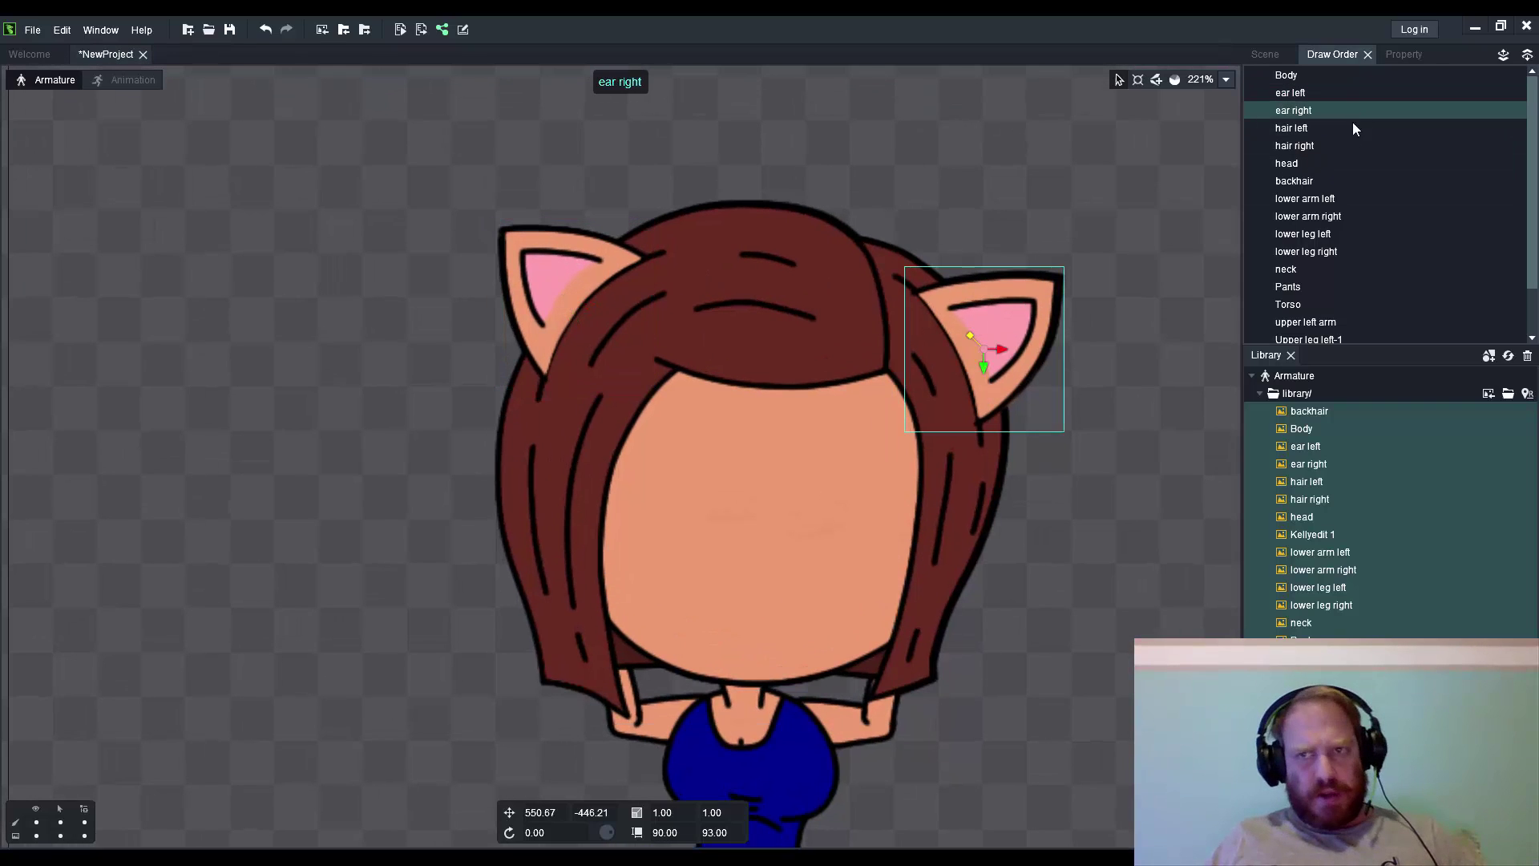
left_click(1320, 94, "ctrl")
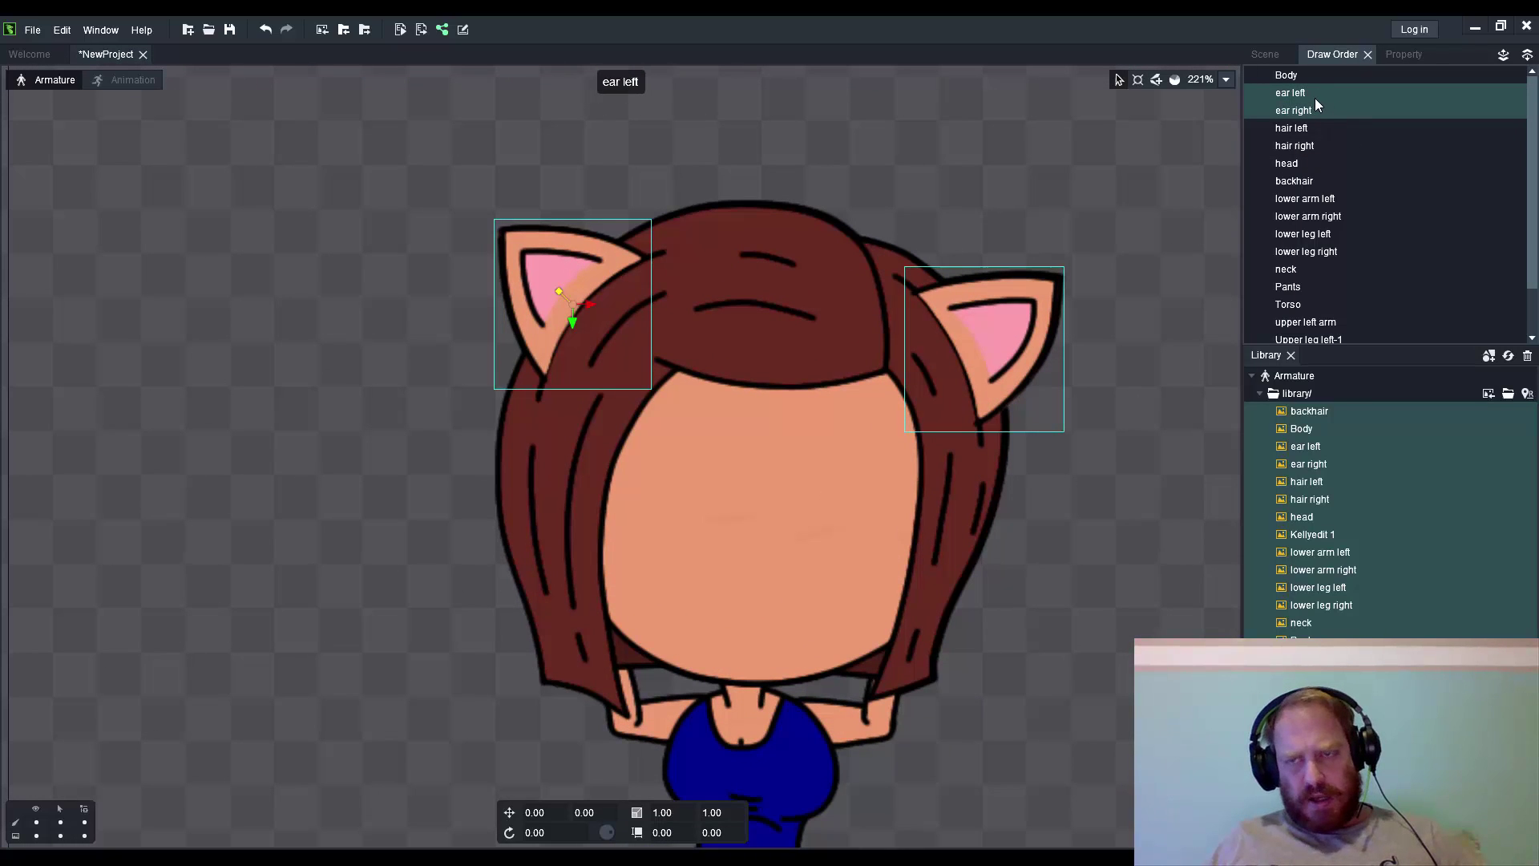
left_click_drag(1314, 96, 1326, 150)
scroll(914, 277, "down", 3)
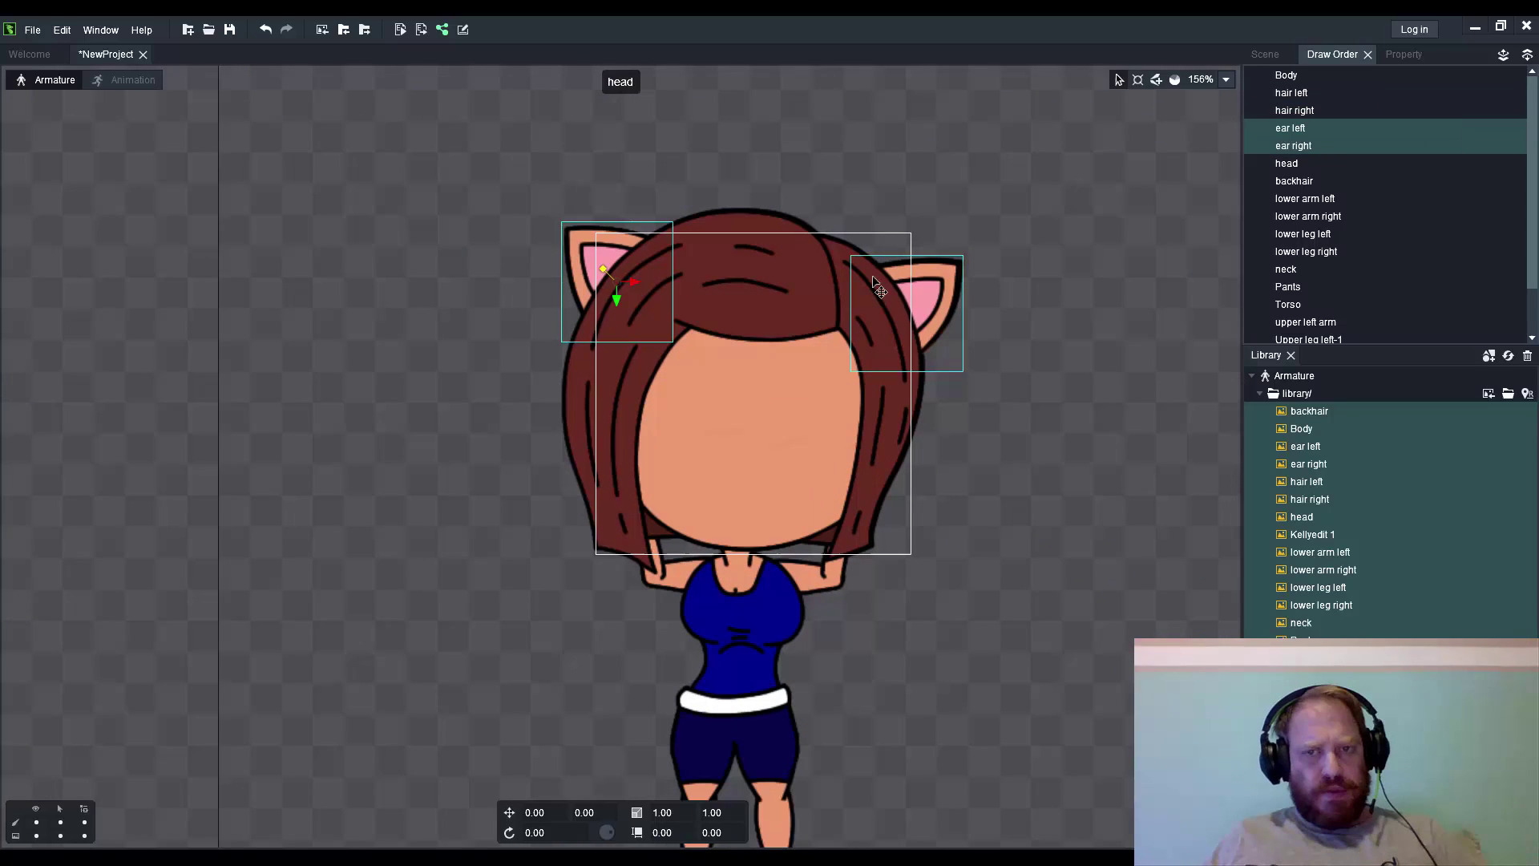
left_click(1092, 364)
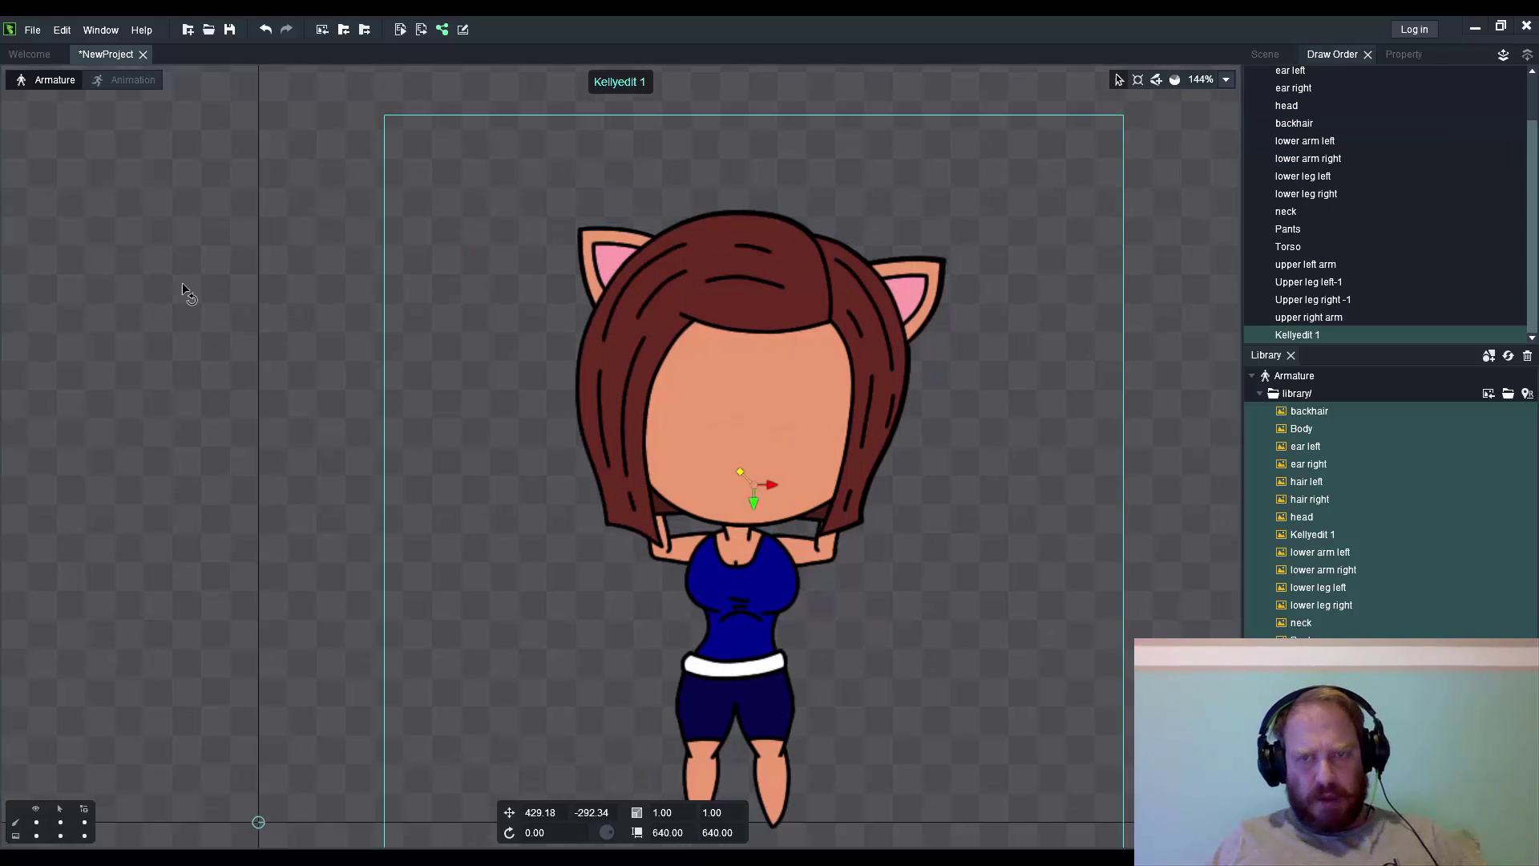
scroll(928, 280, "down", 1)
- Tilt the right ear slightly clockwise and nudge both ears into position
left_click(928, 283)
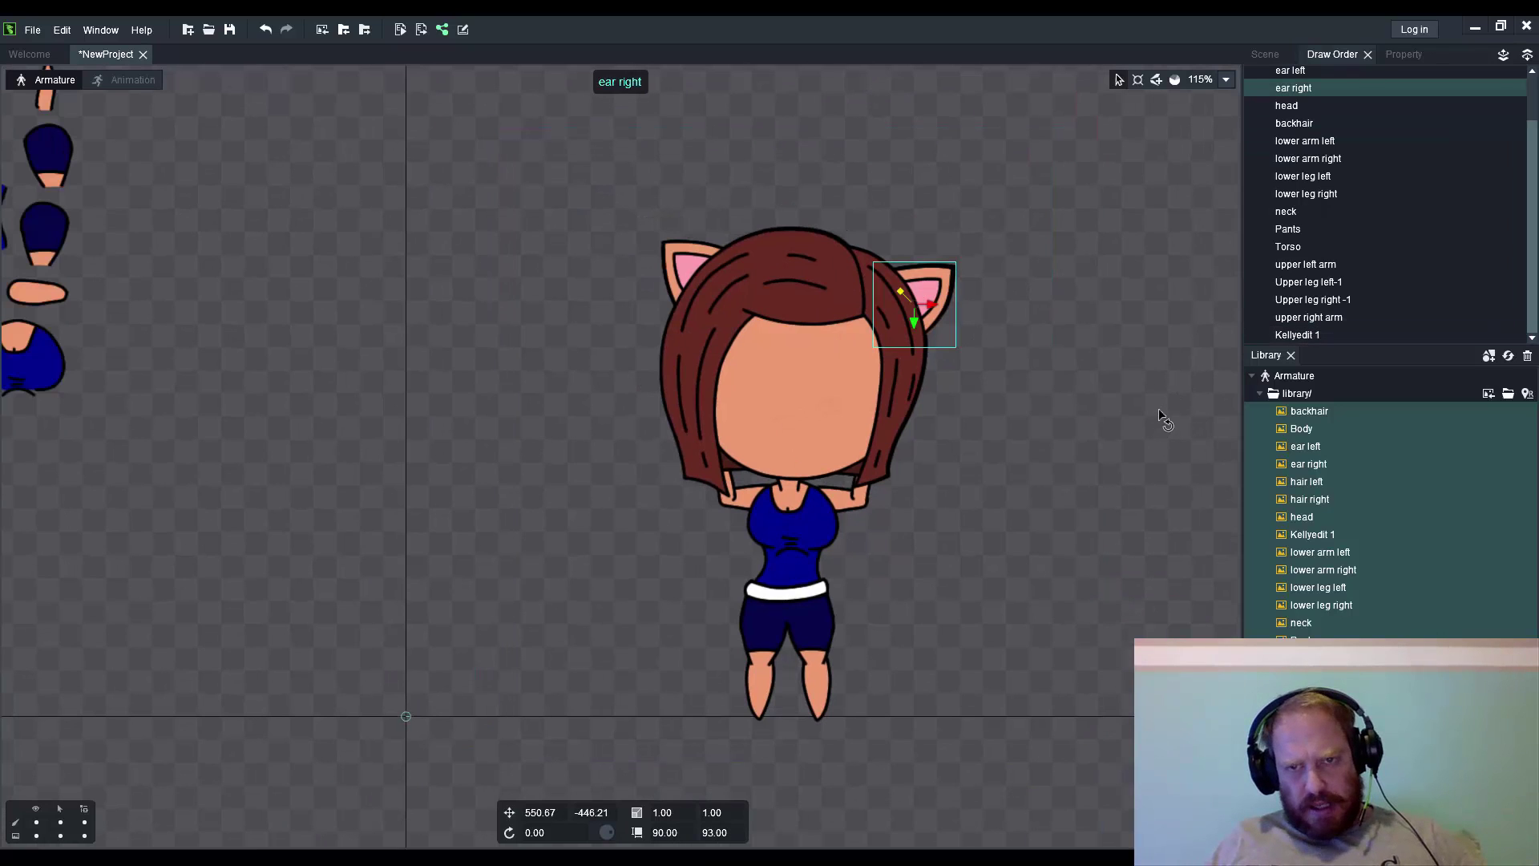
left_click_drag(1159, 412, 1164, 441)
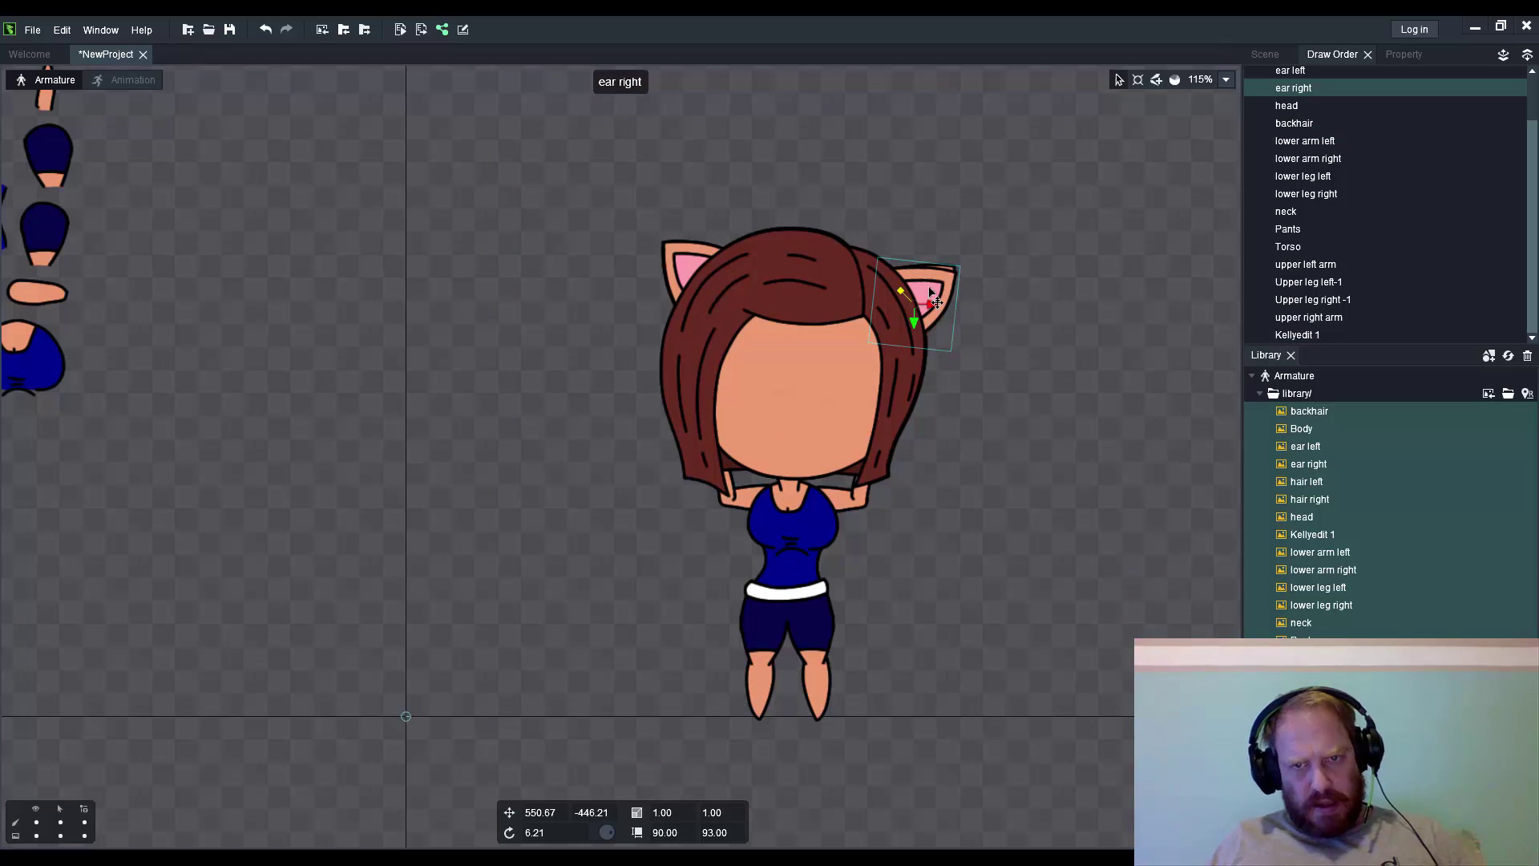
left_click_drag(929, 291, 937, 288)
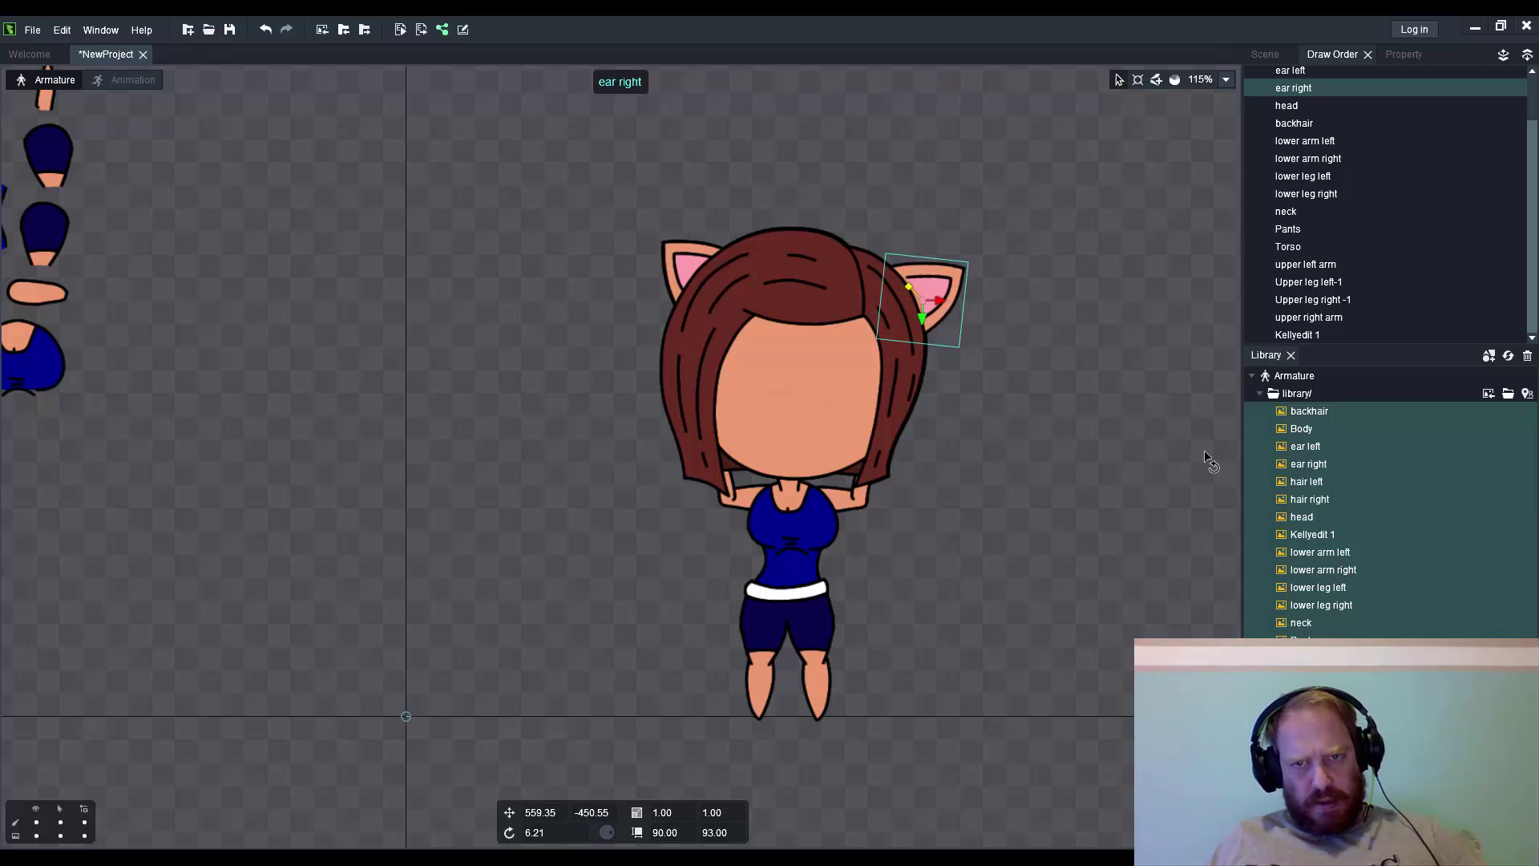
scroll(1155, 453, "down", 1)
left_click(663, 430)
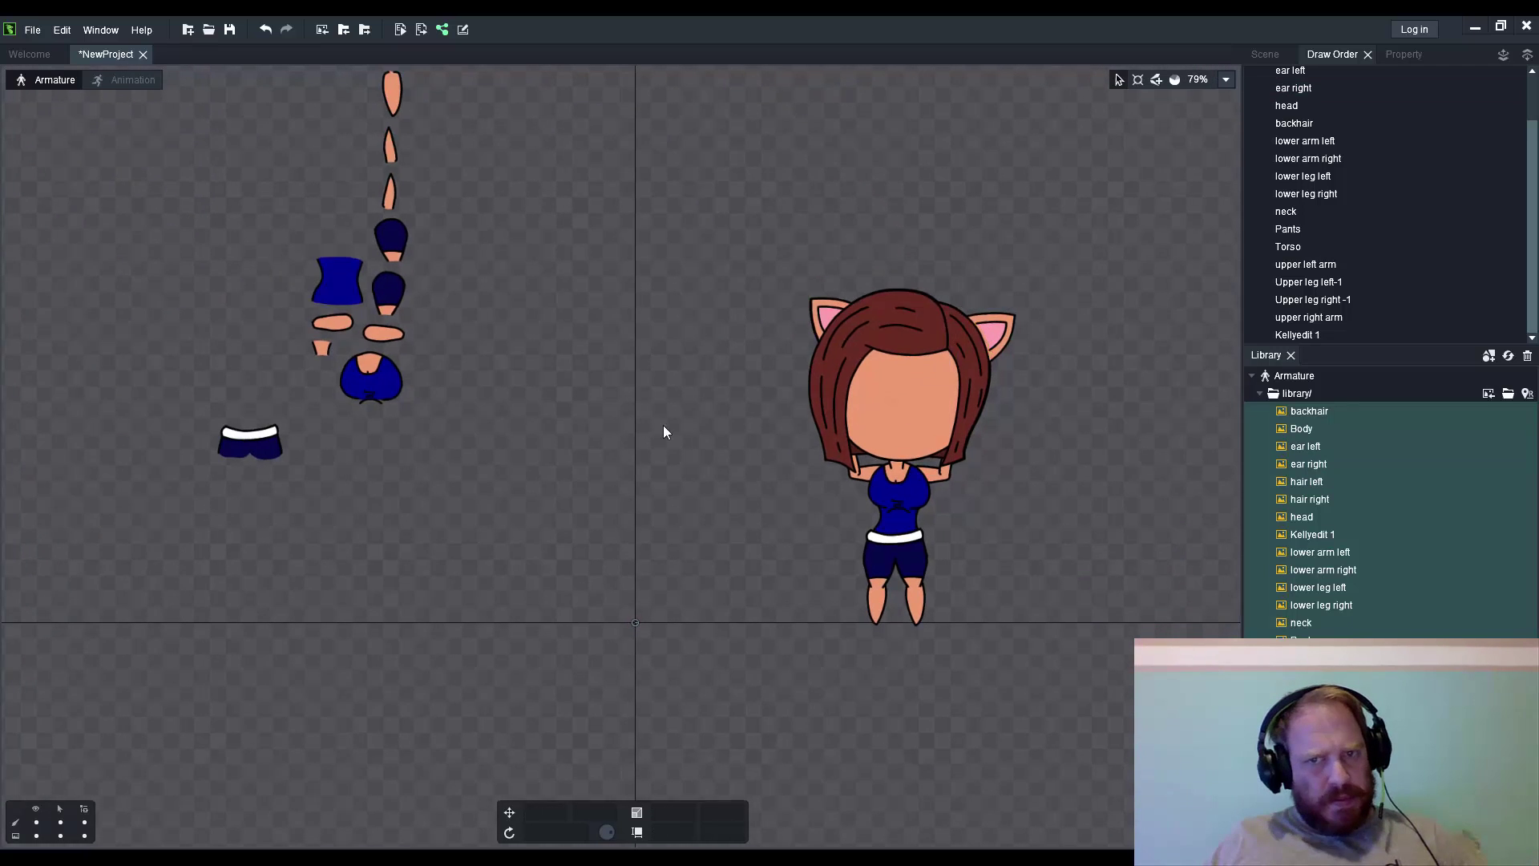
scroll(662, 429, "down", 1)
scroll(761, 334, "up", 1)
scroll(761, 333, "up", 3)
left_click(728, 311)
scroll(682, 331, "up", 4)
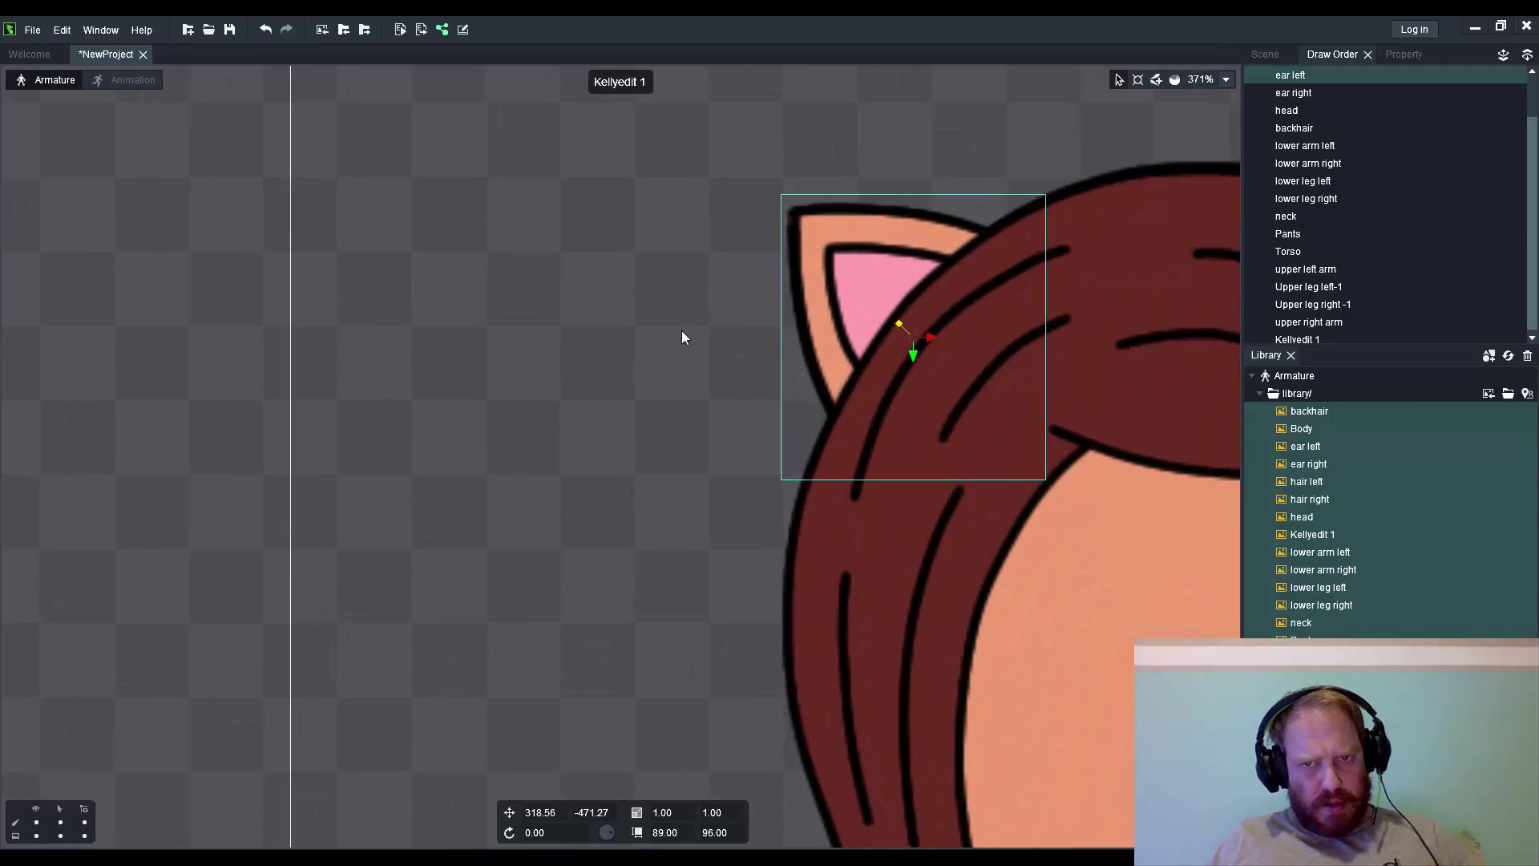
left_click_drag(869, 255, 886, 256)
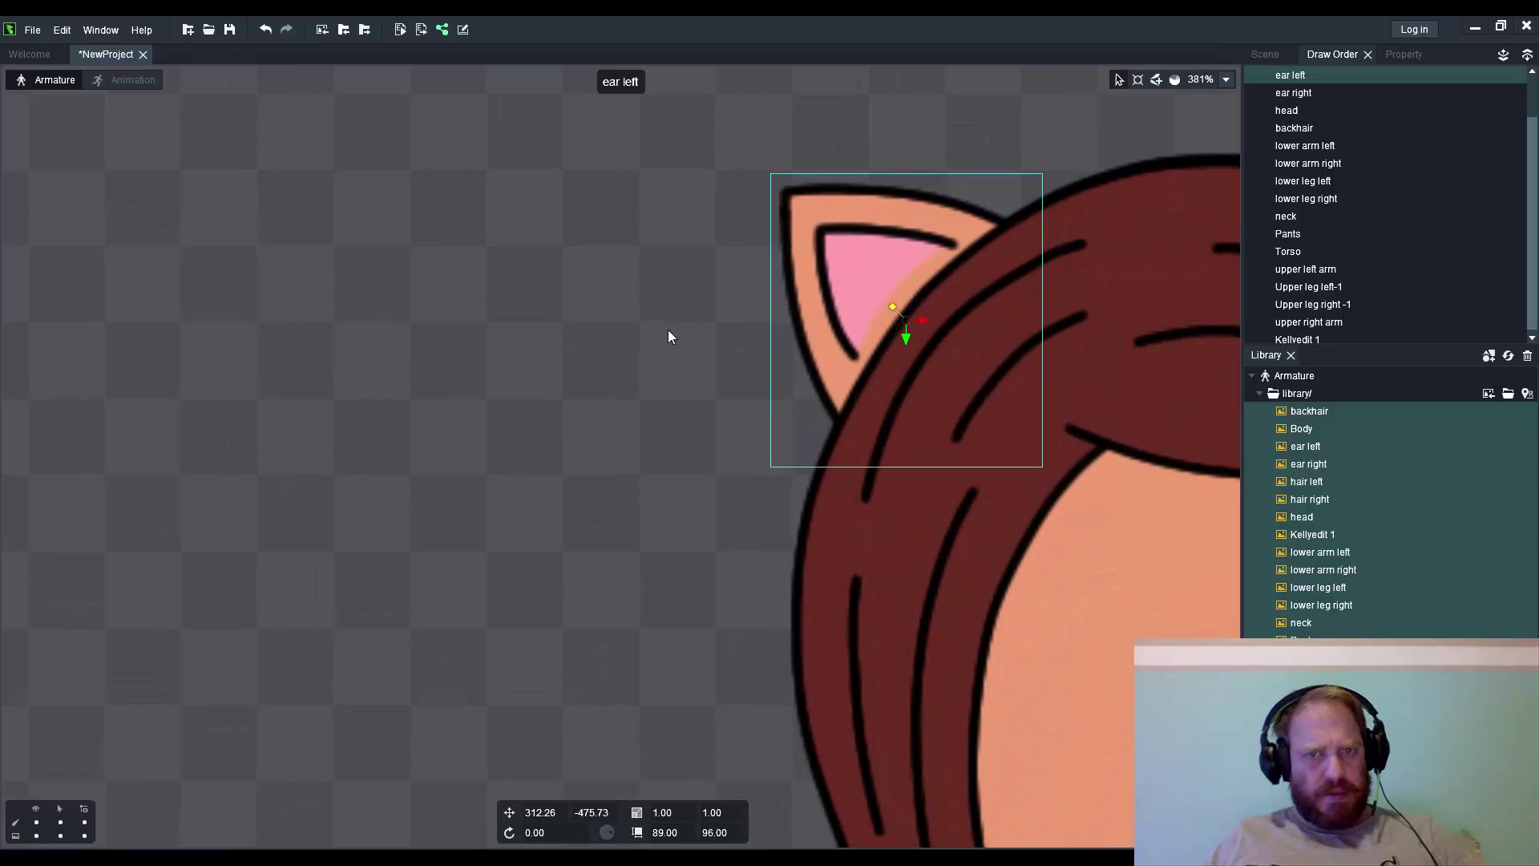
scroll(668, 330, "down", 5)
scroll(645, 337, "down", 2)
scroll(319, 372, "down", 1)
scroll(248, 437, "up", 1)
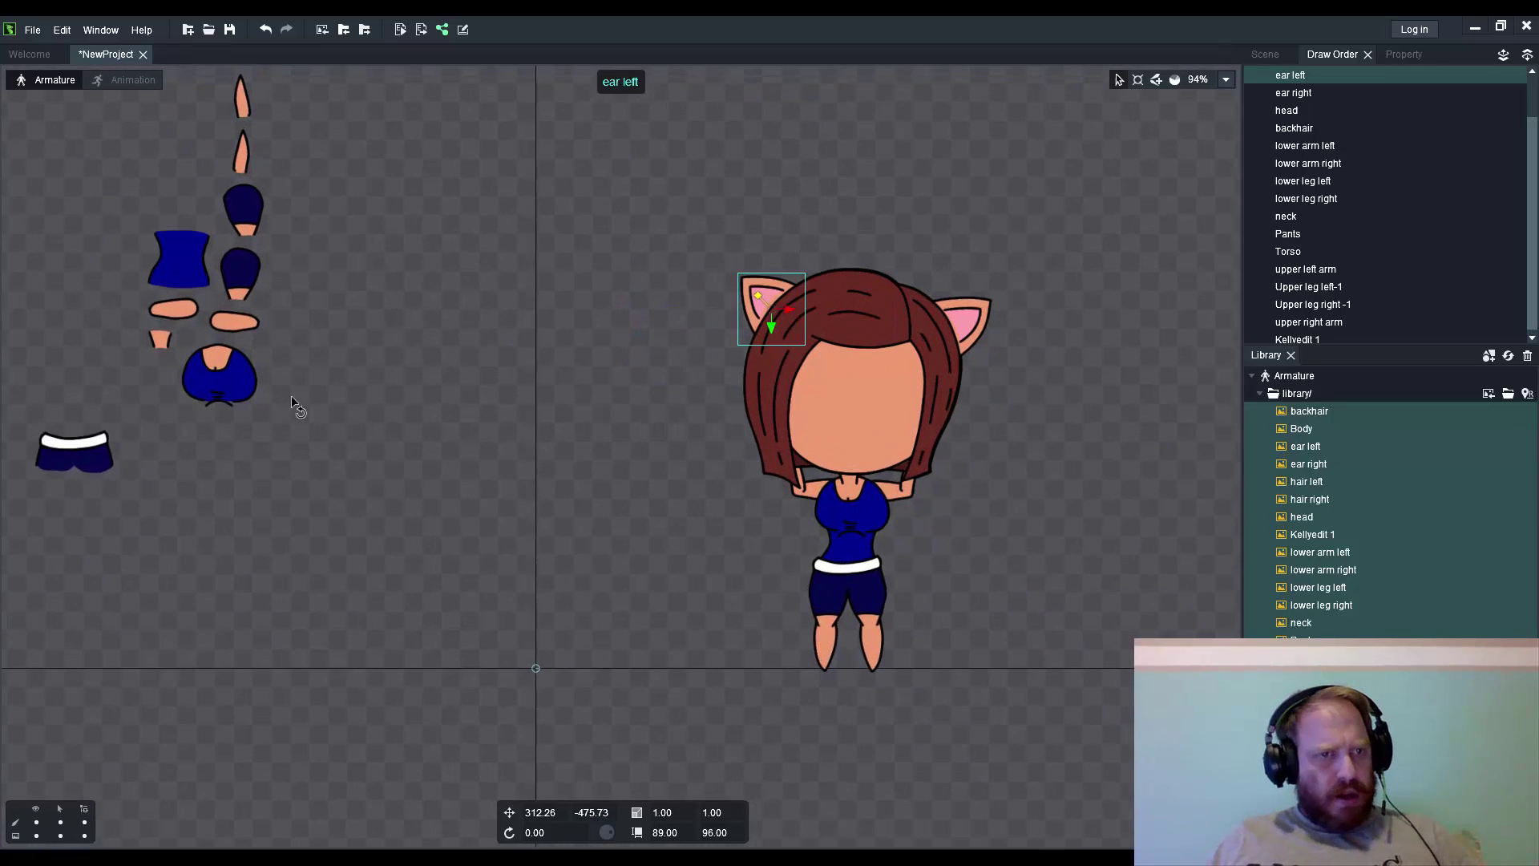
scroll(296, 402, "up", 1)
- Place the neck, torso and Body pieces onto the character's chest
left_click_drag(157, 332, 885, 478)
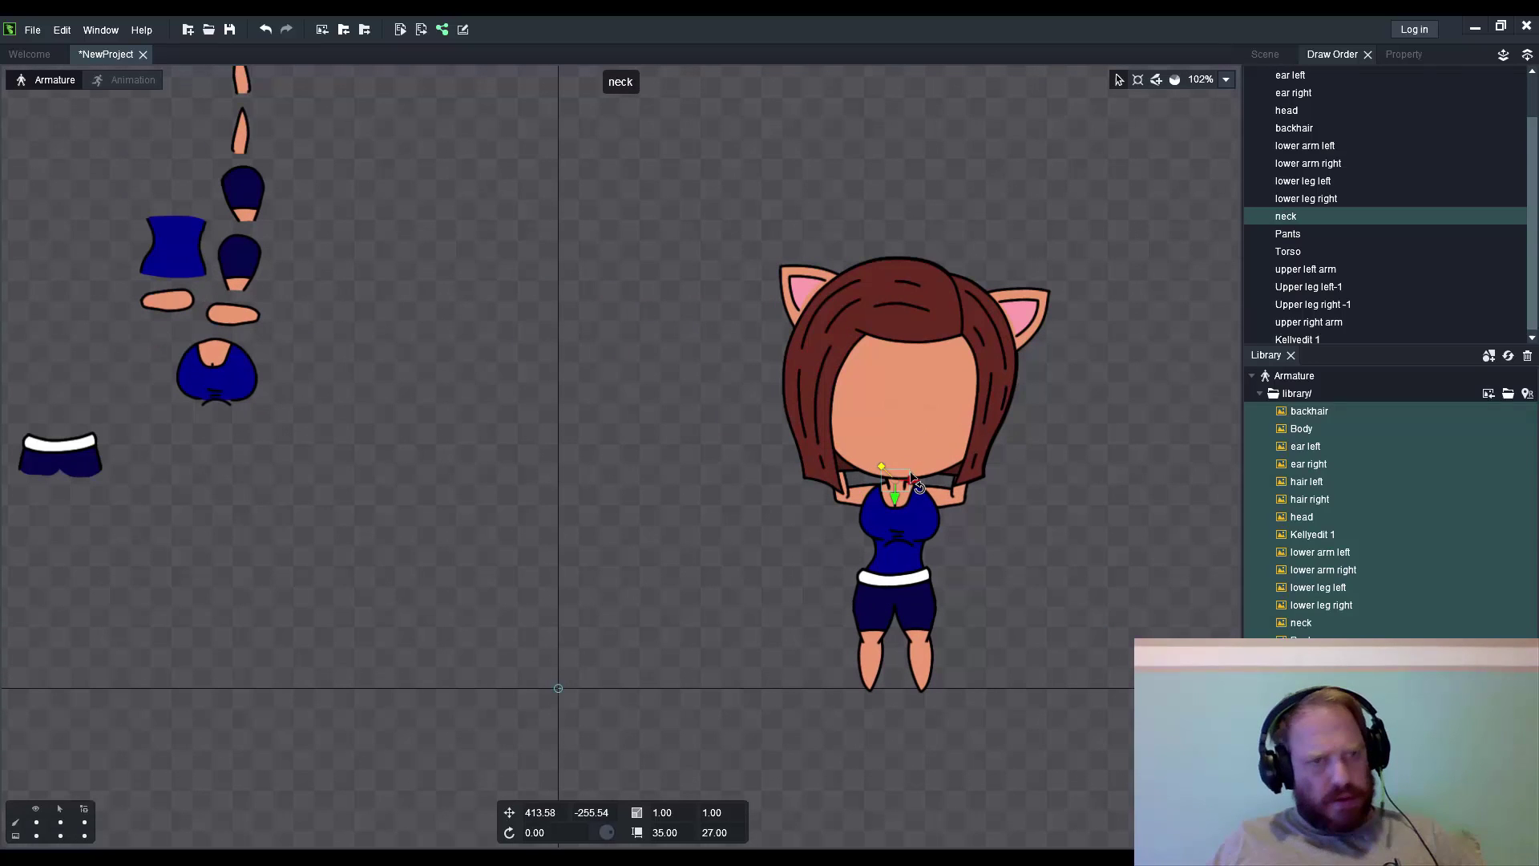
mouse_move(218, 374)
left_mouse_down()
mouse_move(896, 535)
mouse_move(888, 519)
left_mouse_up()
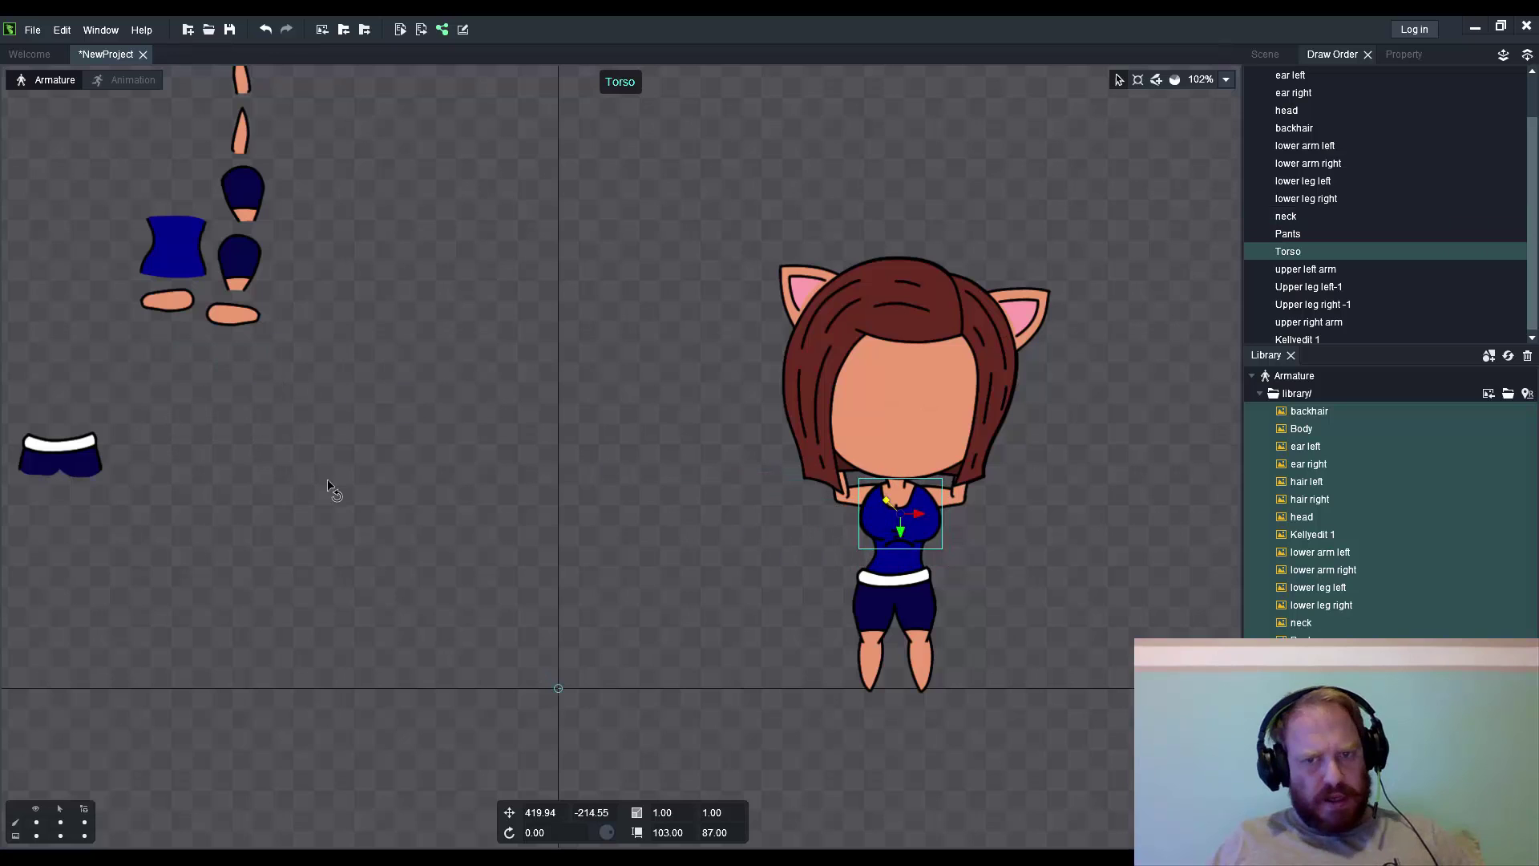
scroll(926, 541, "up", 3)
scroll(938, 541, "up", 1)
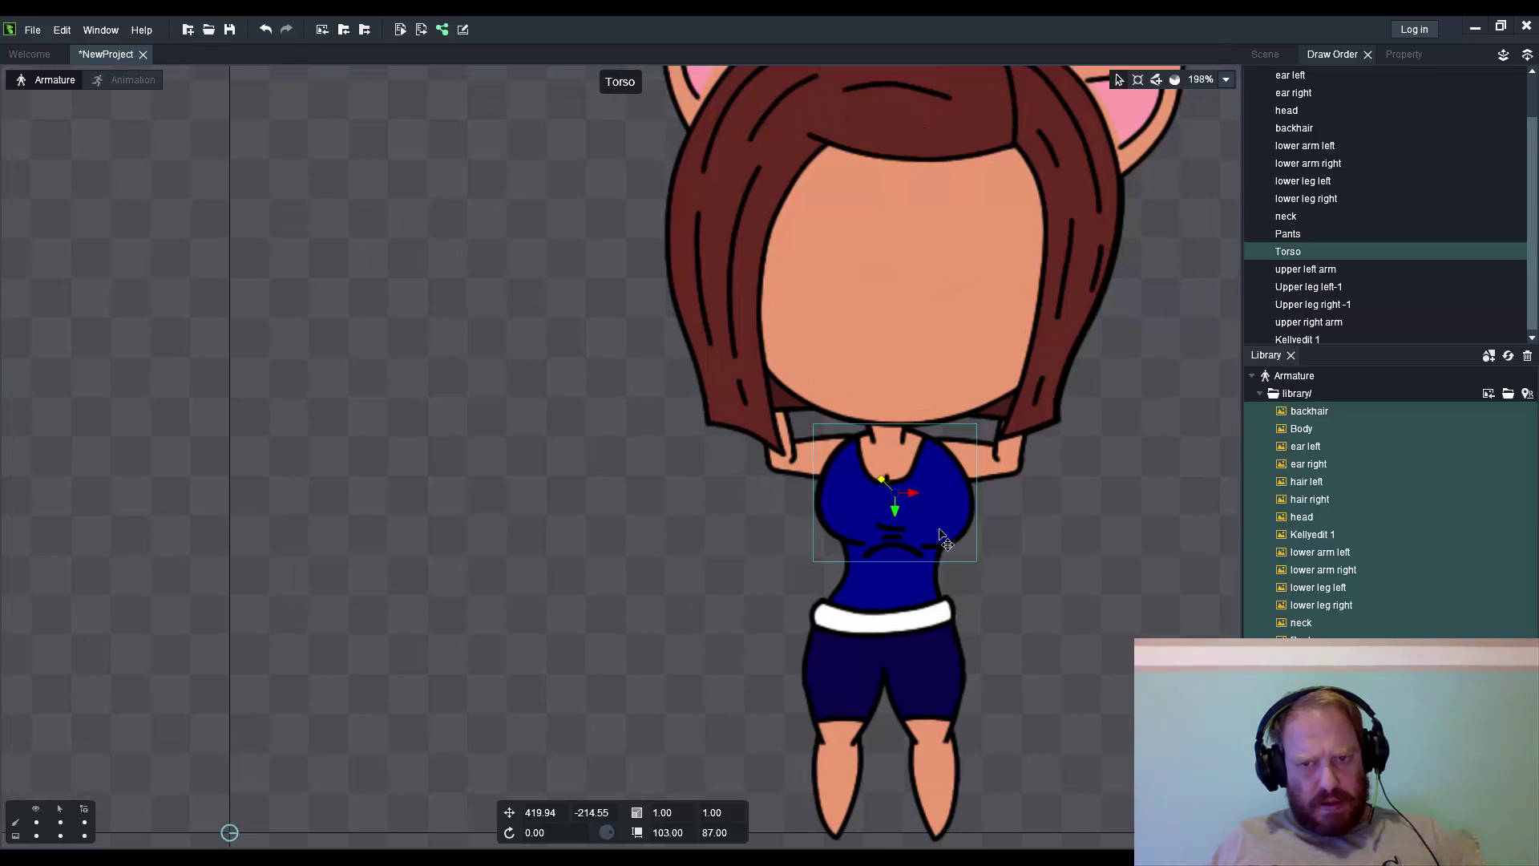
scroll(942, 538, "down", 4)
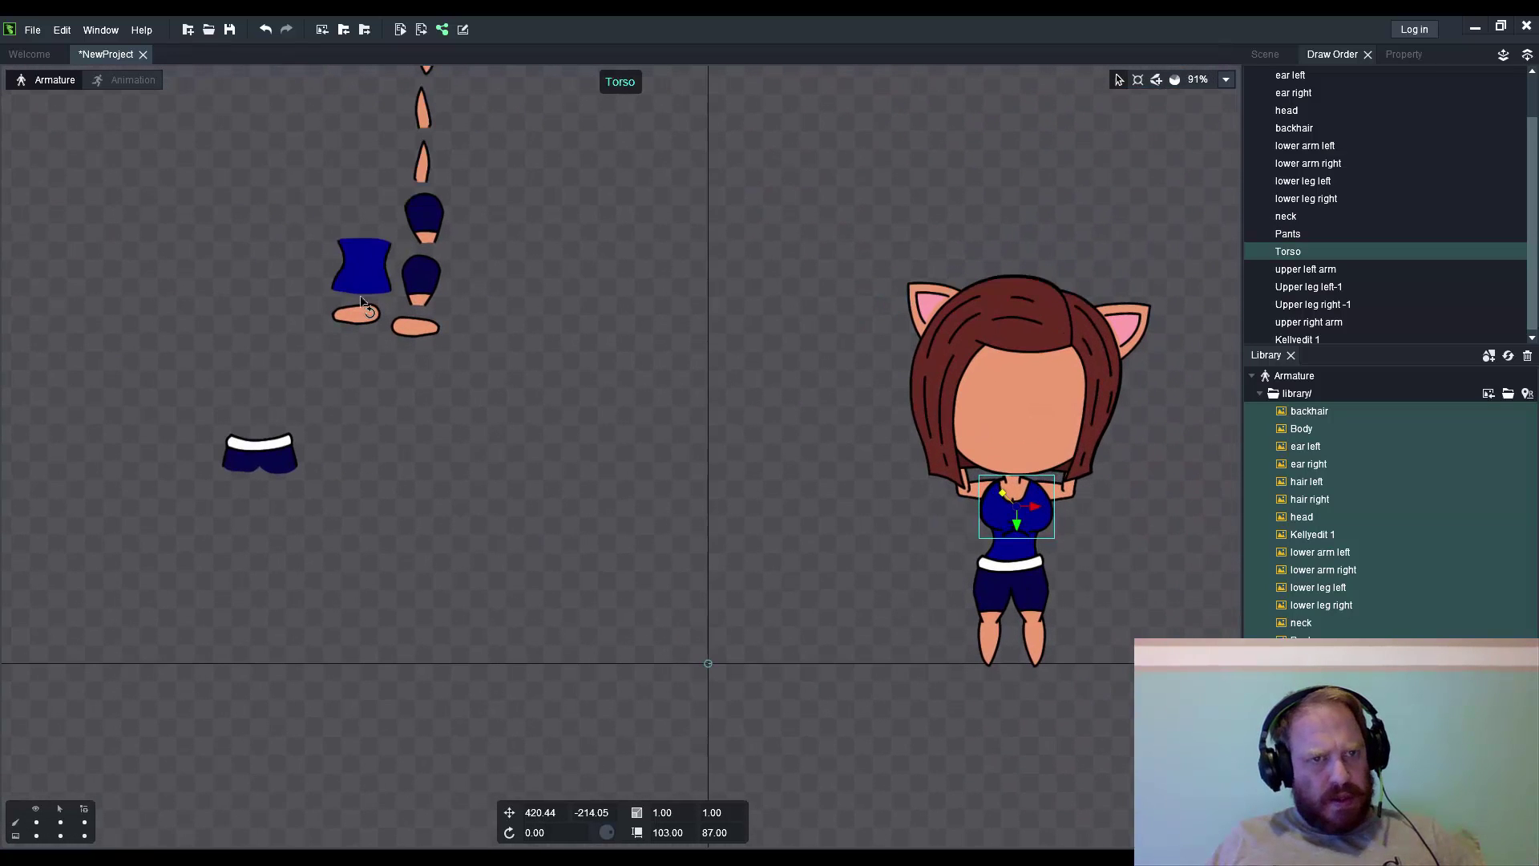
left_click(361, 271)
mouse_move(380, 249)
left_mouse_down()
mouse_move(1042, 524)
mouse_move(1019, 521)
left_mouse_up()
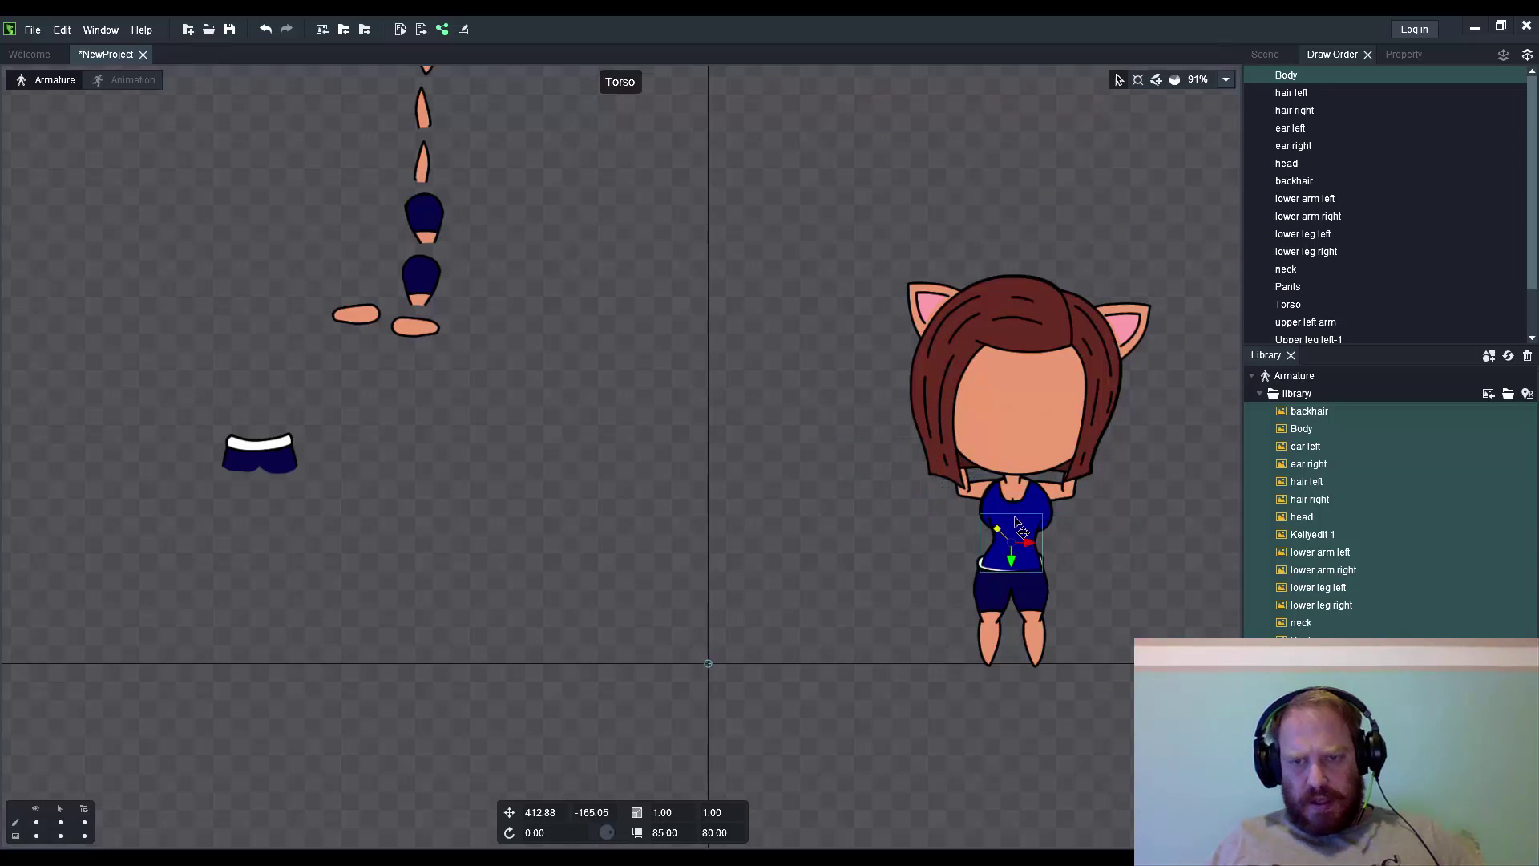
scroll(1017, 524, "up", 1)
scroll(1046, 530, "up", 2)
scroll(1083, 557, "up", 2)
scroll(915, 511, "up", 1)
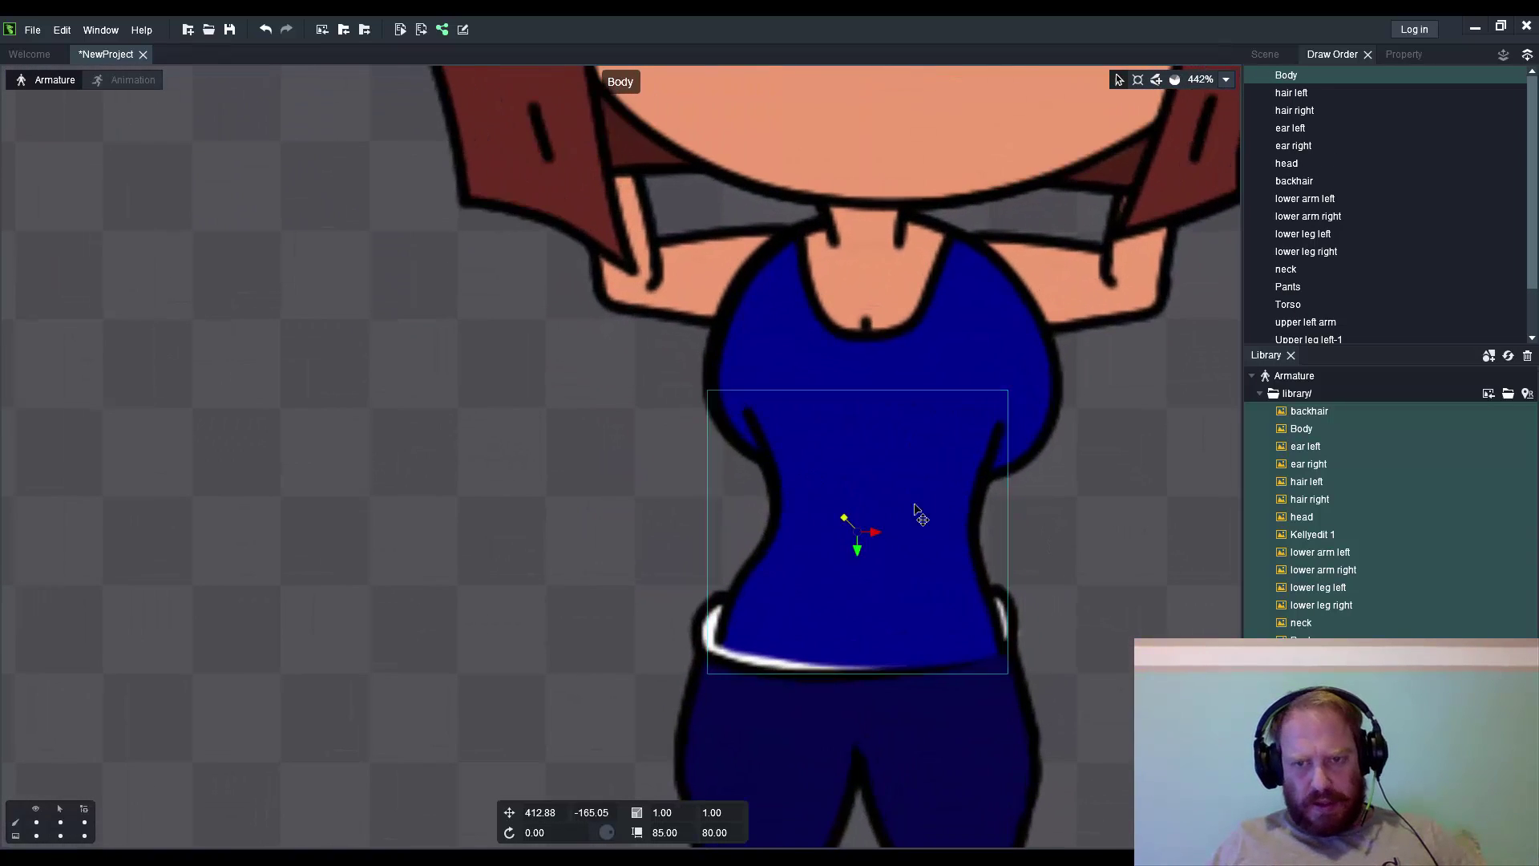
- Nudge Body slightly down and move it beneath Torso in draw order
left_click_drag(915, 511, 928, 533)
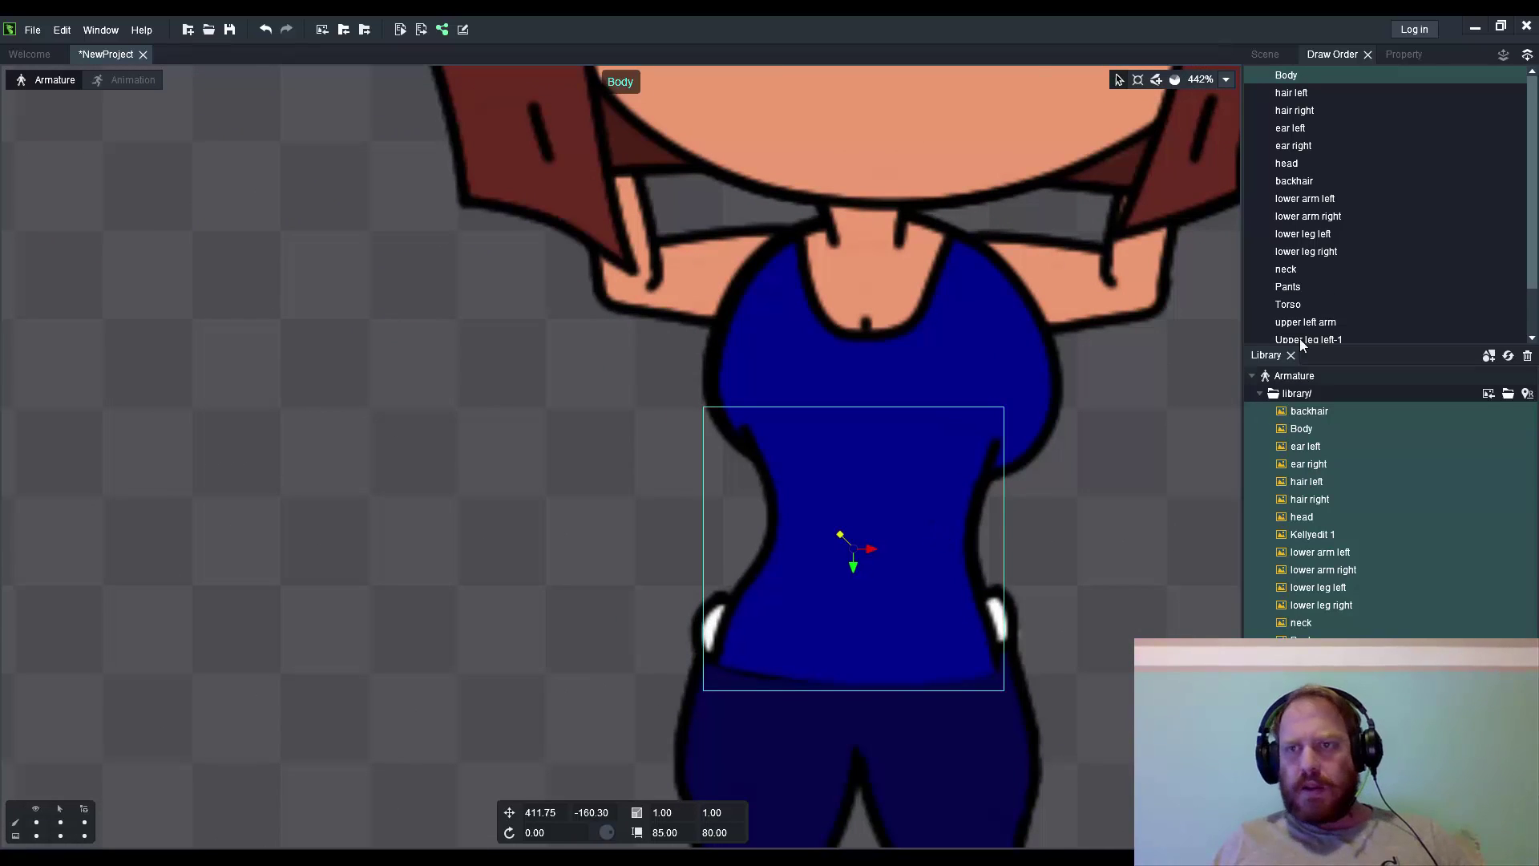
left_click_drag(1297, 73, 1313, 201)
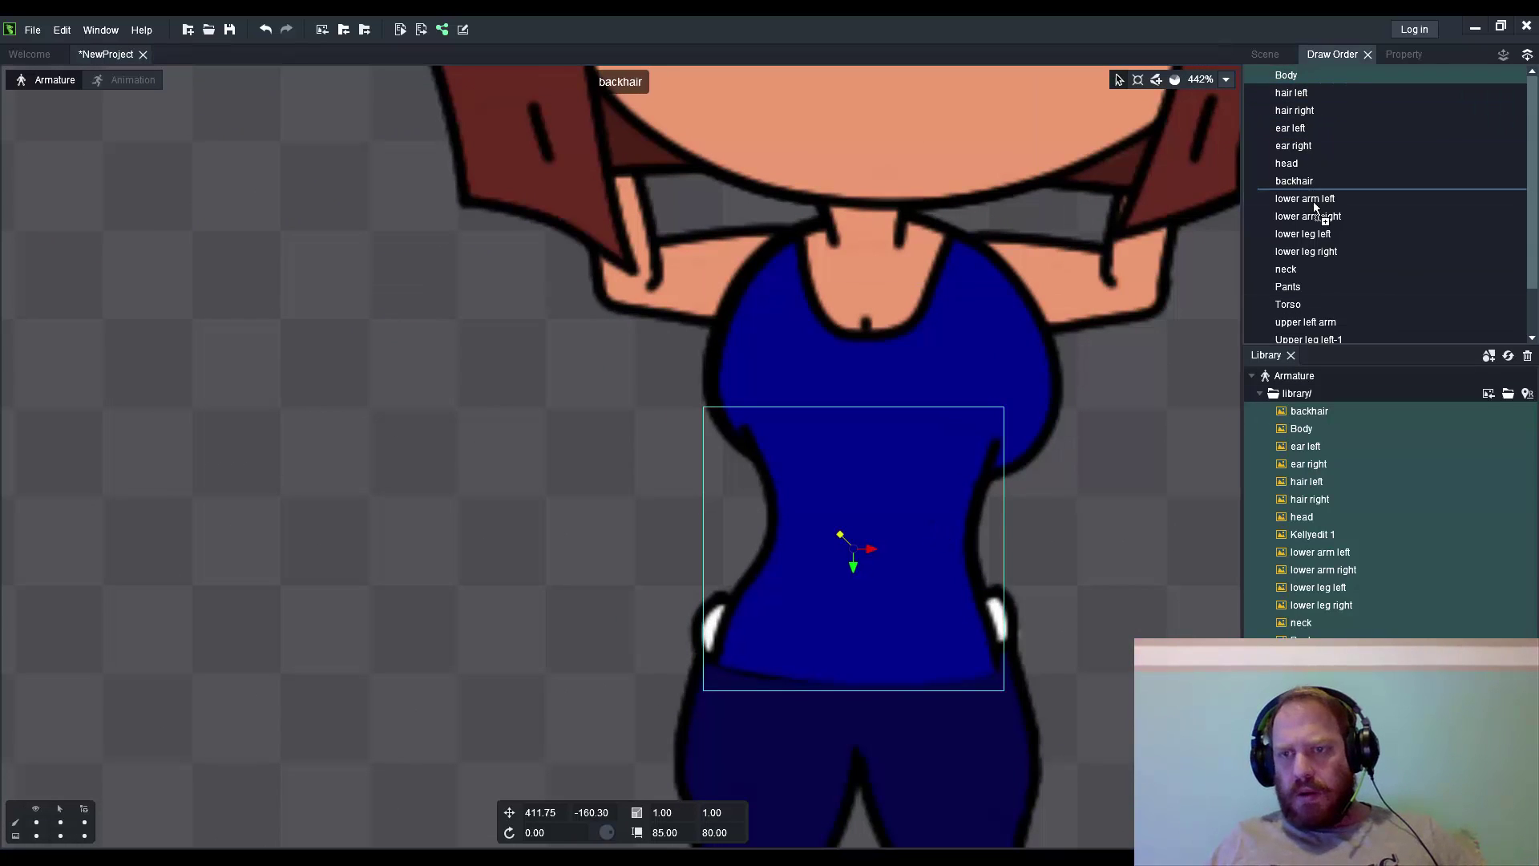
left_click_drag(1324, 297, 1325, 296)
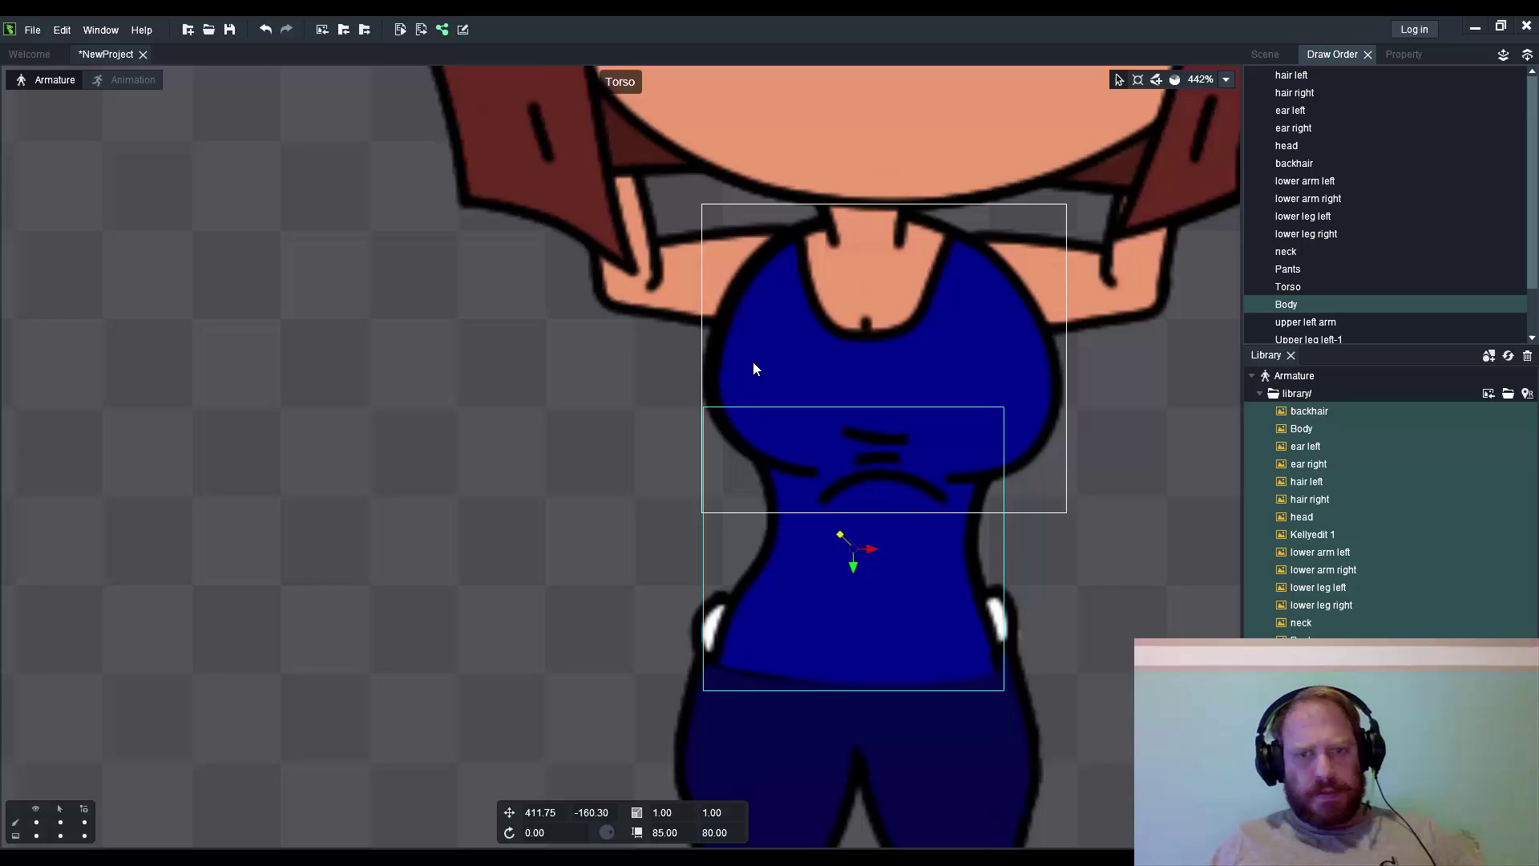
scroll(752, 364, "down", 2)
scroll(730, 382, "down", 2)
scroll(356, 395, "down", 1)
scroll(311, 387, "down", 2)
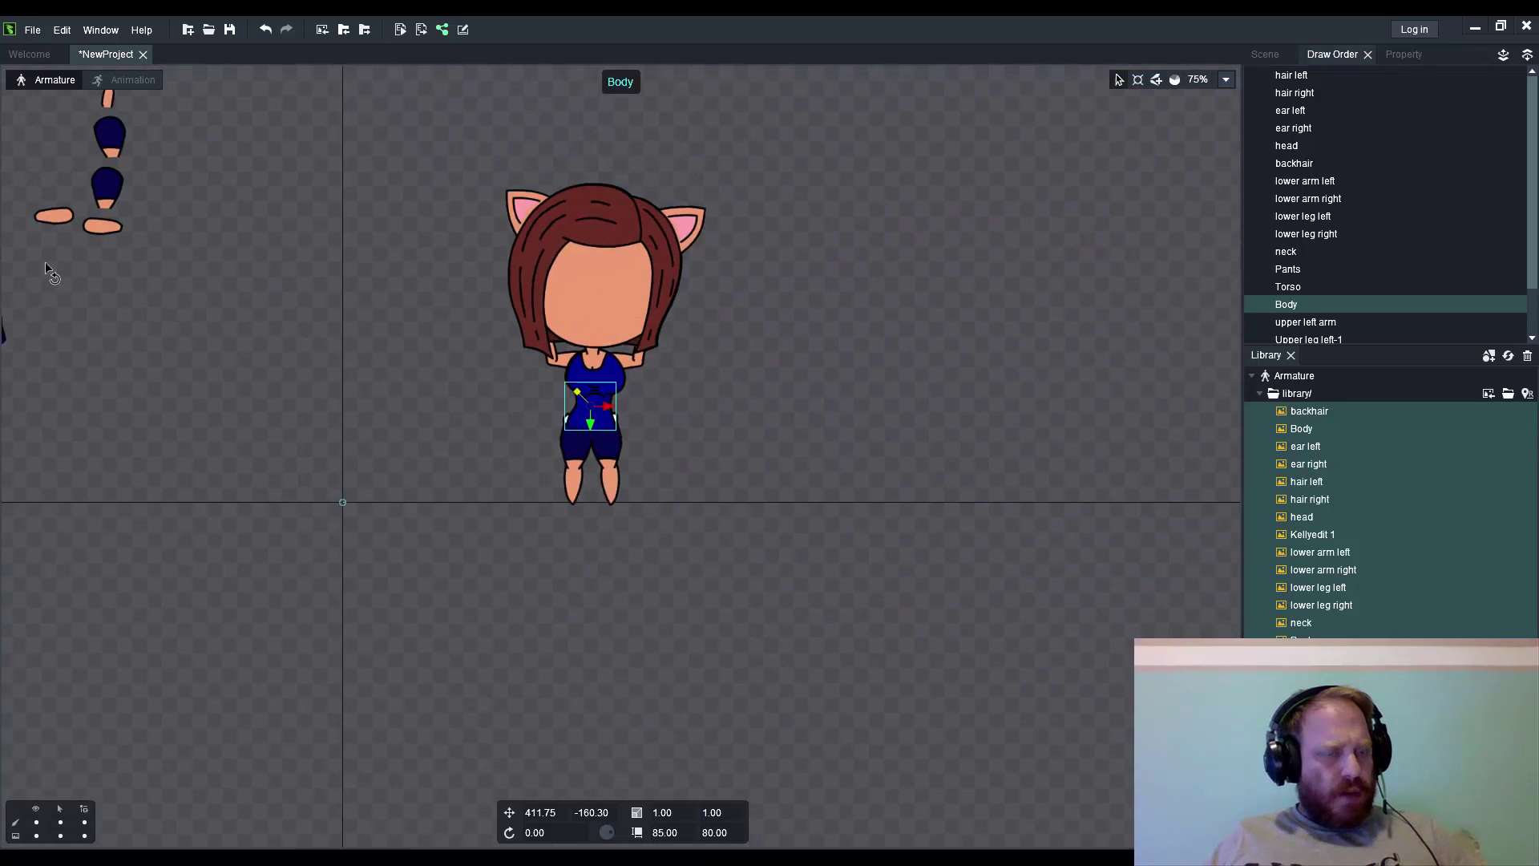
scroll(343, 357, "down", 1)
- Drag the loose Pants sprite onto the character's hips
left_click(85, 339)
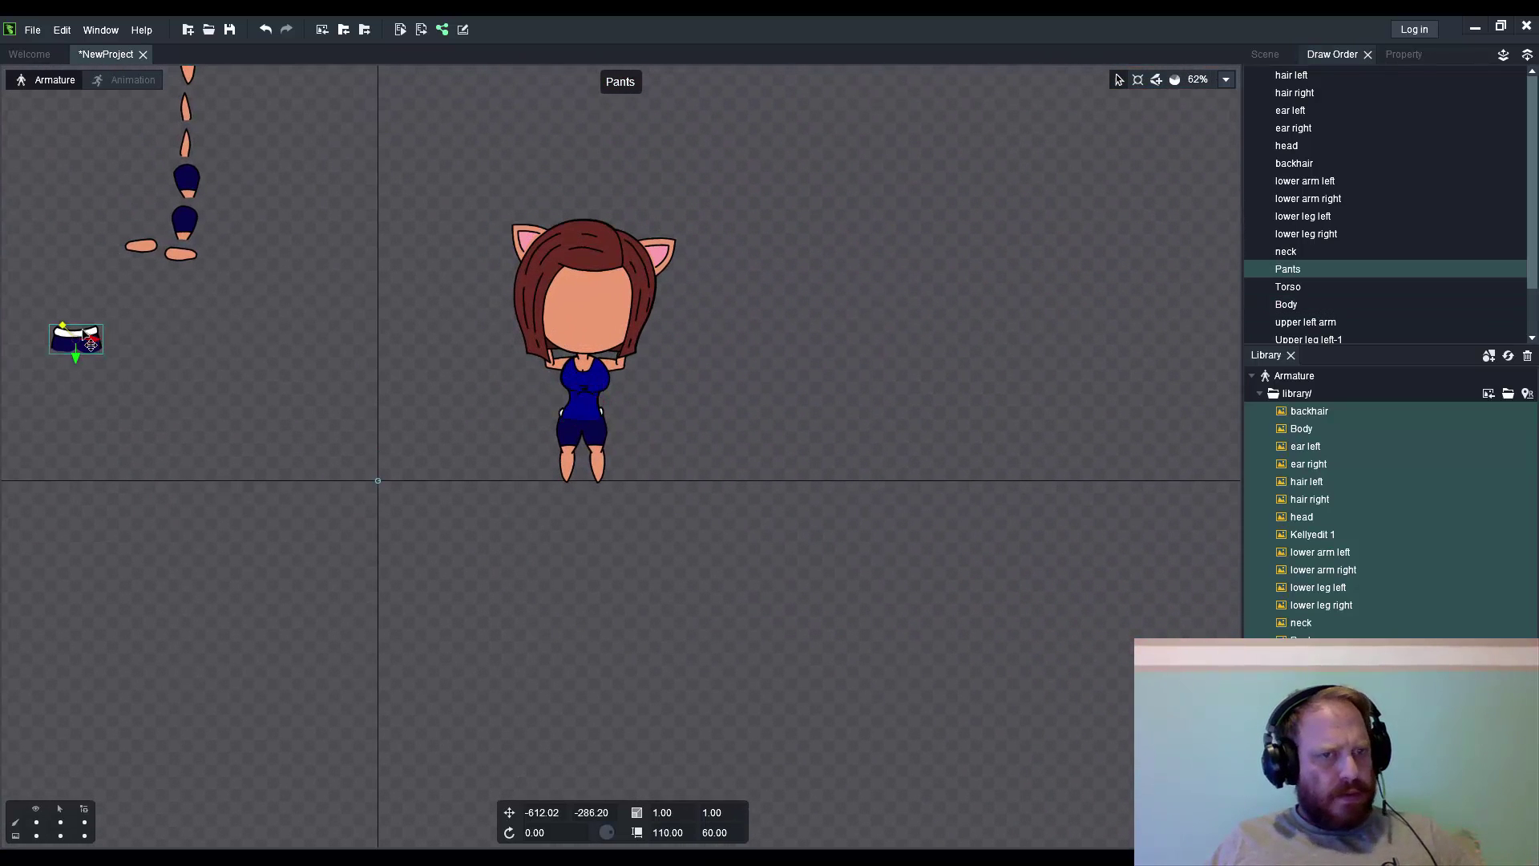
left_click_drag(91, 345, 658, 424)
scroll(589, 427, "up", 2)
scroll(680, 422, "up", 1)
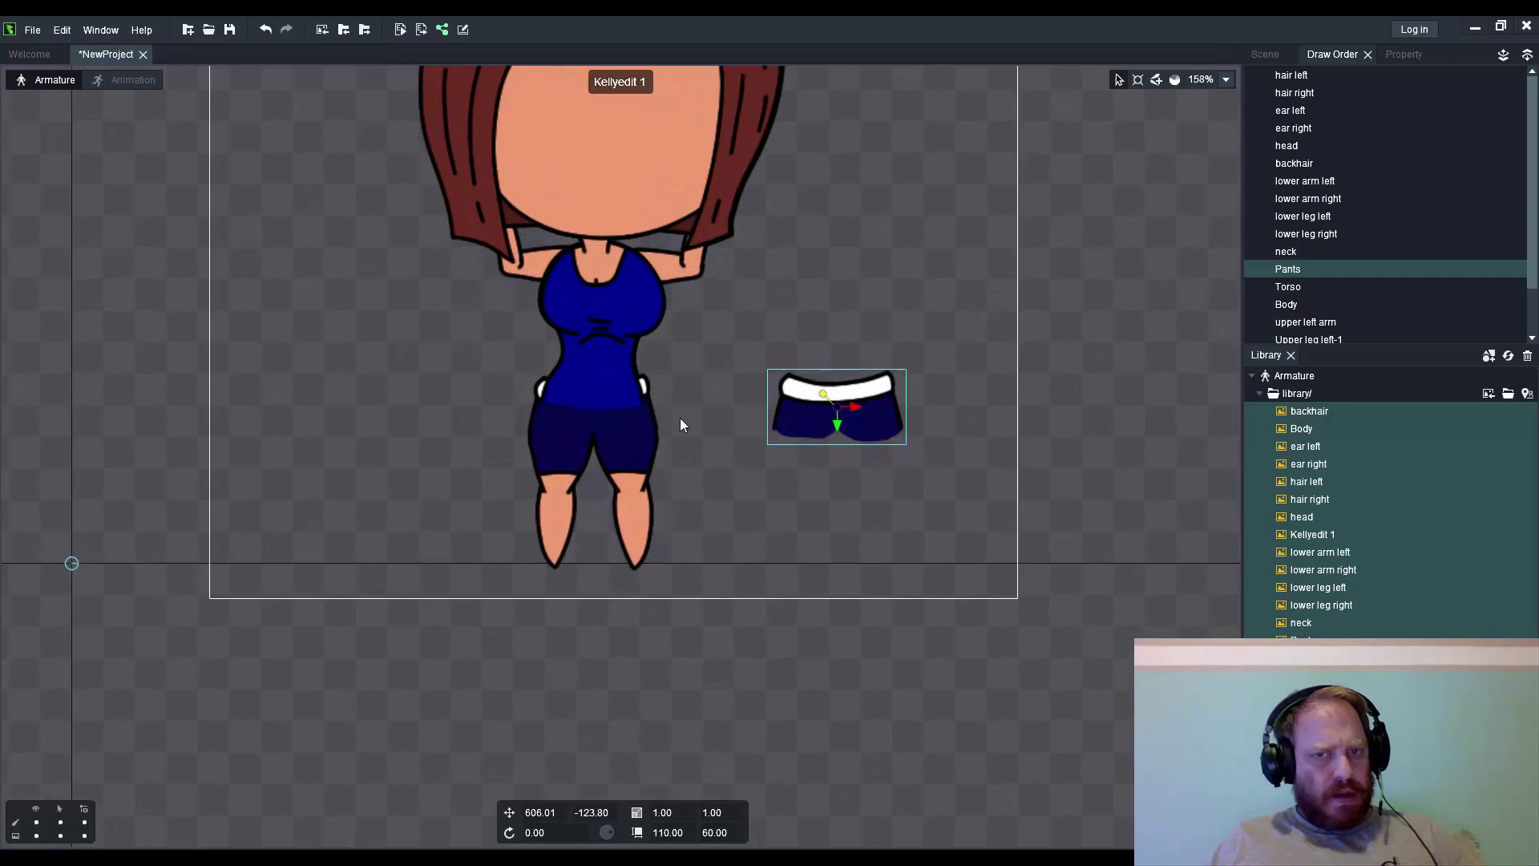
scroll(680, 423, "up", 1)
left_click_drag(877, 394, 533, 382)
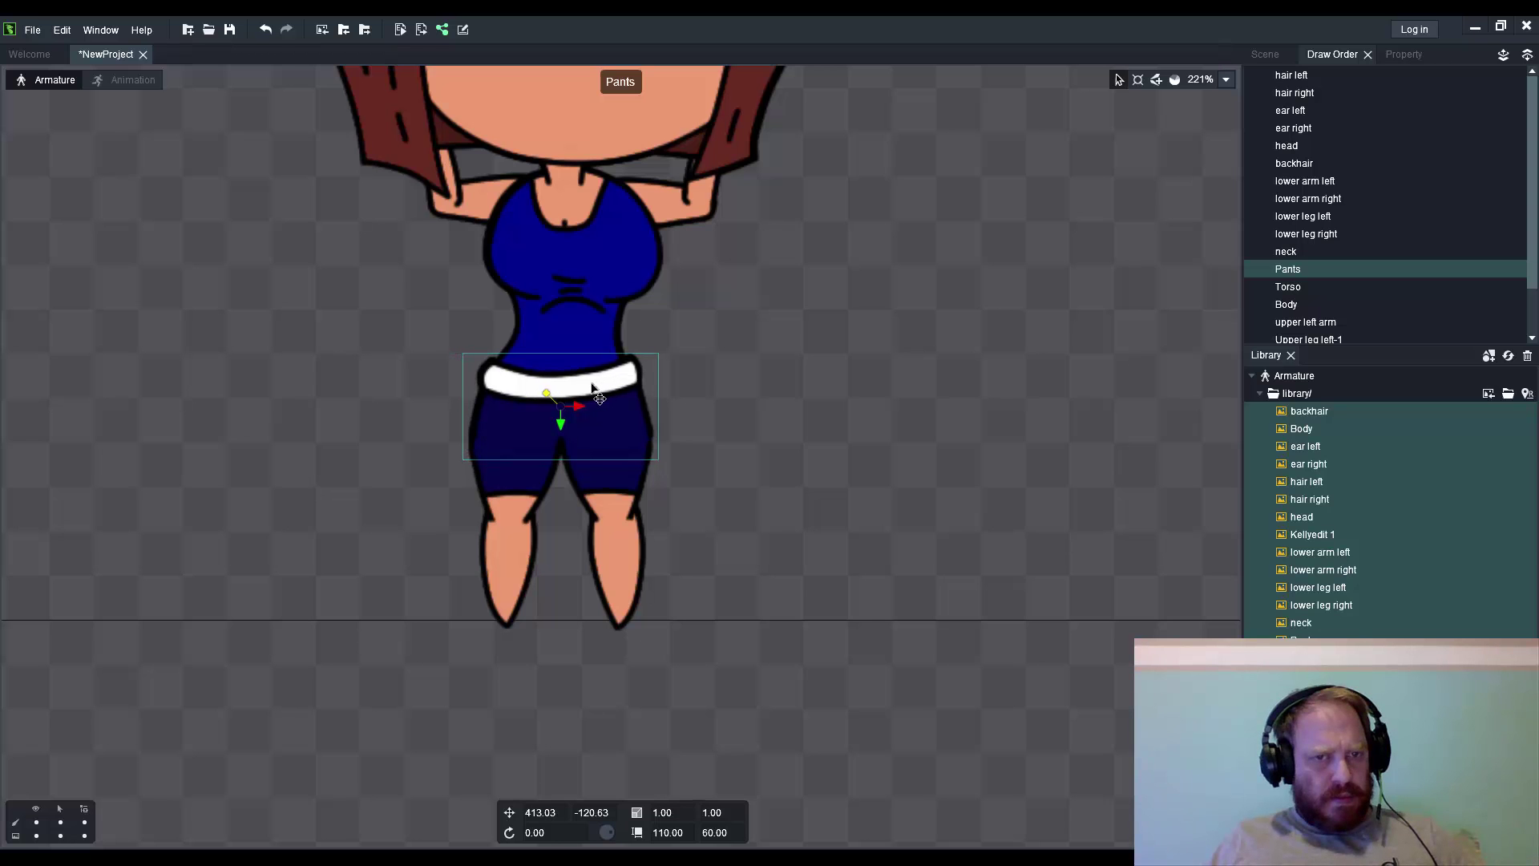
scroll(871, 383, "down", 3)
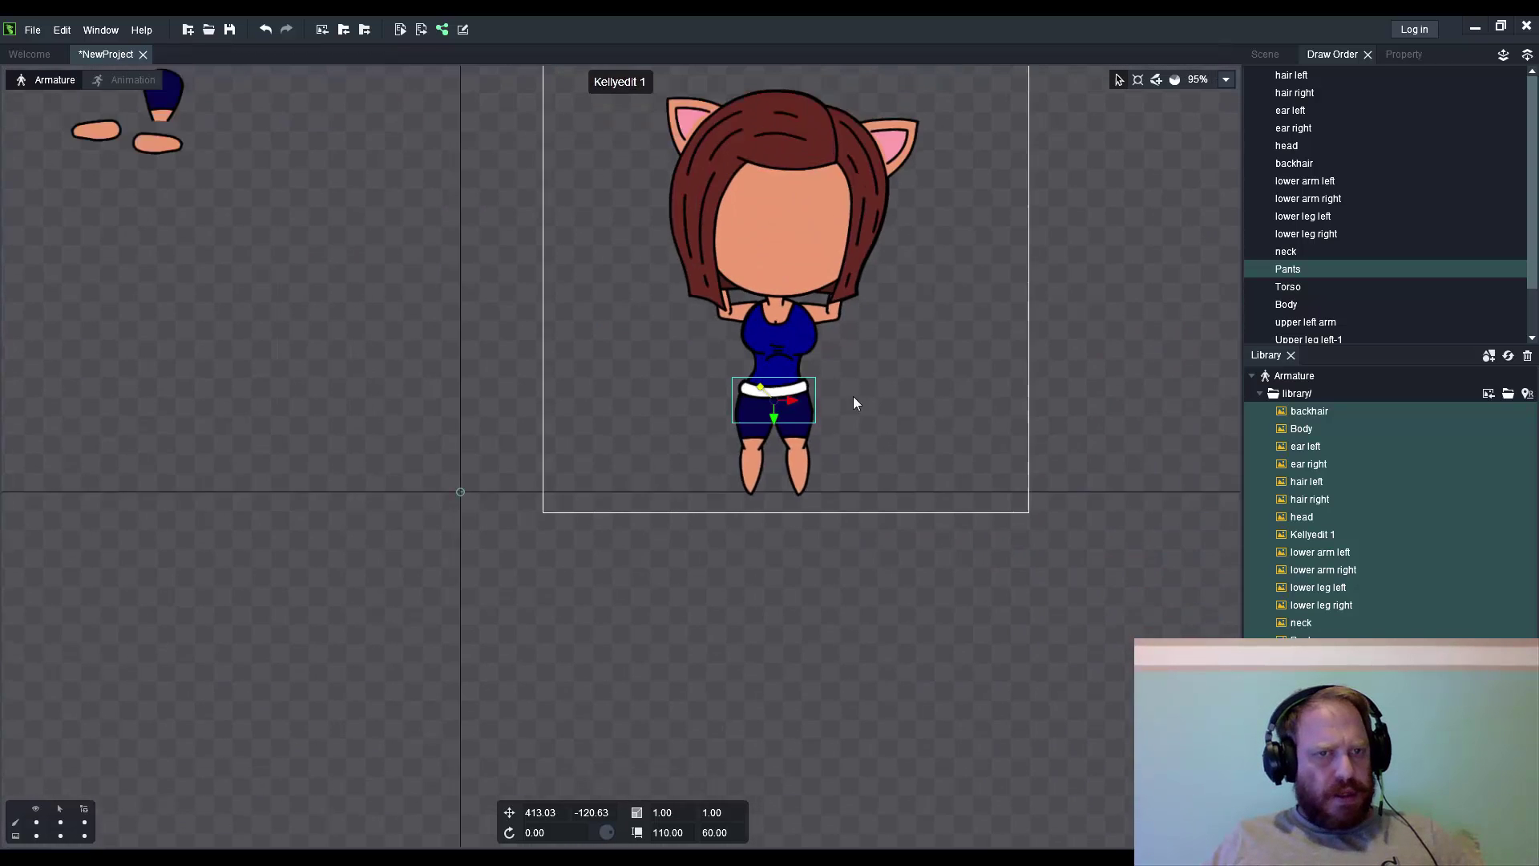
scroll(853, 396, "down", 1)
left_click(446, 246)
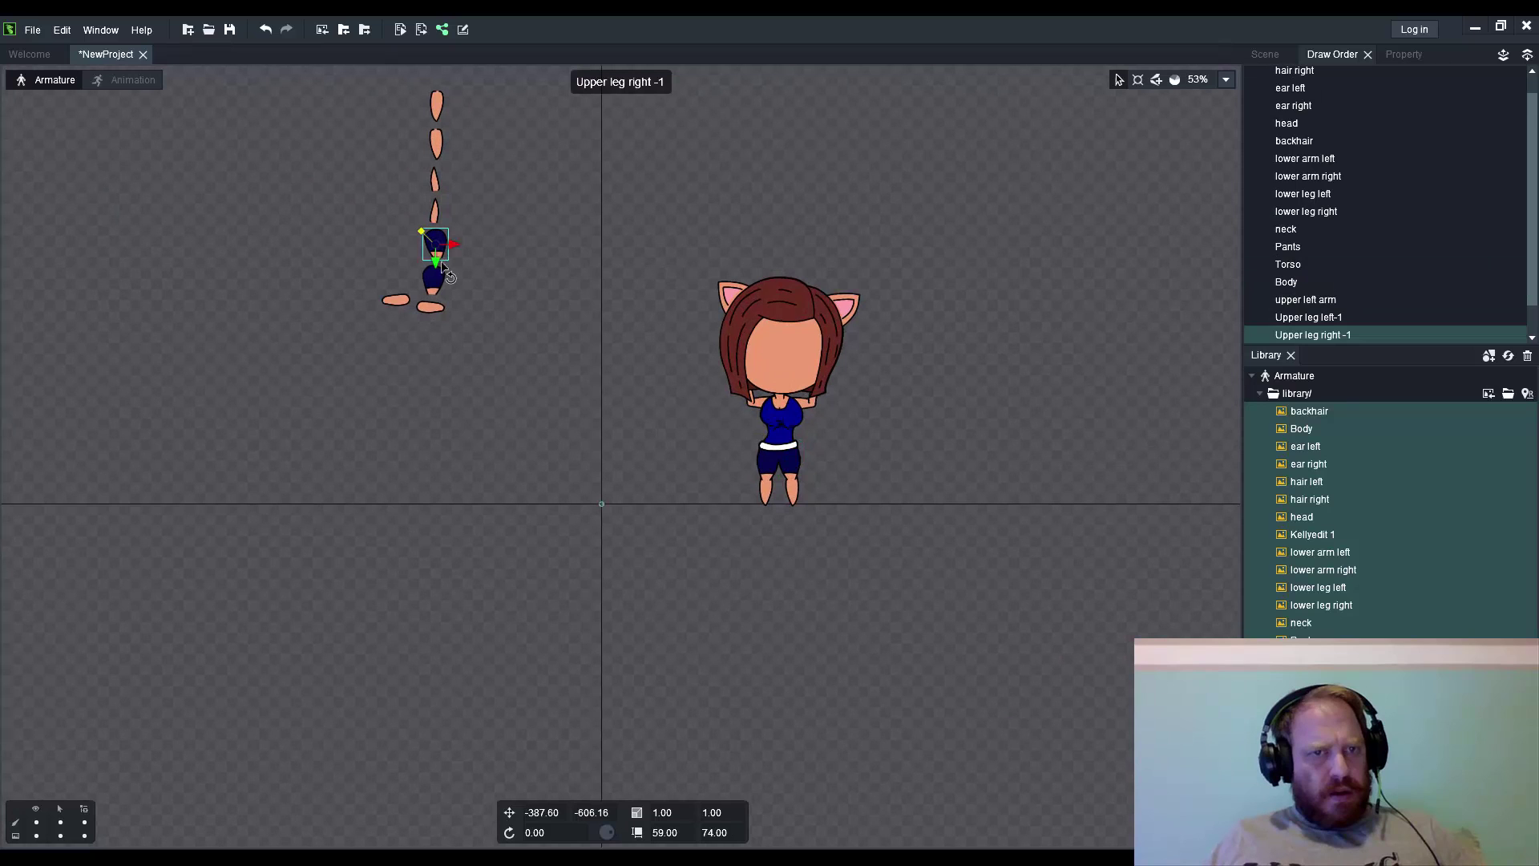
- Gather the loose limbs and attach both upper and lower legs below the shorts
left_click_drag(508, 85, 334, 398)
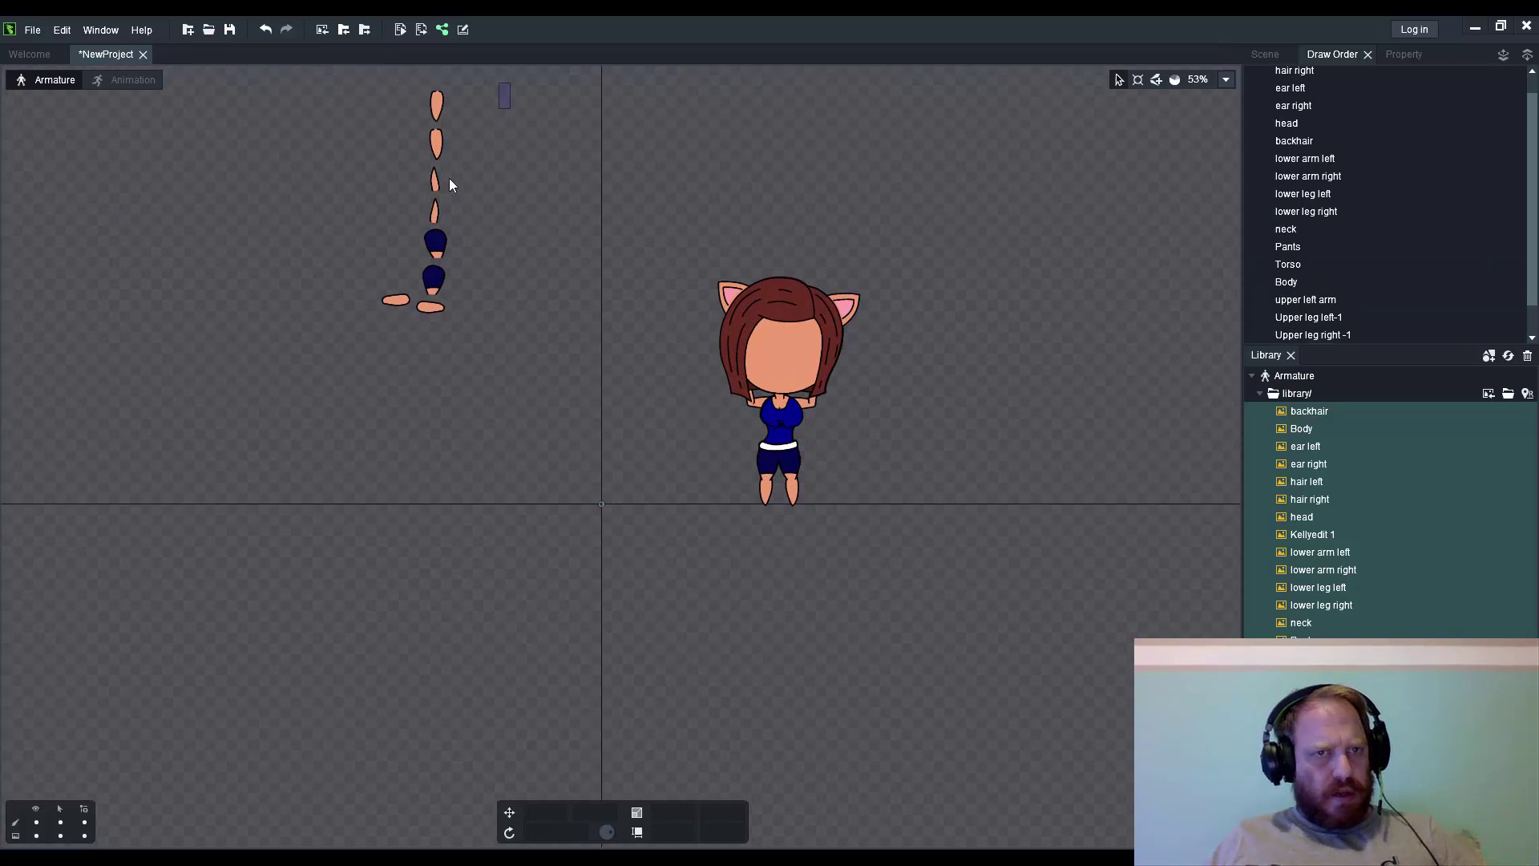
left_click_drag(446, 111, 651, 331)
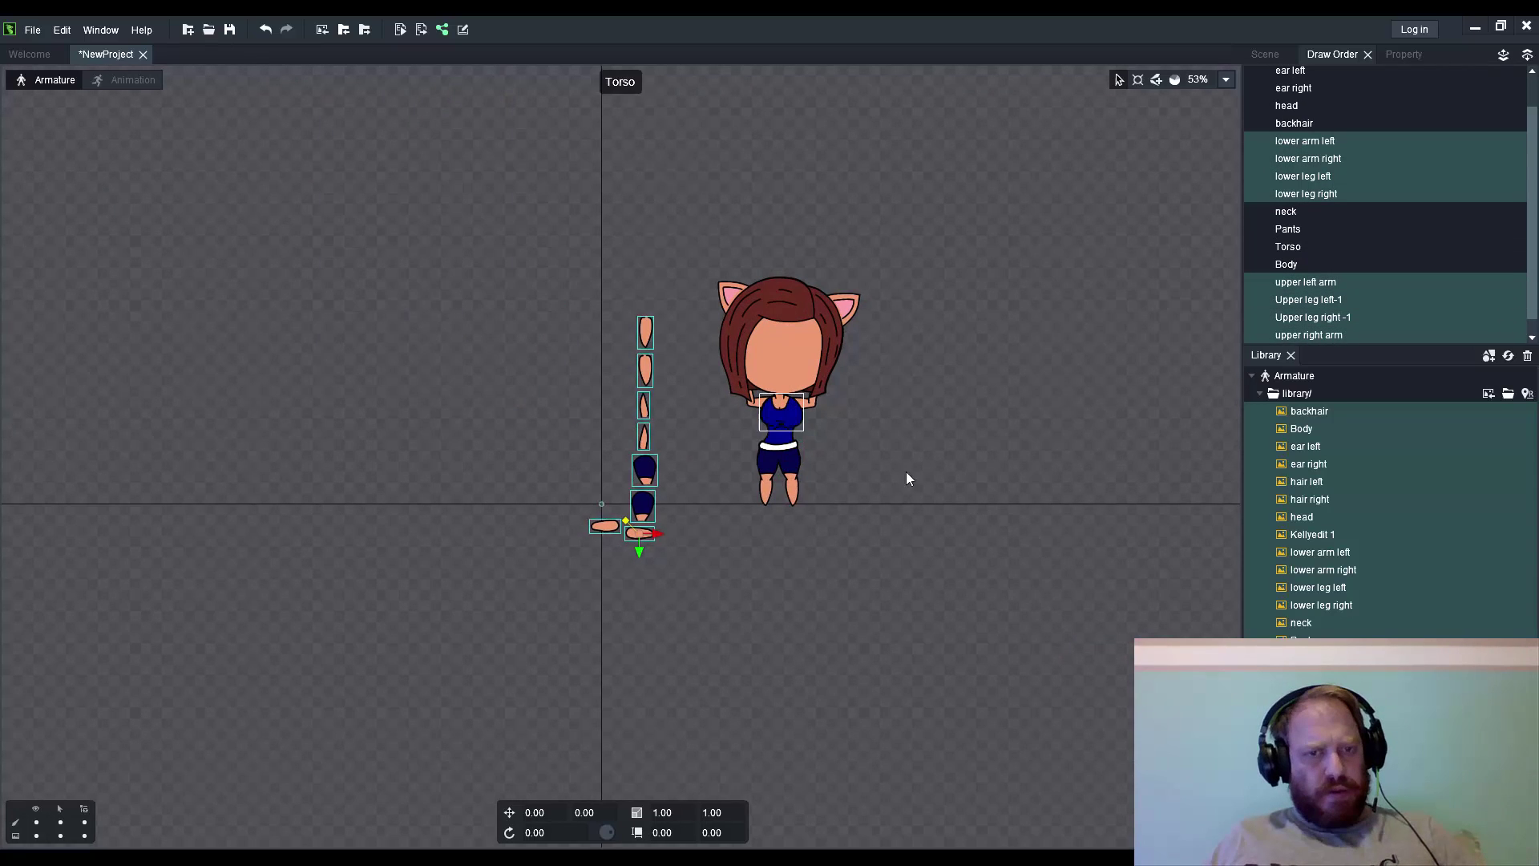
scroll(658, 474, "up", 4)
left_click(437, 463)
mouse_move(436, 462)
left_mouse_down()
mouse_move(759, 491)
mouse_move(789, 454)
left_mouse_up()
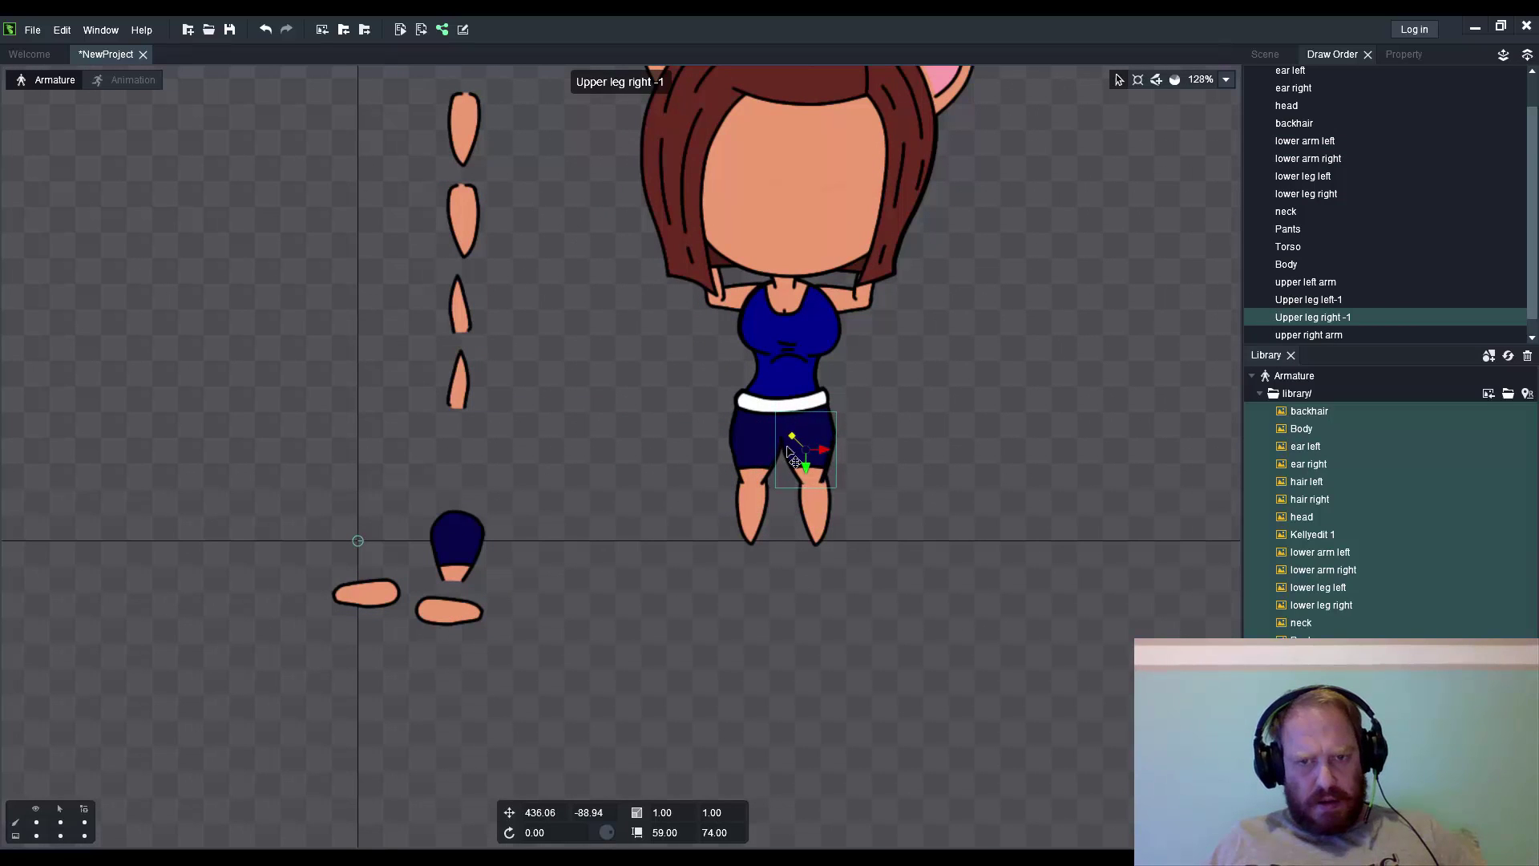
left_click_drag(478, 553, 770, 451)
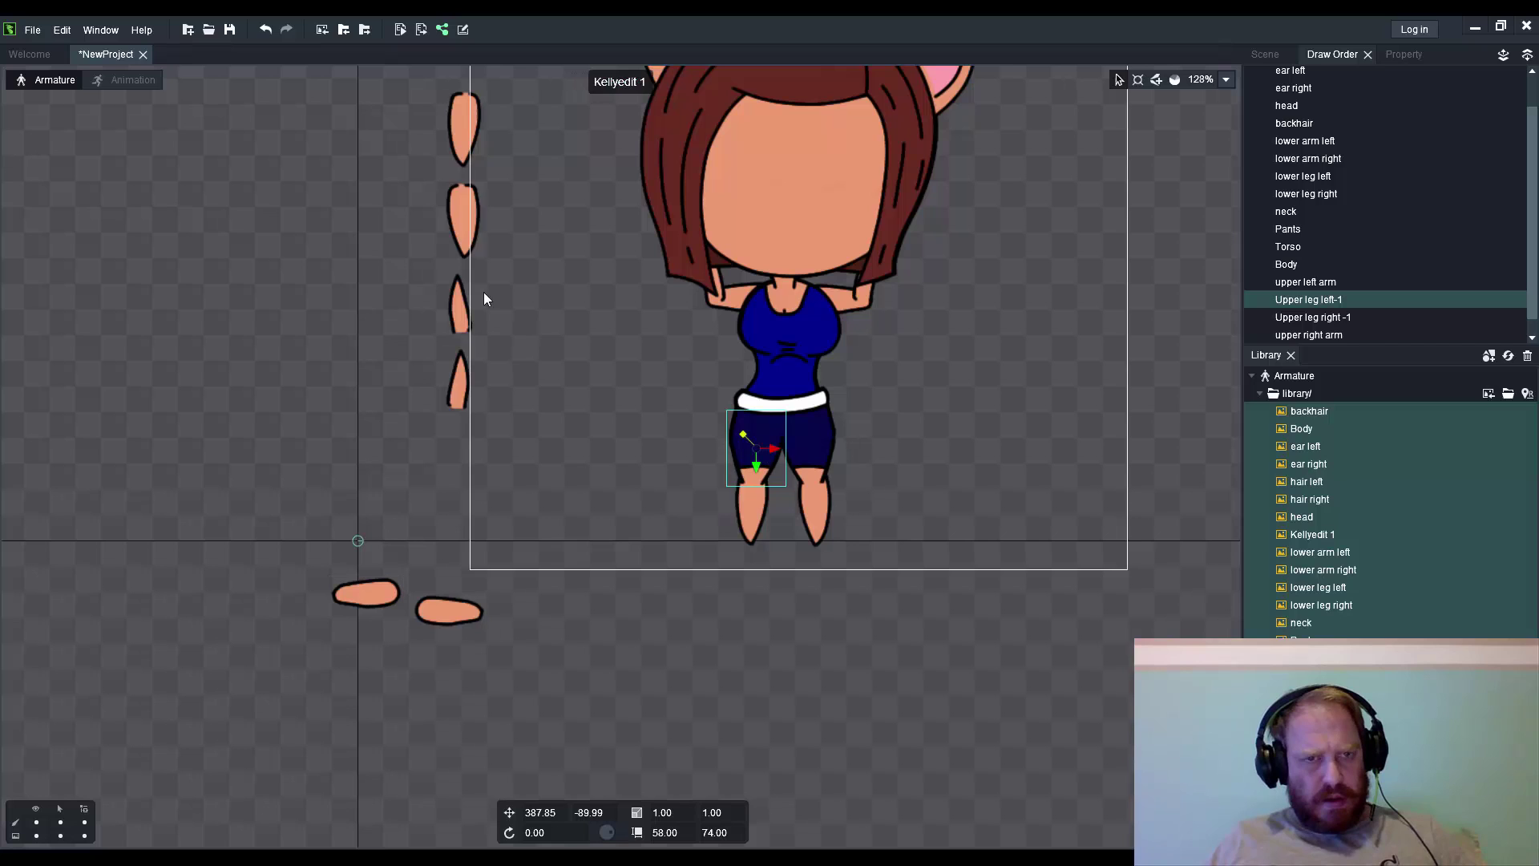
left_click_drag(461, 201, 812, 495)
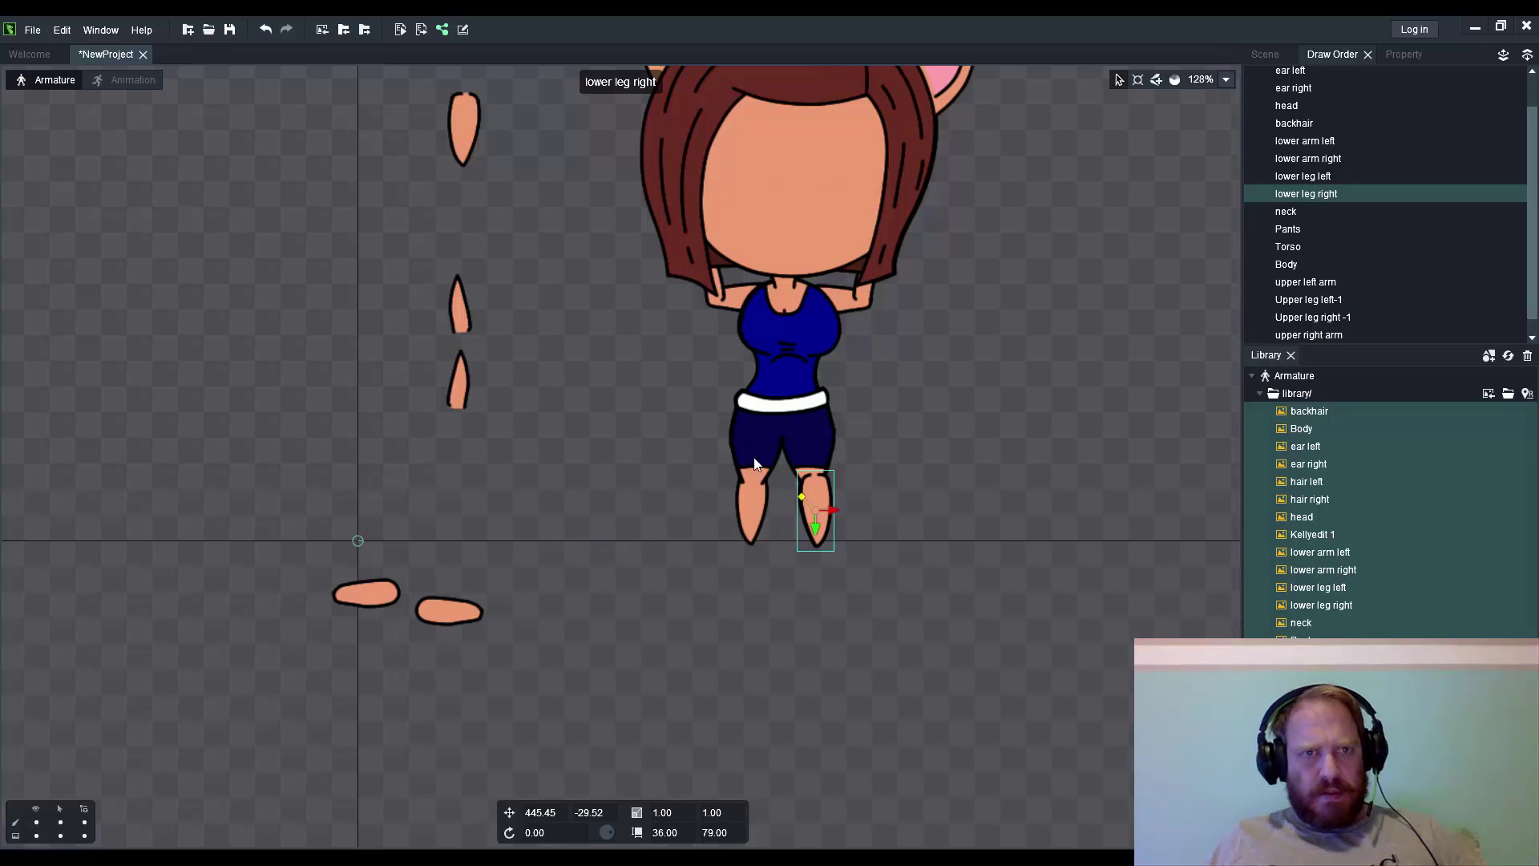
left_click_drag(464, 131, 763, 530)
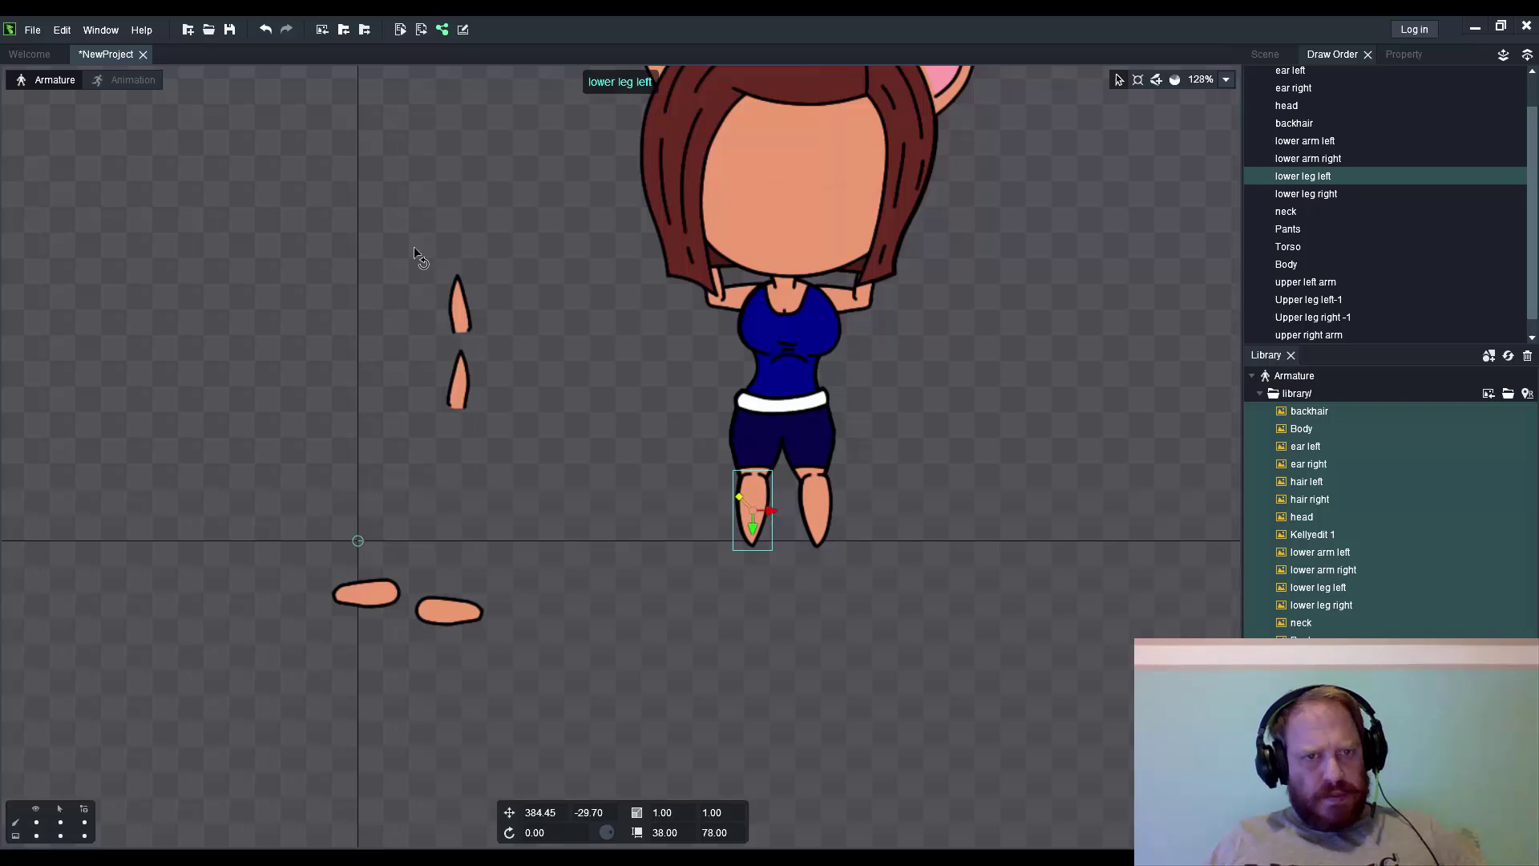
- Attach the left and right upper and lower arms at the shoulders
left_click_drag(455, 307, 466, 272)
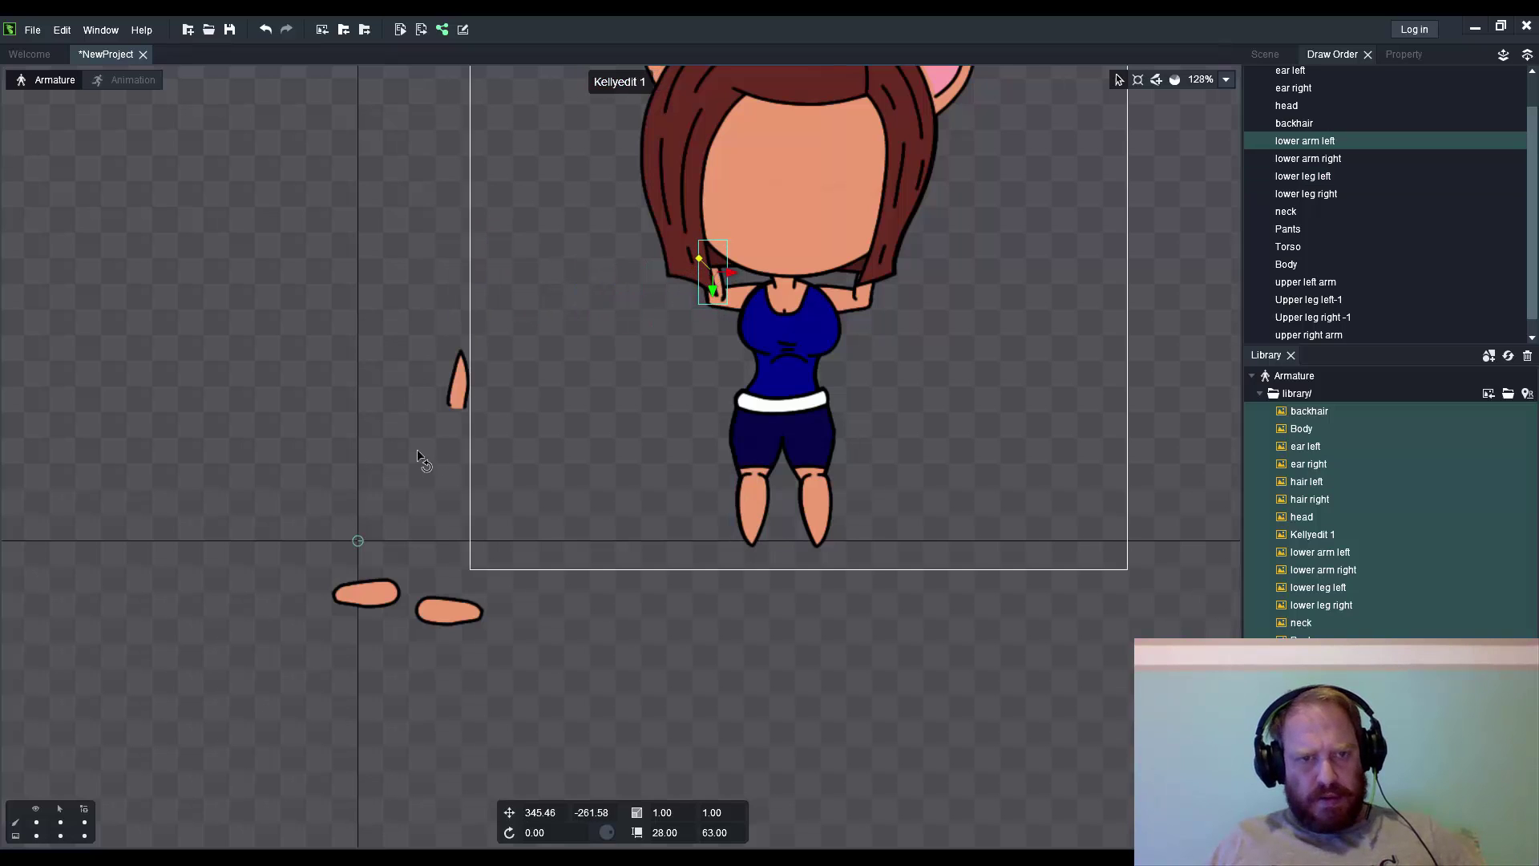
left_click_drag(455, 379, 764, 288)
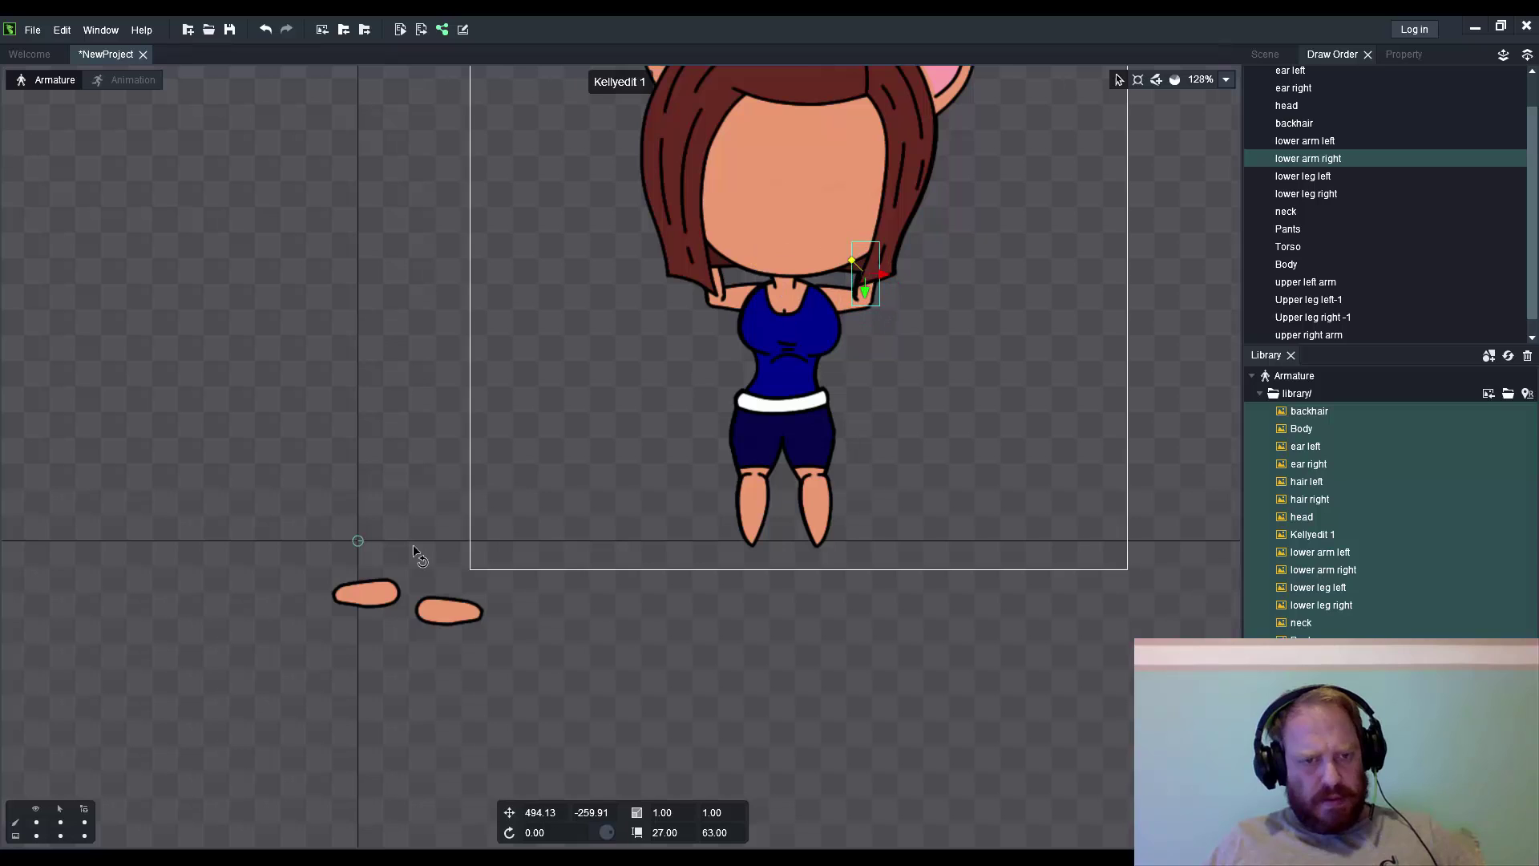
mouse_move(433, 605)
left_mouse_down()
mouse_move(446, 466)
mouse_move(475, 485)
mouse_move(705, 326)
mouse_move(809, 299)
left_mouse_up()
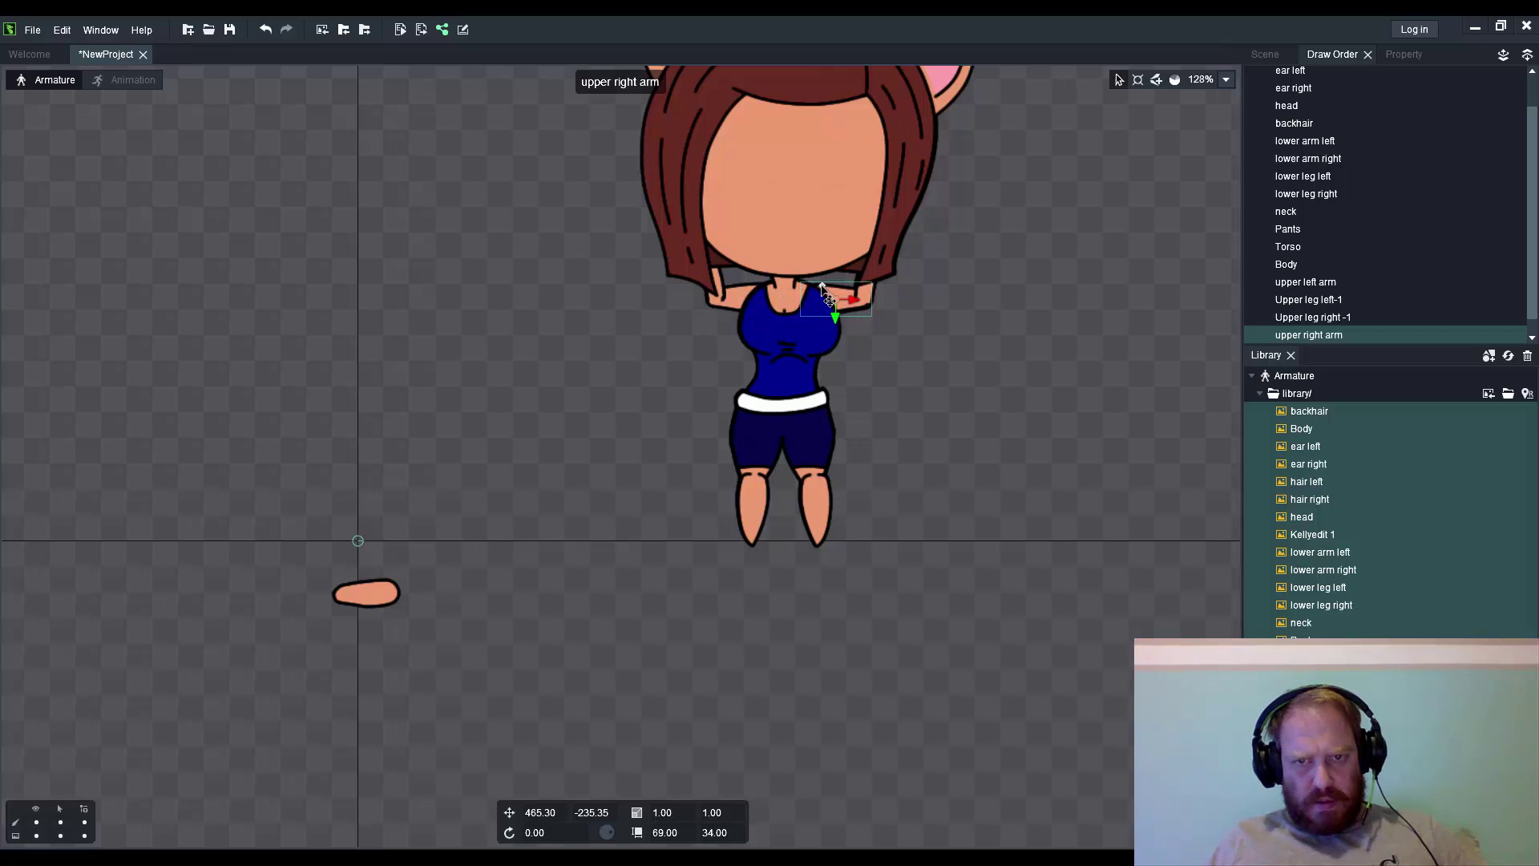
left_click_drag(365, 593, 762, 297)
scroll(1444, 270, "down", 1)
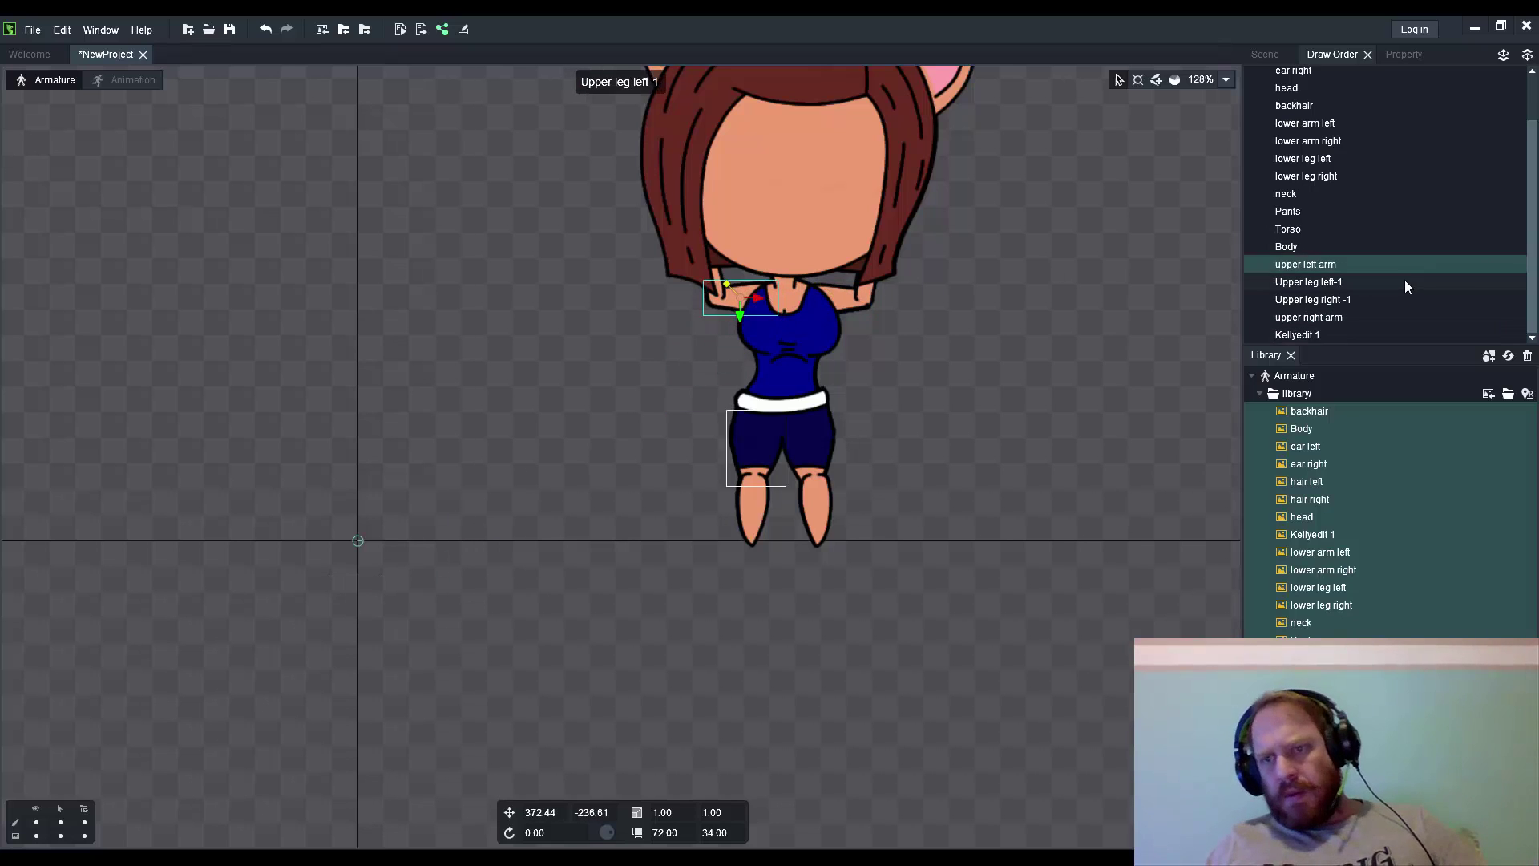
- Raise the lower arm layers and move Upper leg left-1 below Upper leg right -1
left_click(1335, 278)
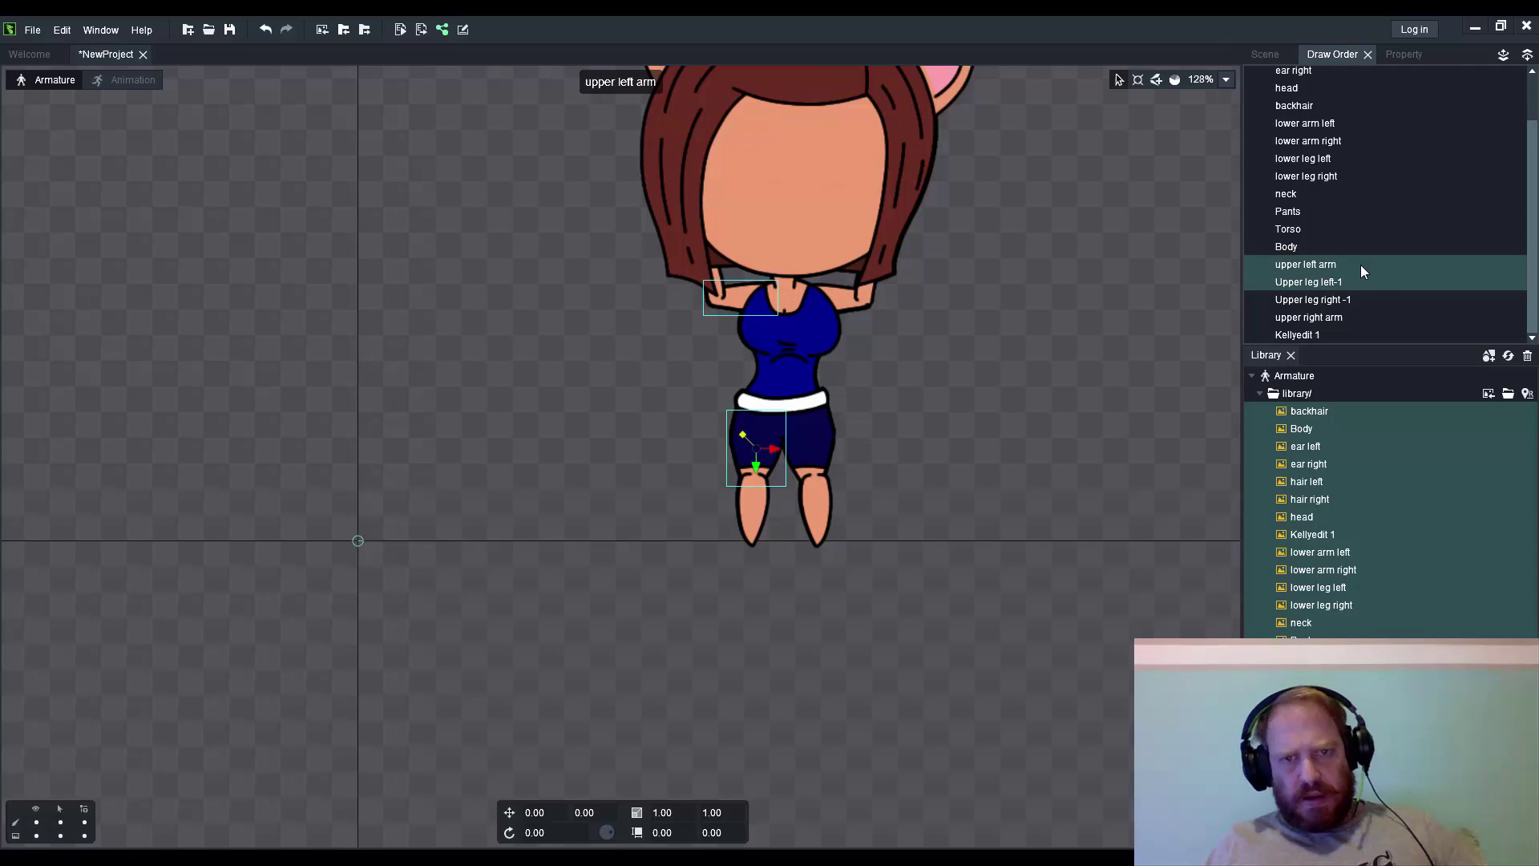
scroll(1359, 262, "up", 3)
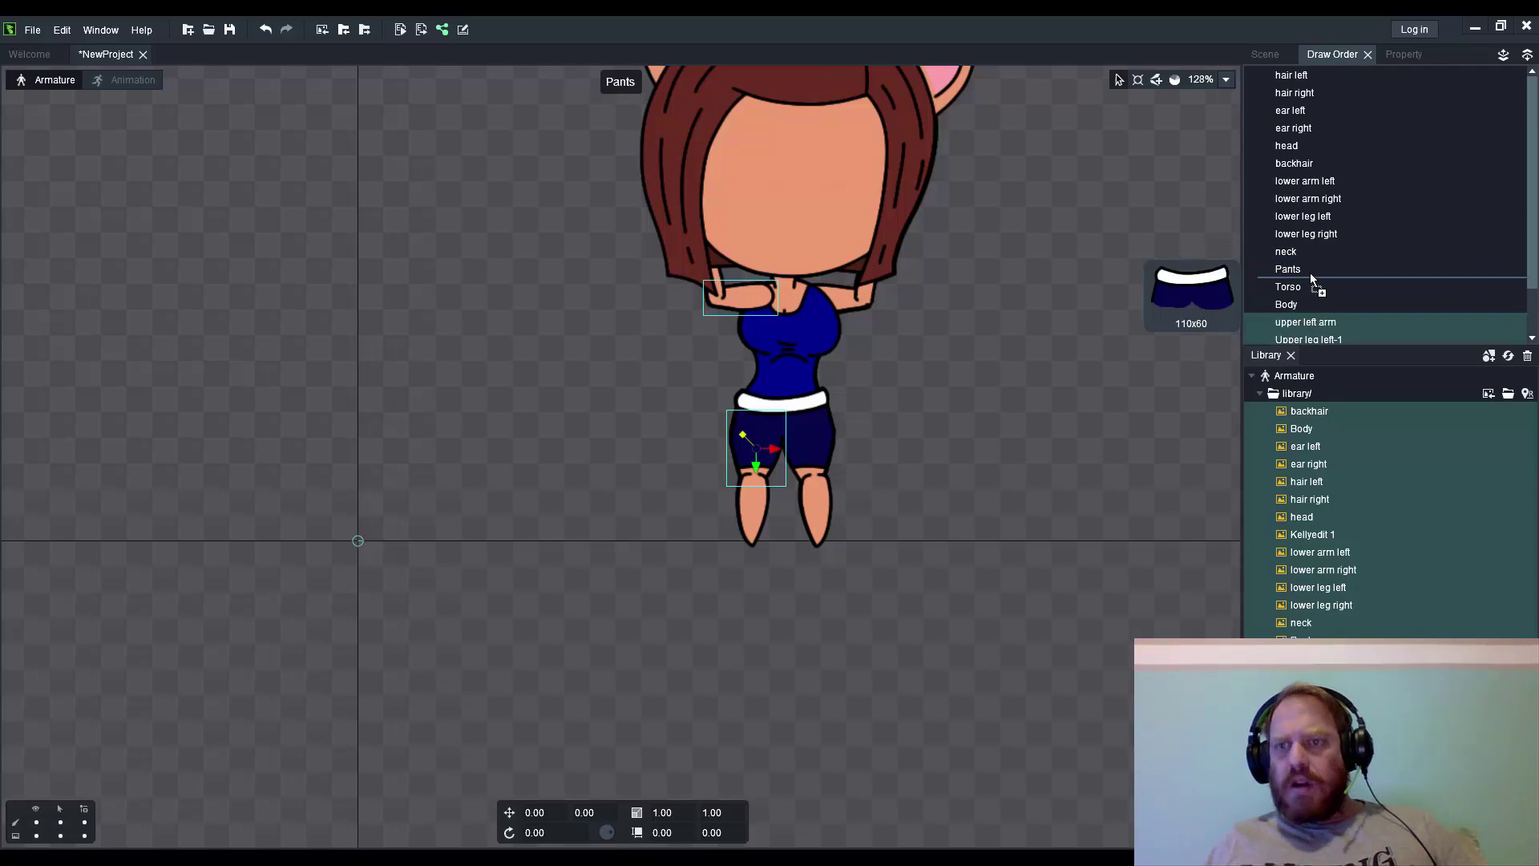
left_click_drag(1327, 260, 1334, 68)
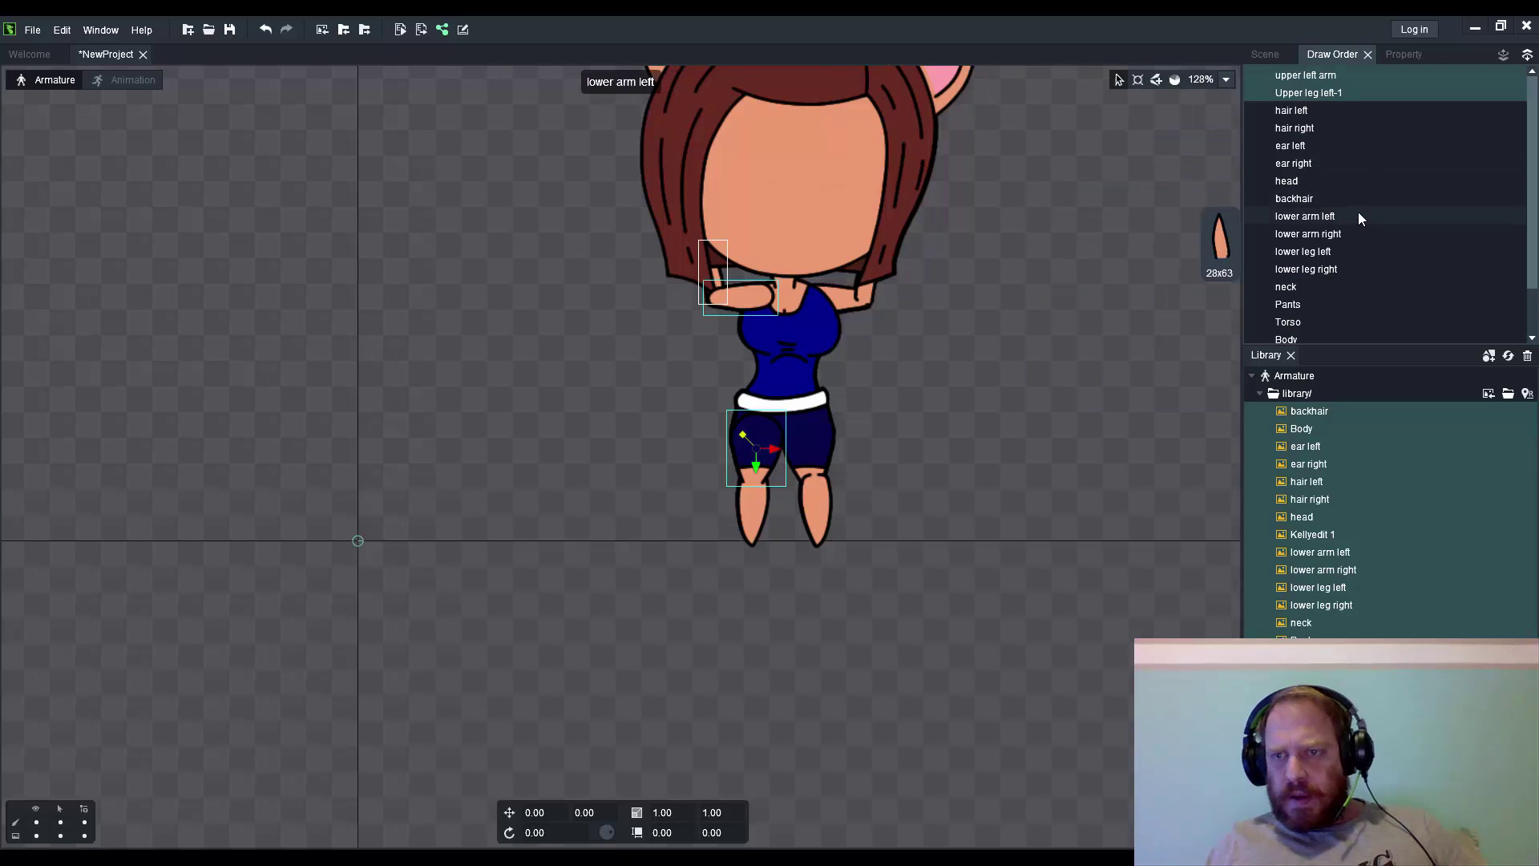
left_click(1358, 214)
left_click_drag(1350, 215, 1333, 79)
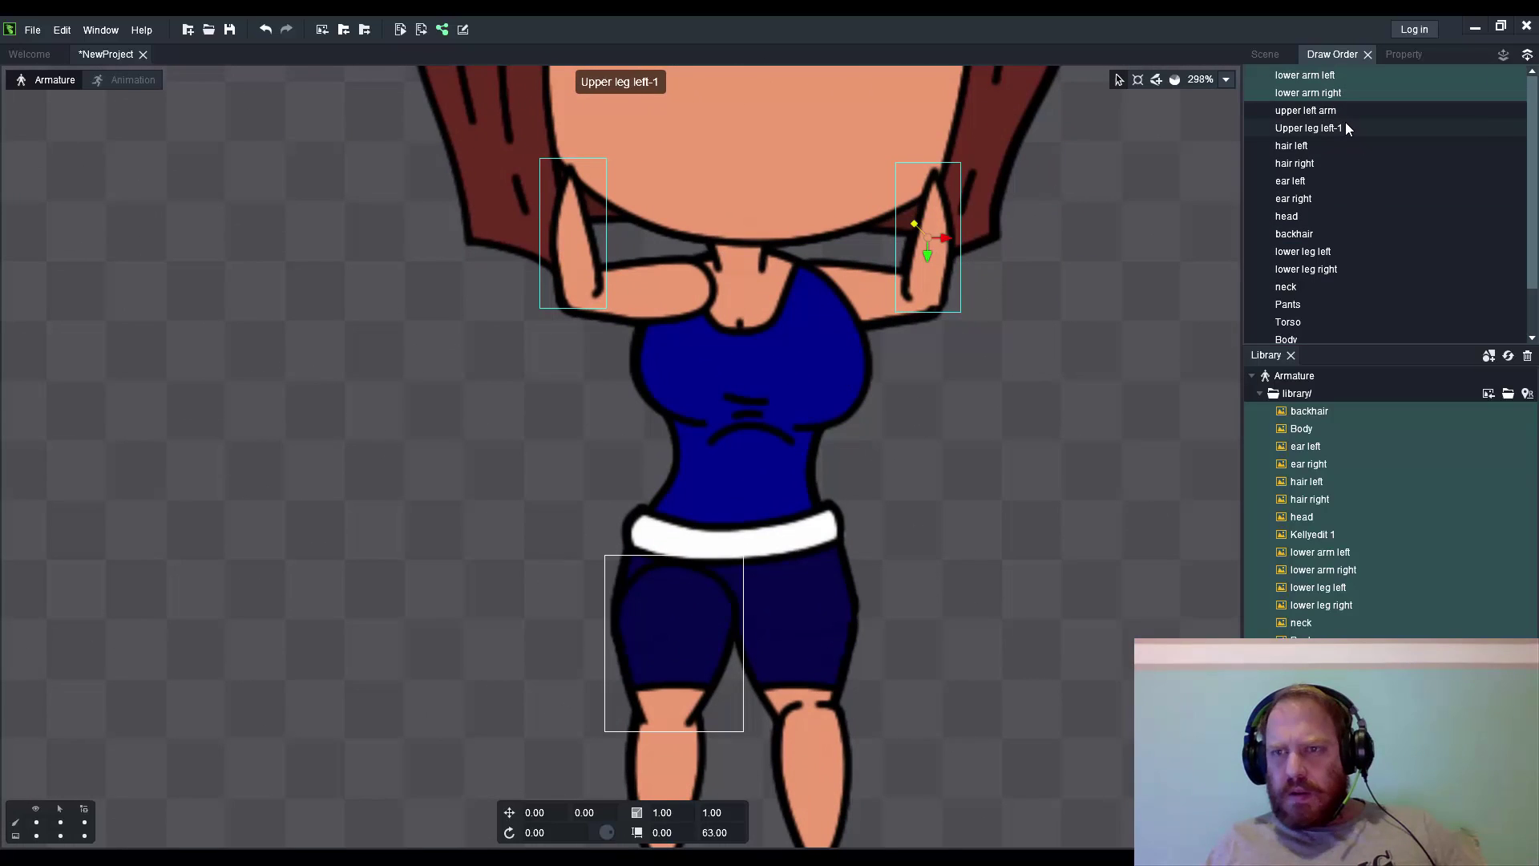
left_click(1346, 127)
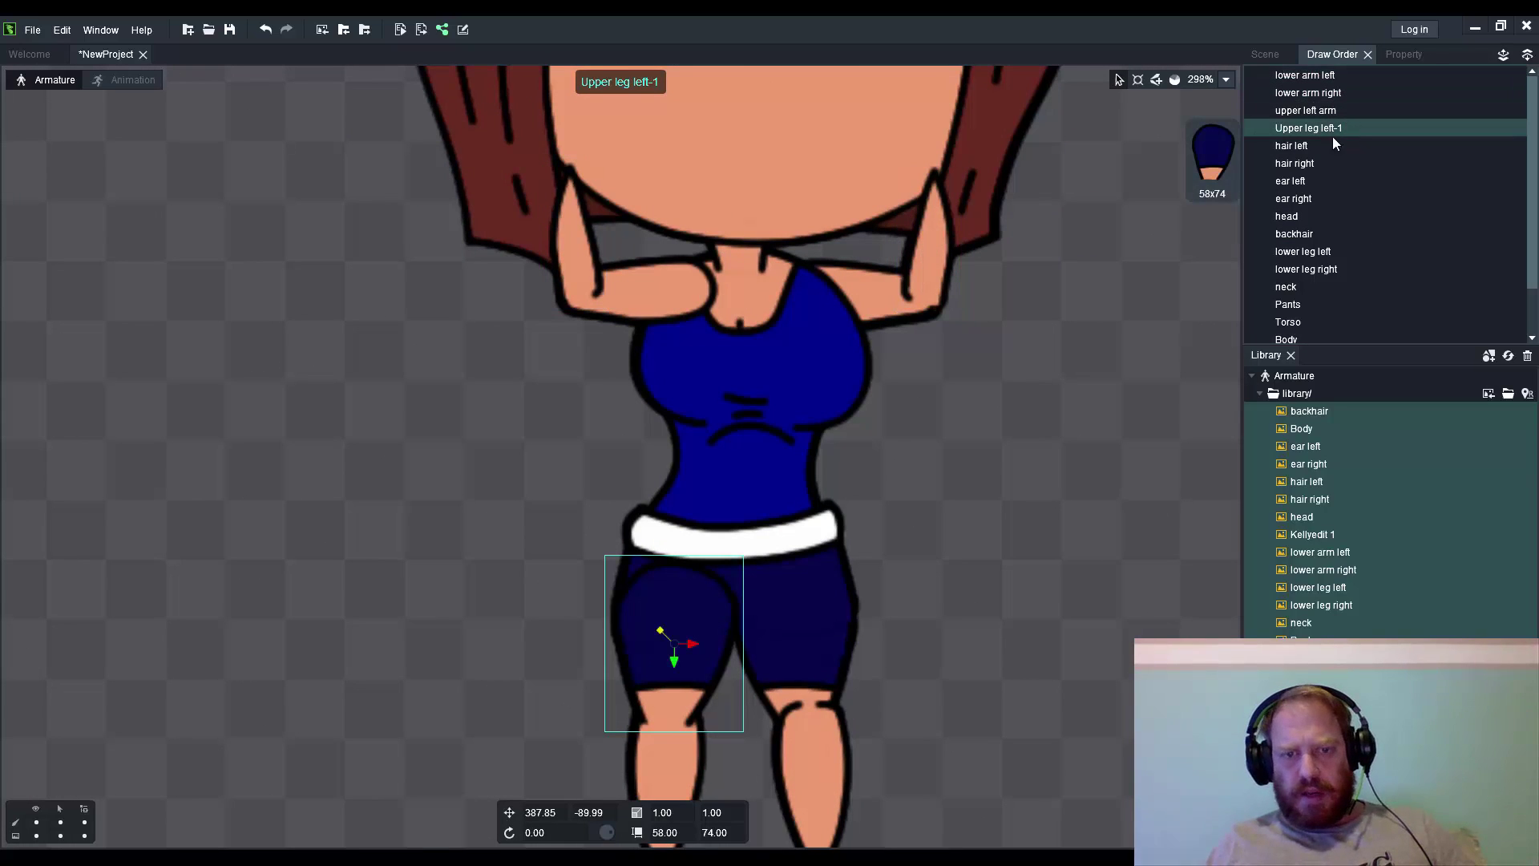
scroll(1332, 137, "down", 1)
scroll(1053, 306, "down", 2)
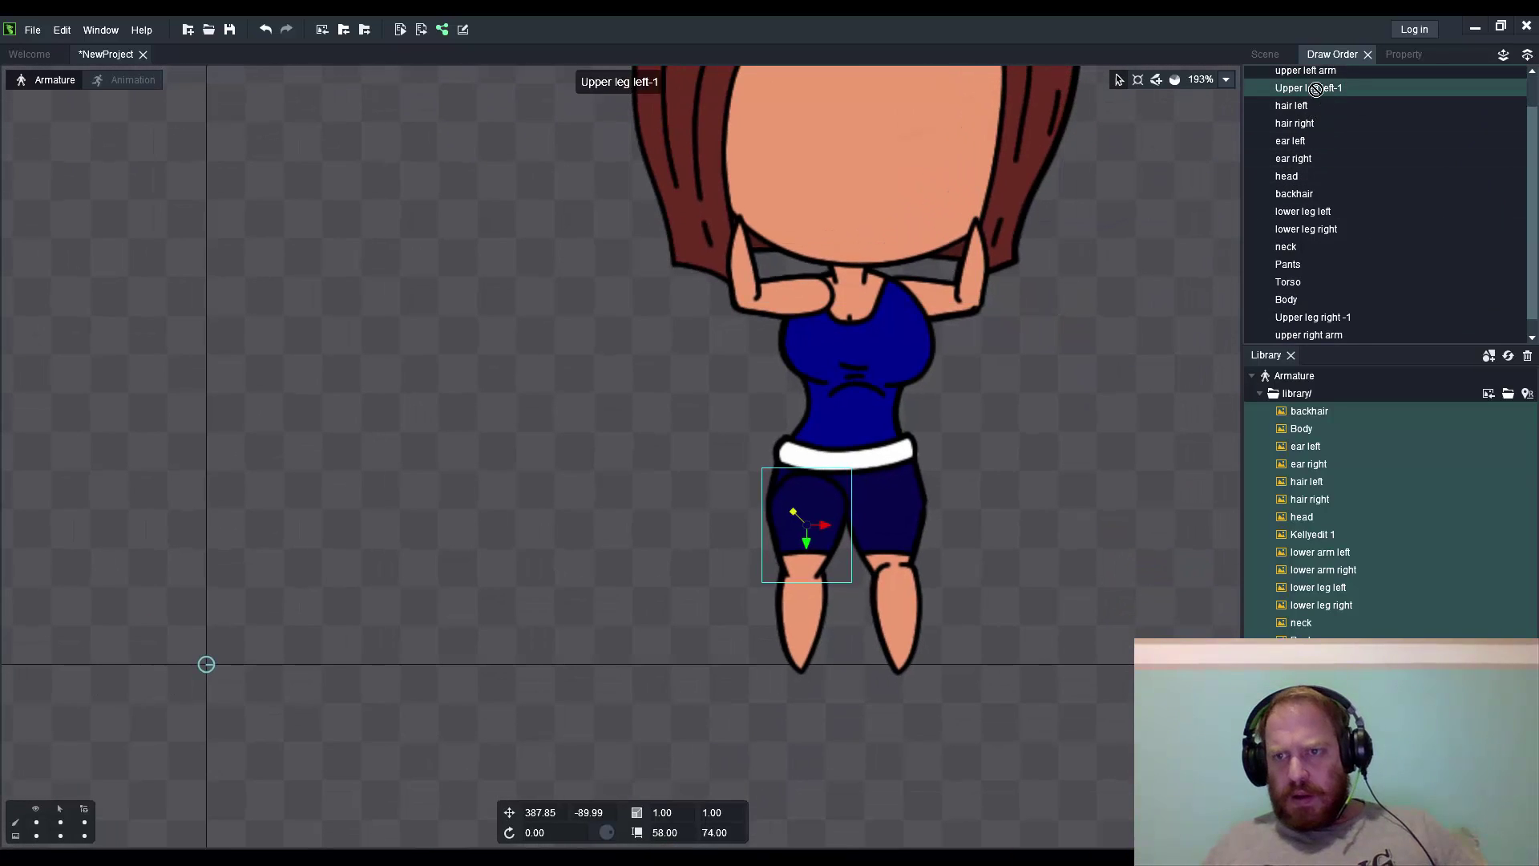
left_click_drag(1316, 91, 1374, 295)
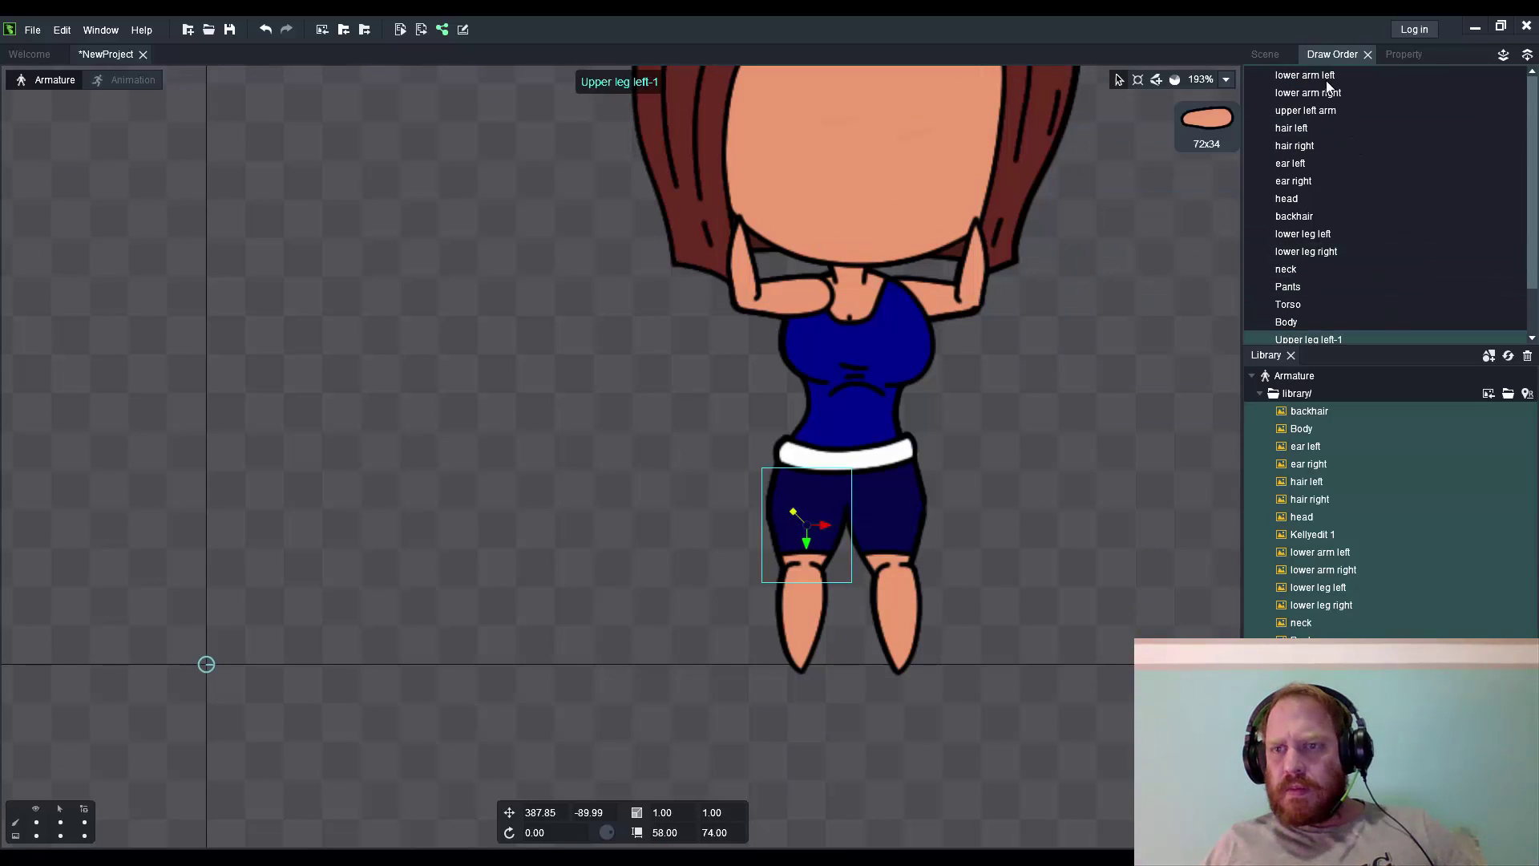
- Raise the upper right arm layer and drop both lower legs below the upper legs
left_click(1351, 128)
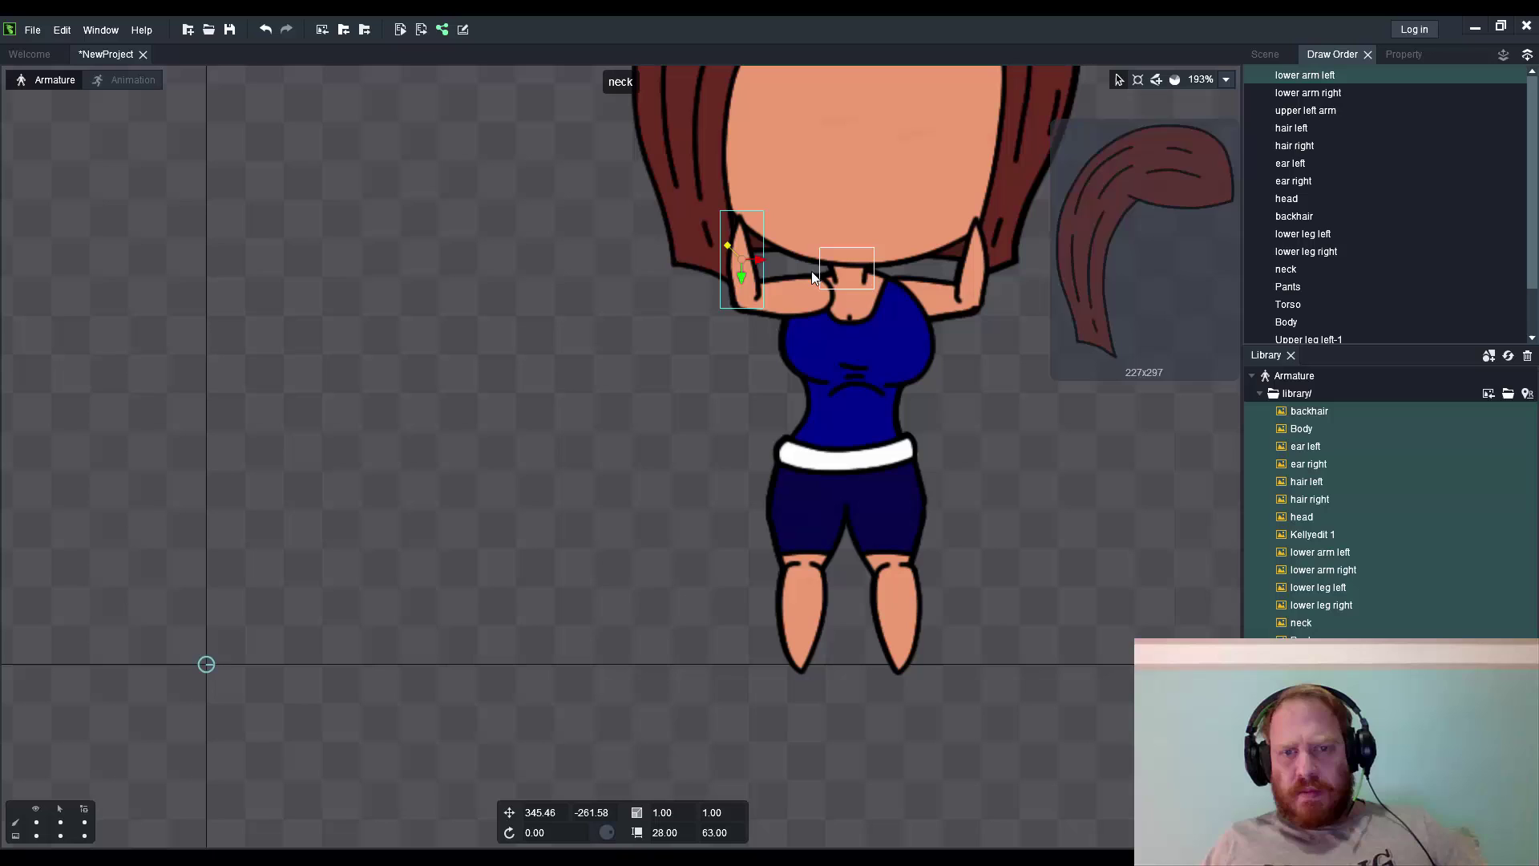
left_click(944, 293)
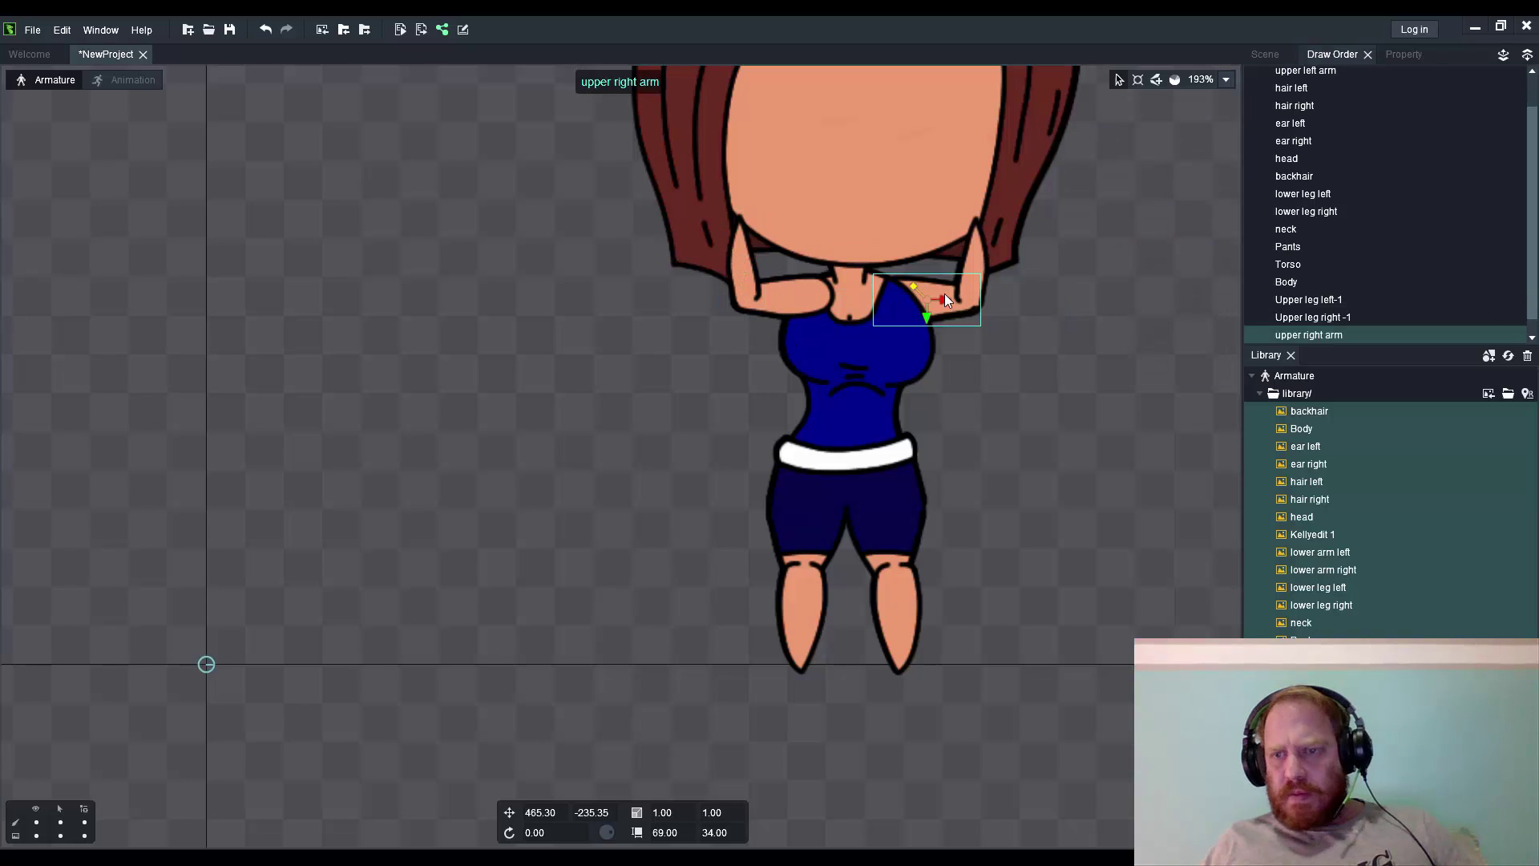
mouse_move(1357, 337)
left_mouse_down()
mouse_move(1359, 90)
mouse_move(1349, 114)
left_mouse_up()
left_click(1350, 73)
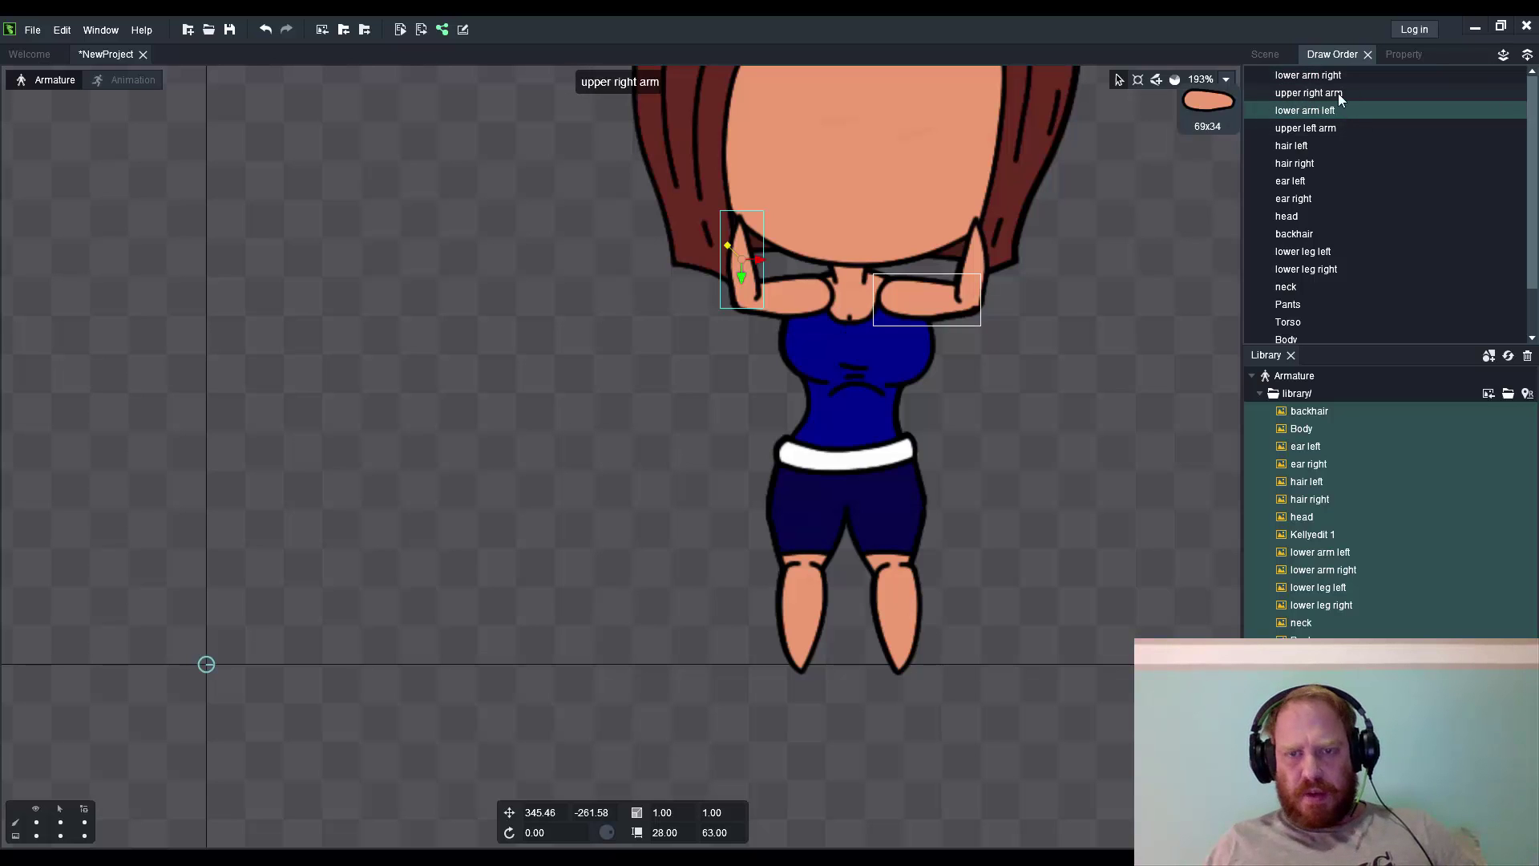
left_click(1355, 269)
scroll(1354, 268, "down", 1)
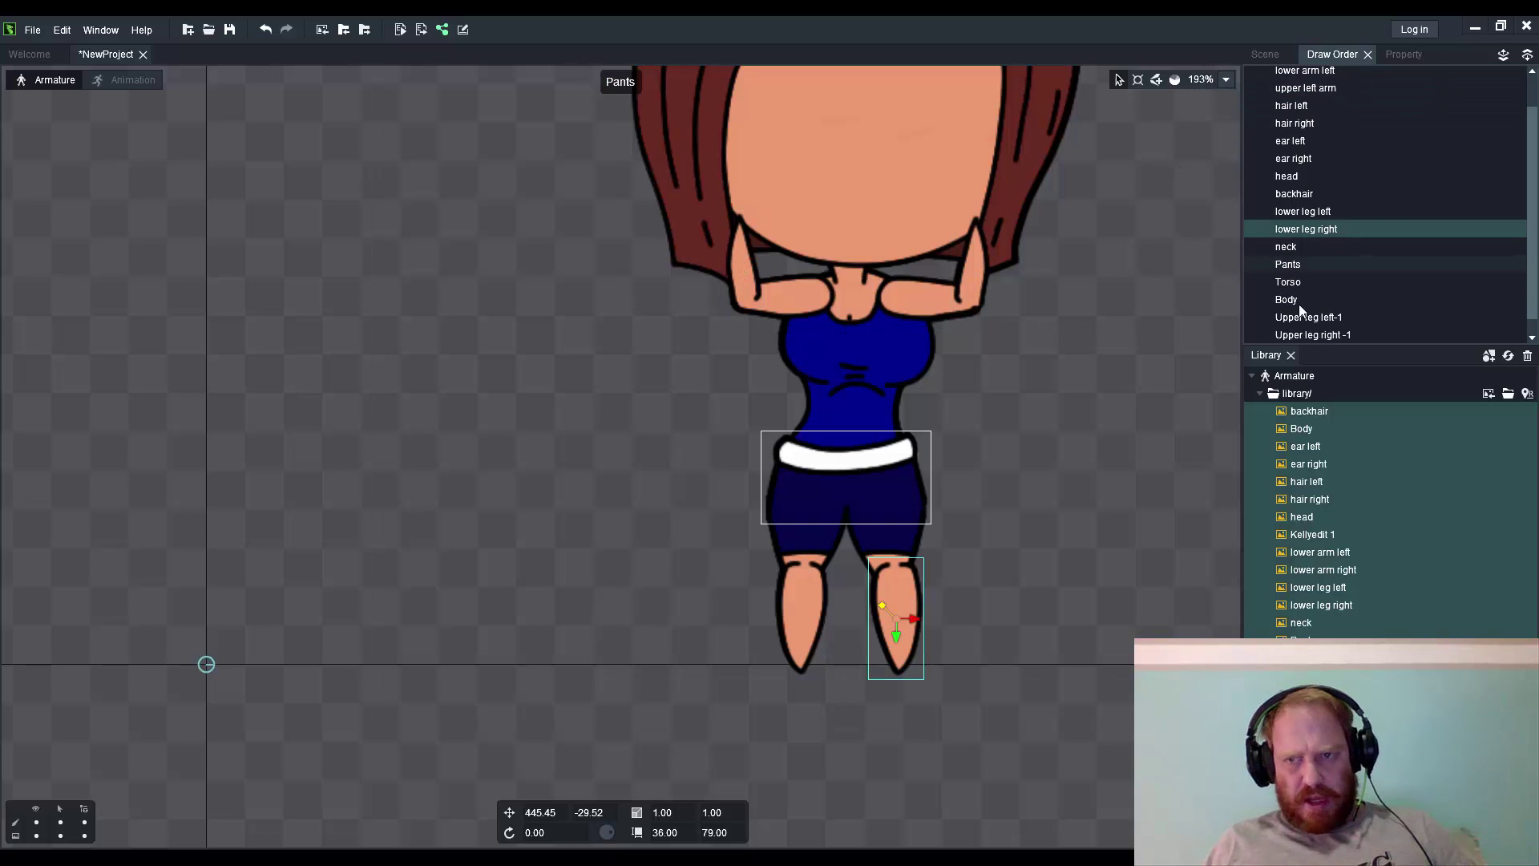
scroll(1184, 356, "down", 3)
scroll(1064, 577, "up", 3)
scroll(1225, 361, "up", 2)
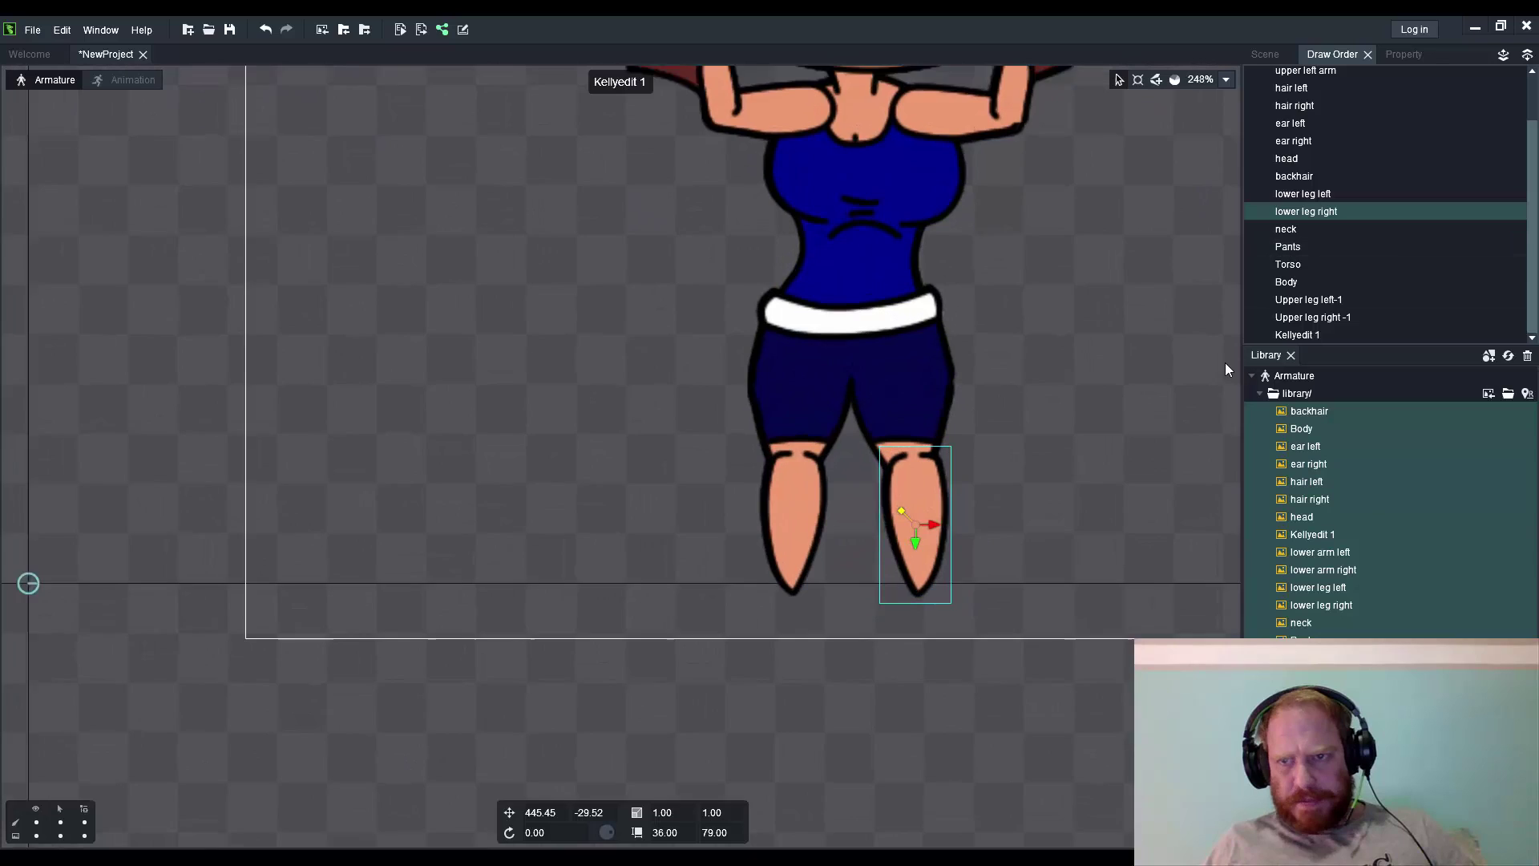
left_click(1334, 196, "ctrl")
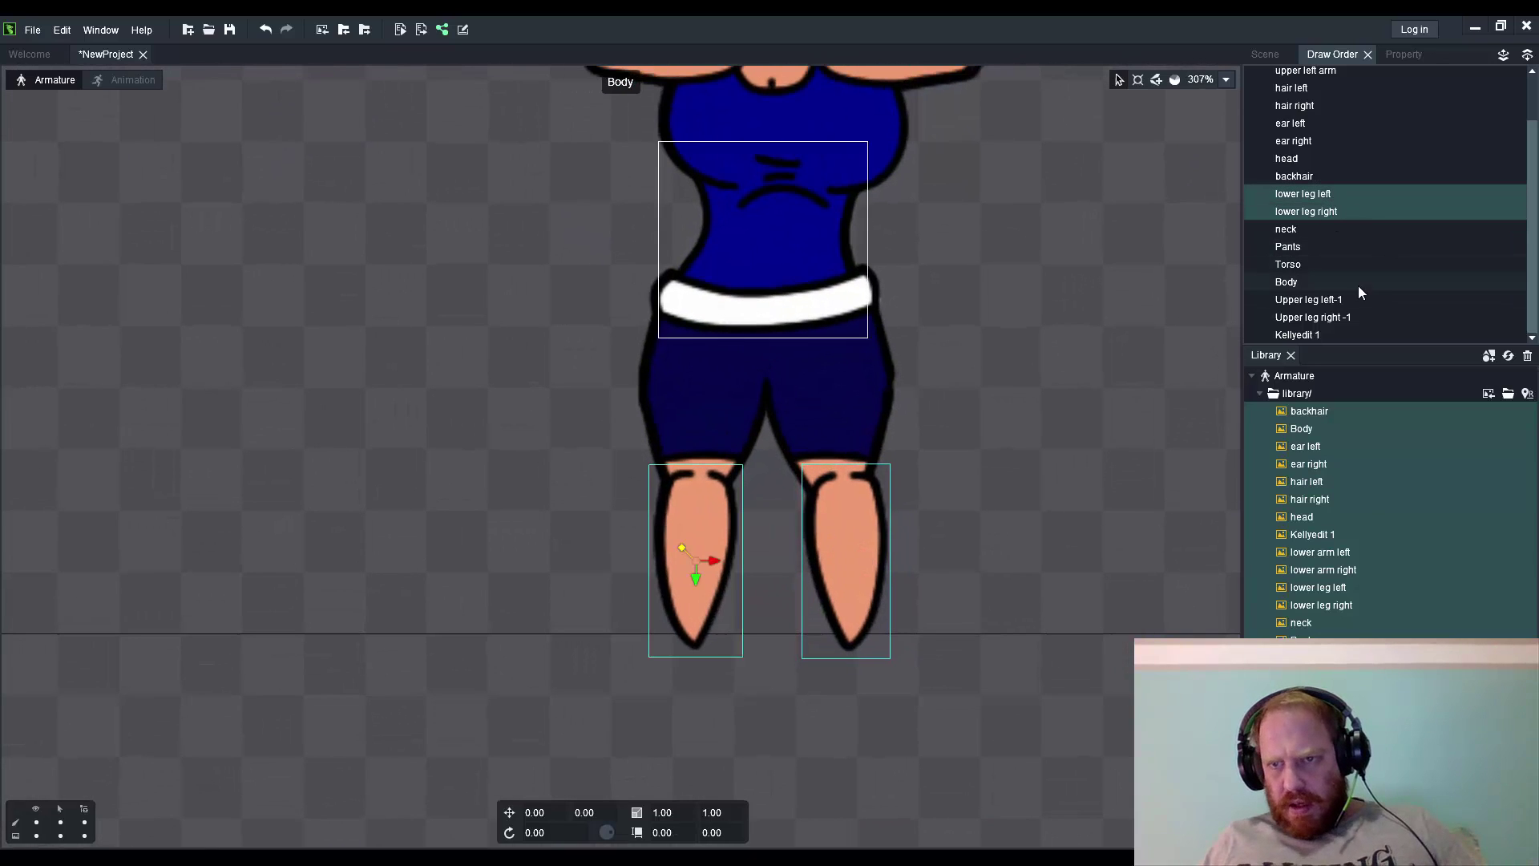
left_click_drag(1367, 327, 1359, 328)
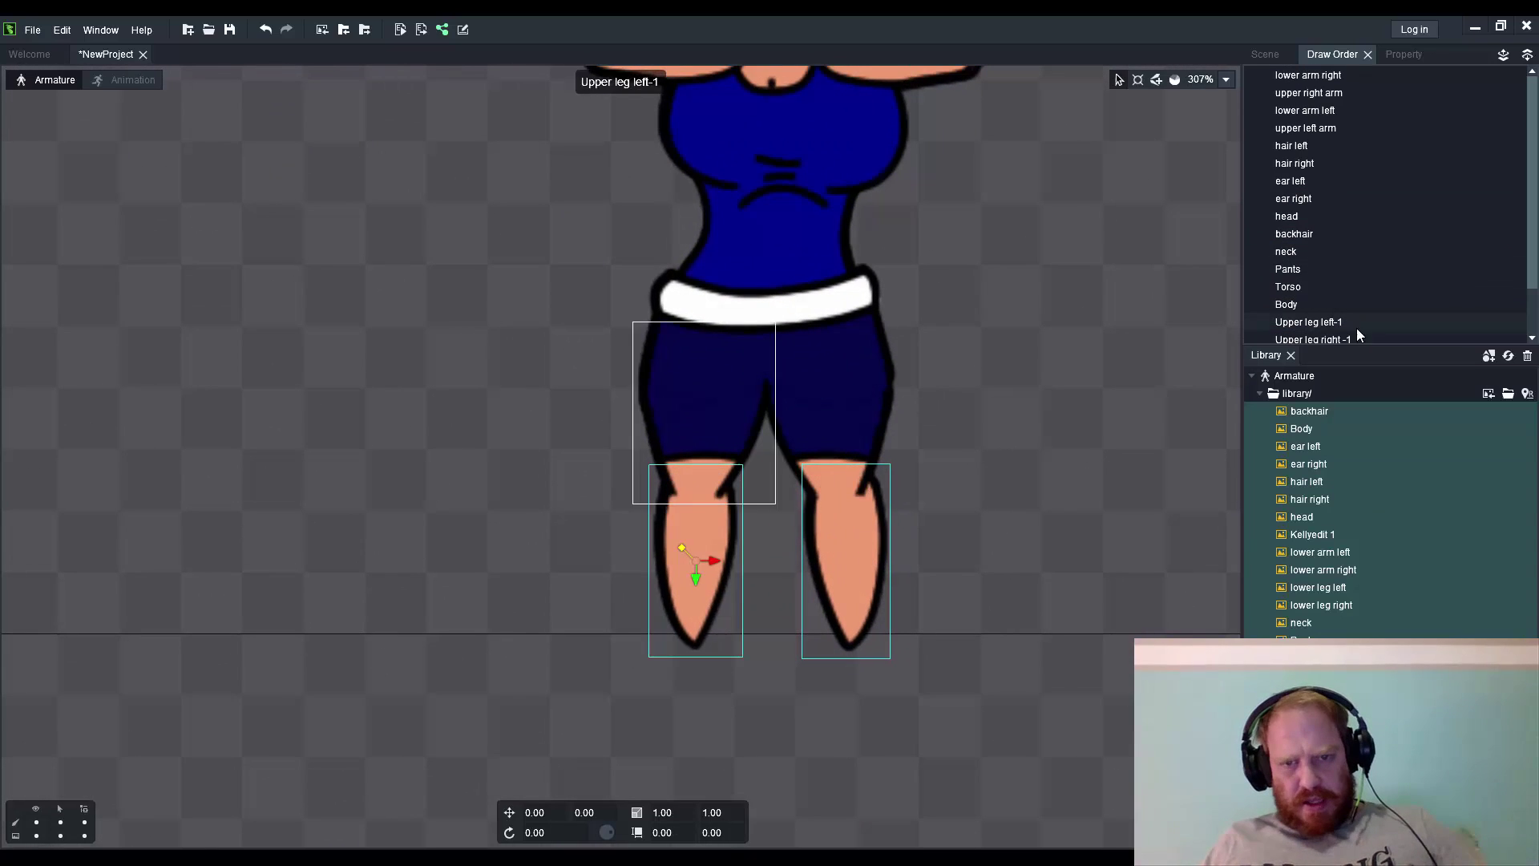
scroll(729, 564, "down", 2)
scroll(754, 545, "up", 2)
scroll(754, 544, "up", 1)
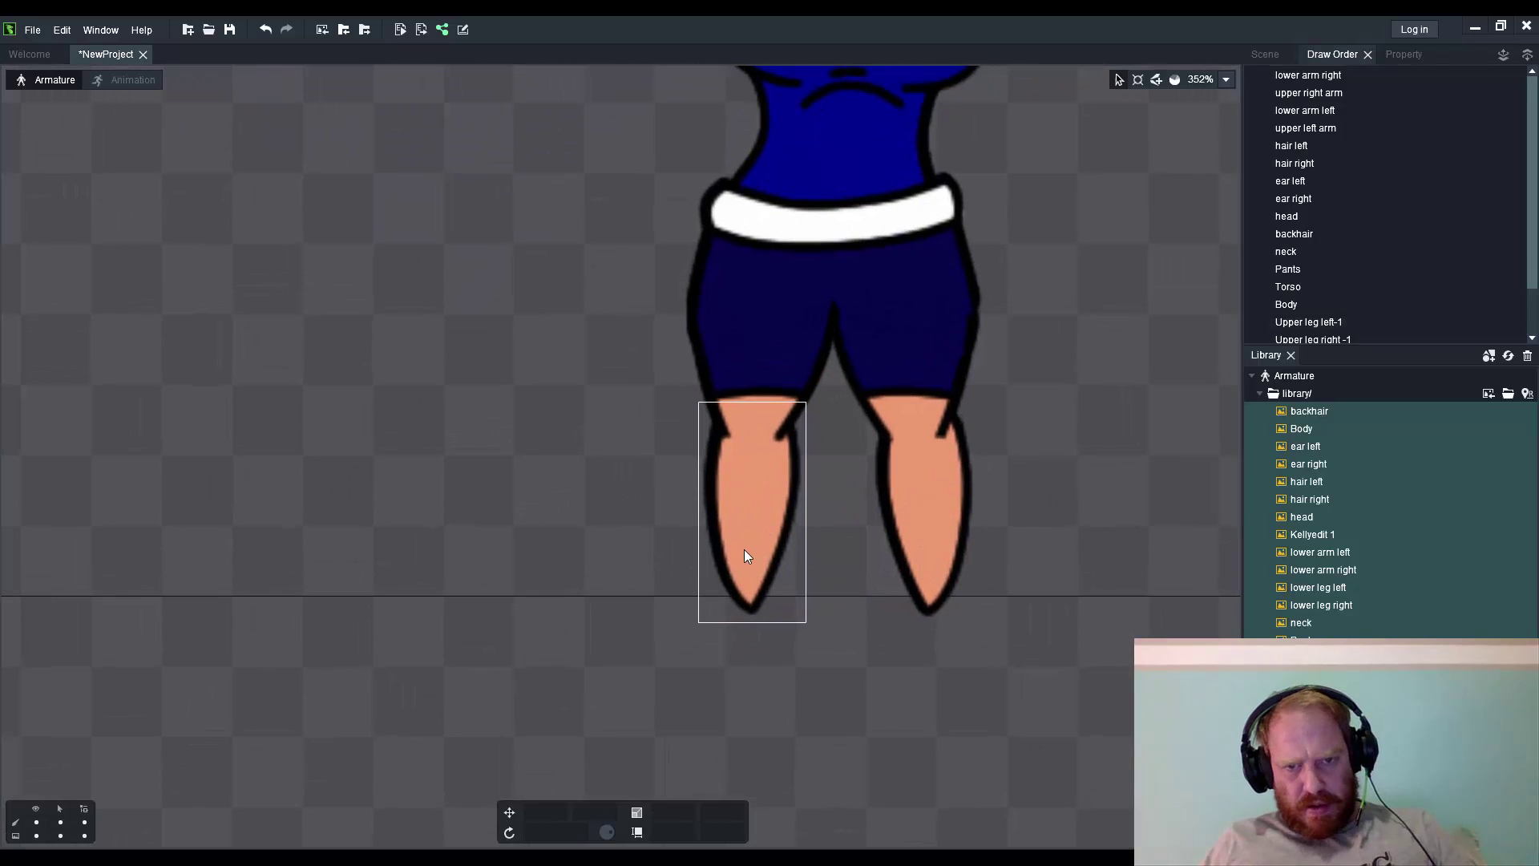
- Shift the upper right arm slightly right on the canvas
left_click(743, 550)
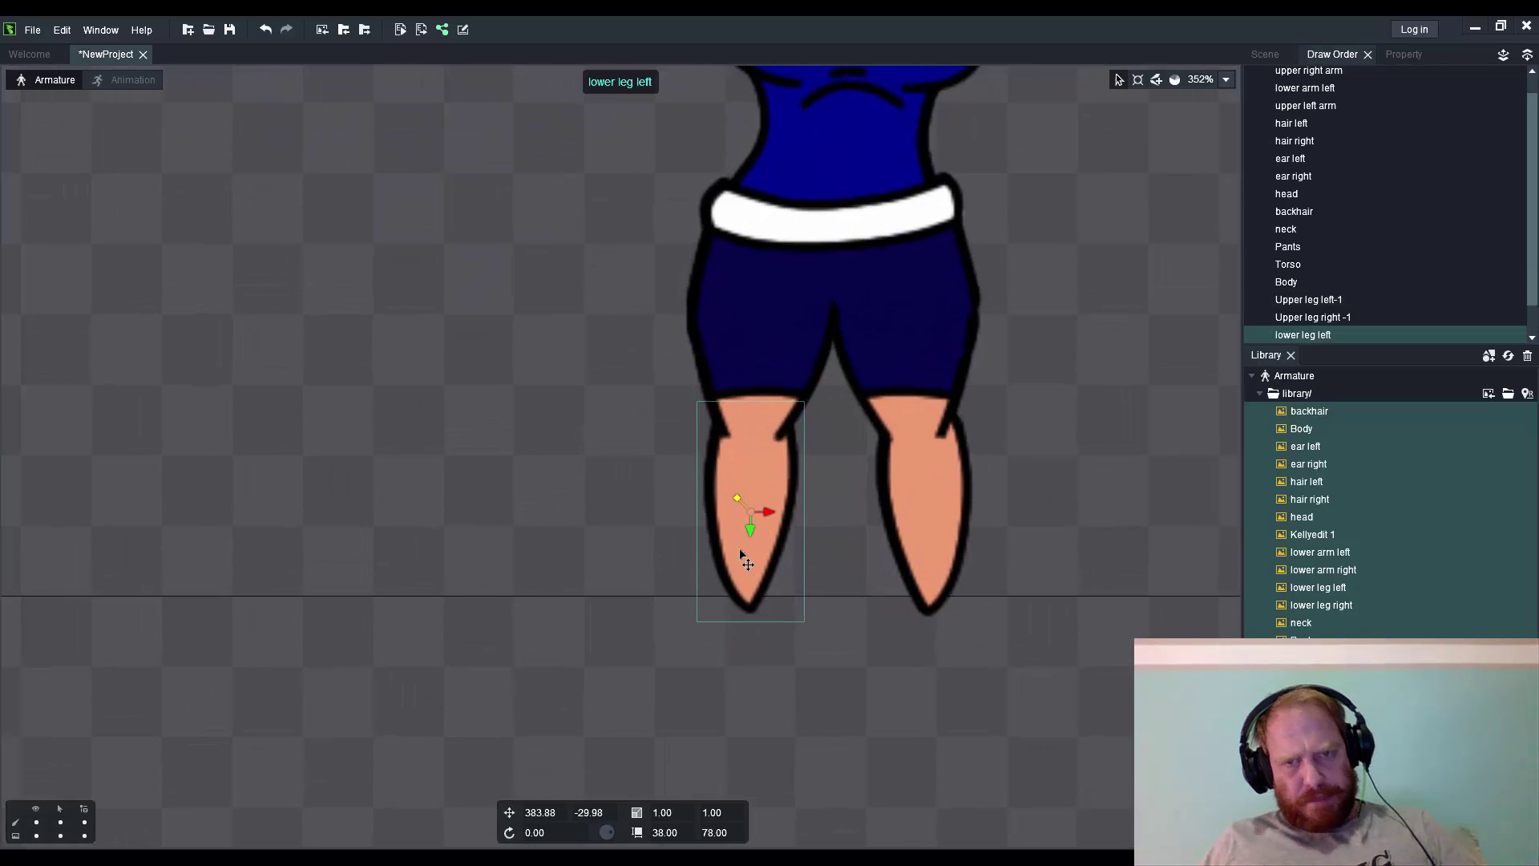
scroll(825, 602, "down", 1)
scroll(844, 552, "down", 4)
scroll(844, 552, "down", 1)
scroll(996, 392, "up", 4)
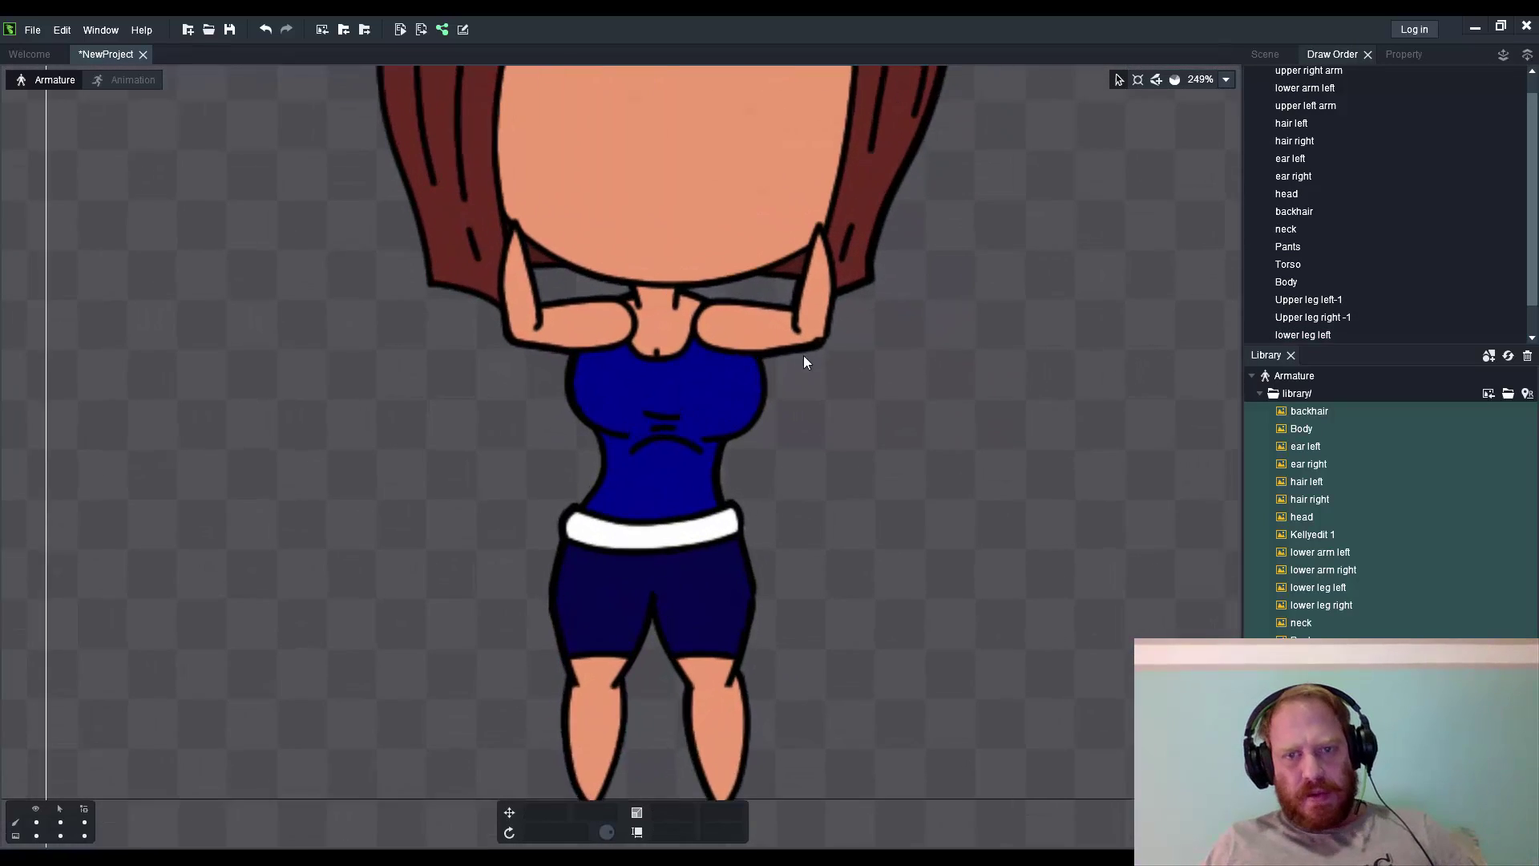
left_click(758, 317)
left_click(728, 310)
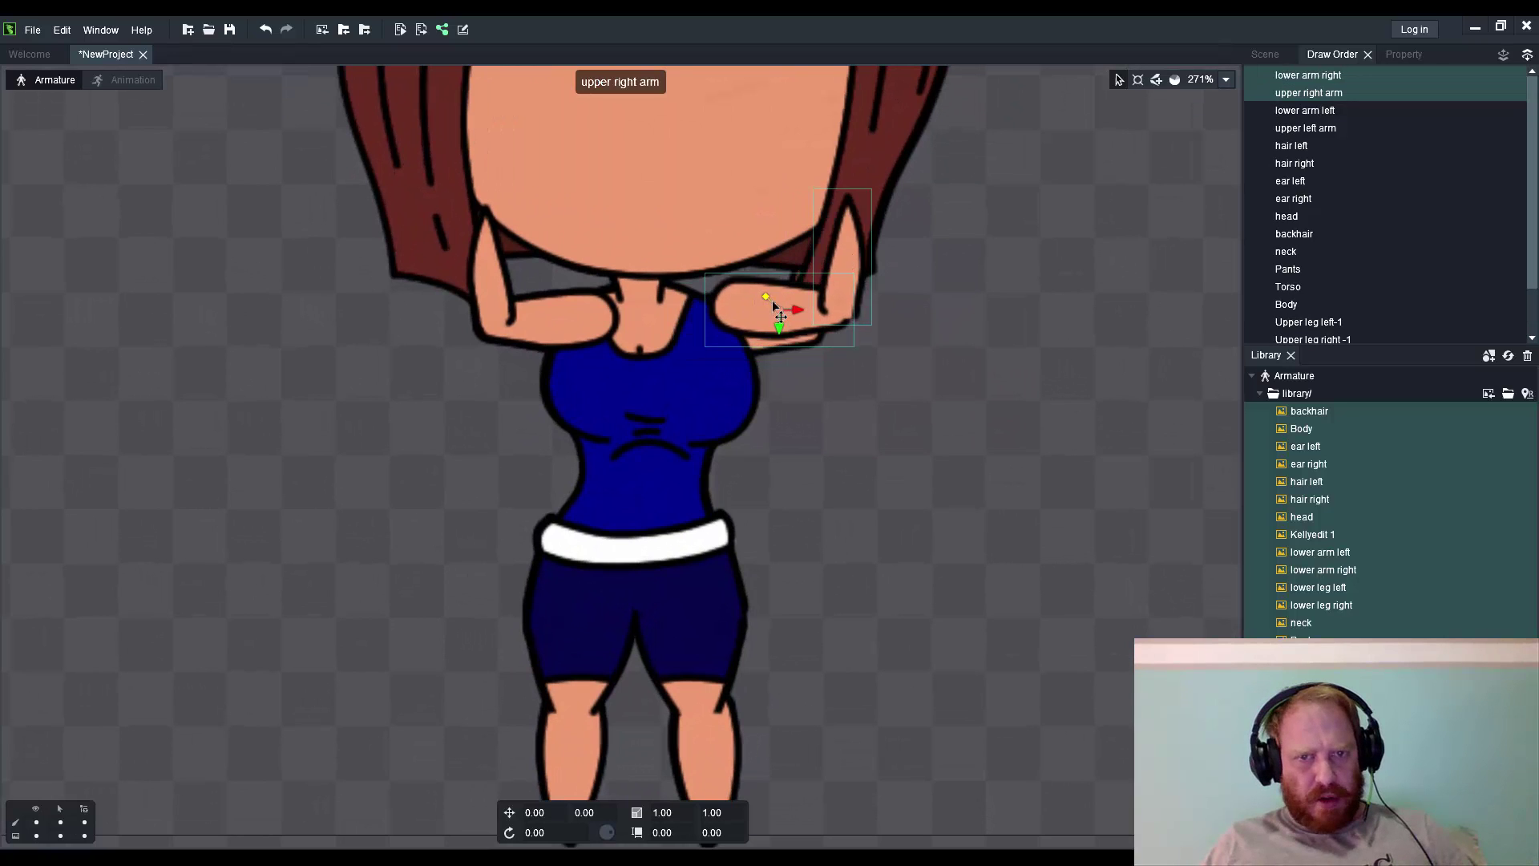
left_click_drag(725, 310, 759, 316)
left_click(529, 312)
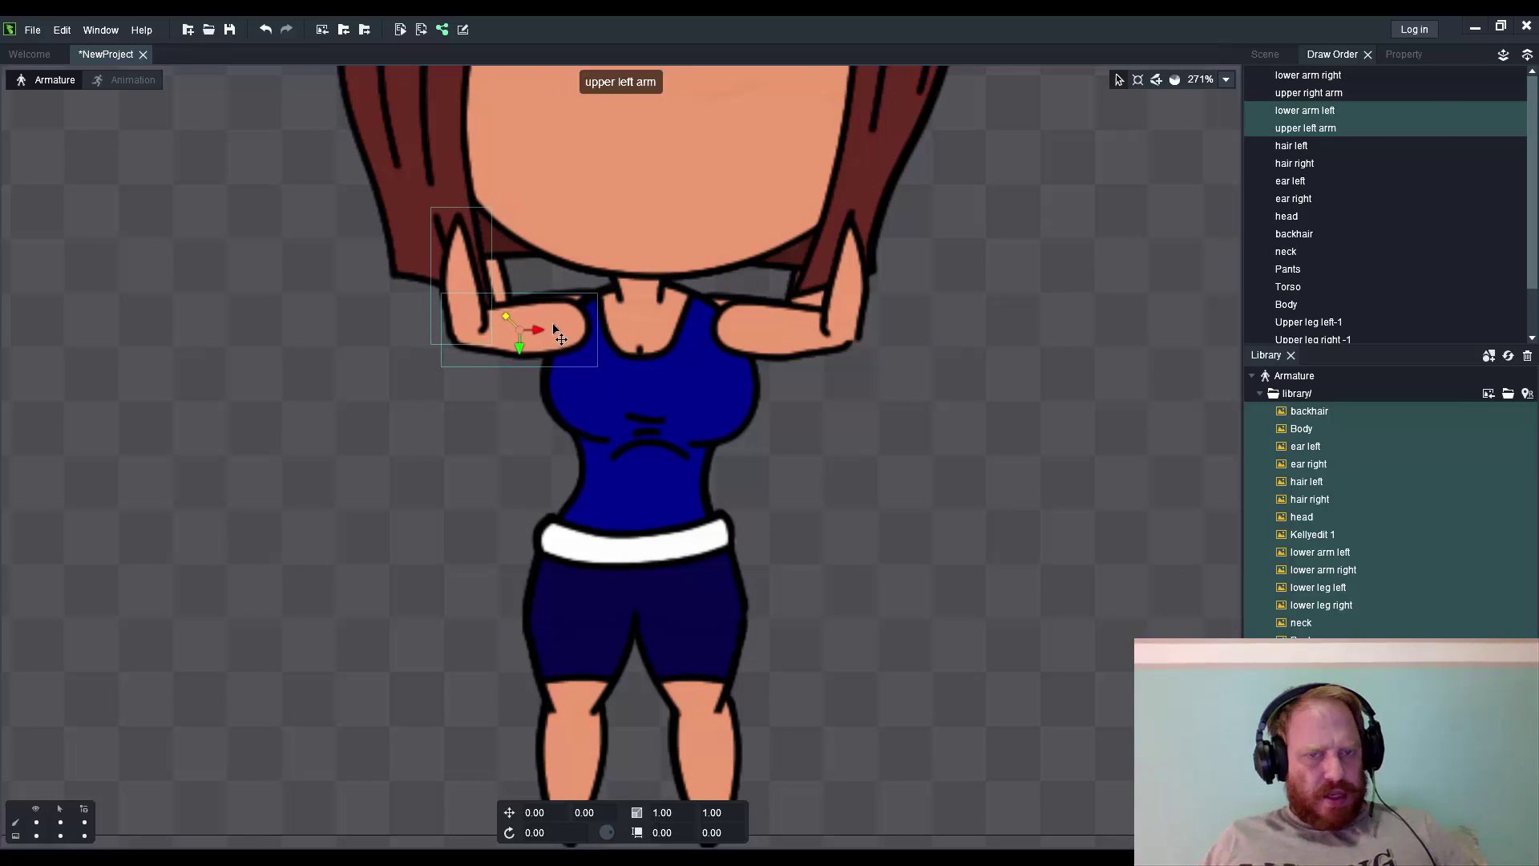
left_click(890, 484)
scroll(889, 485, "down", 5)
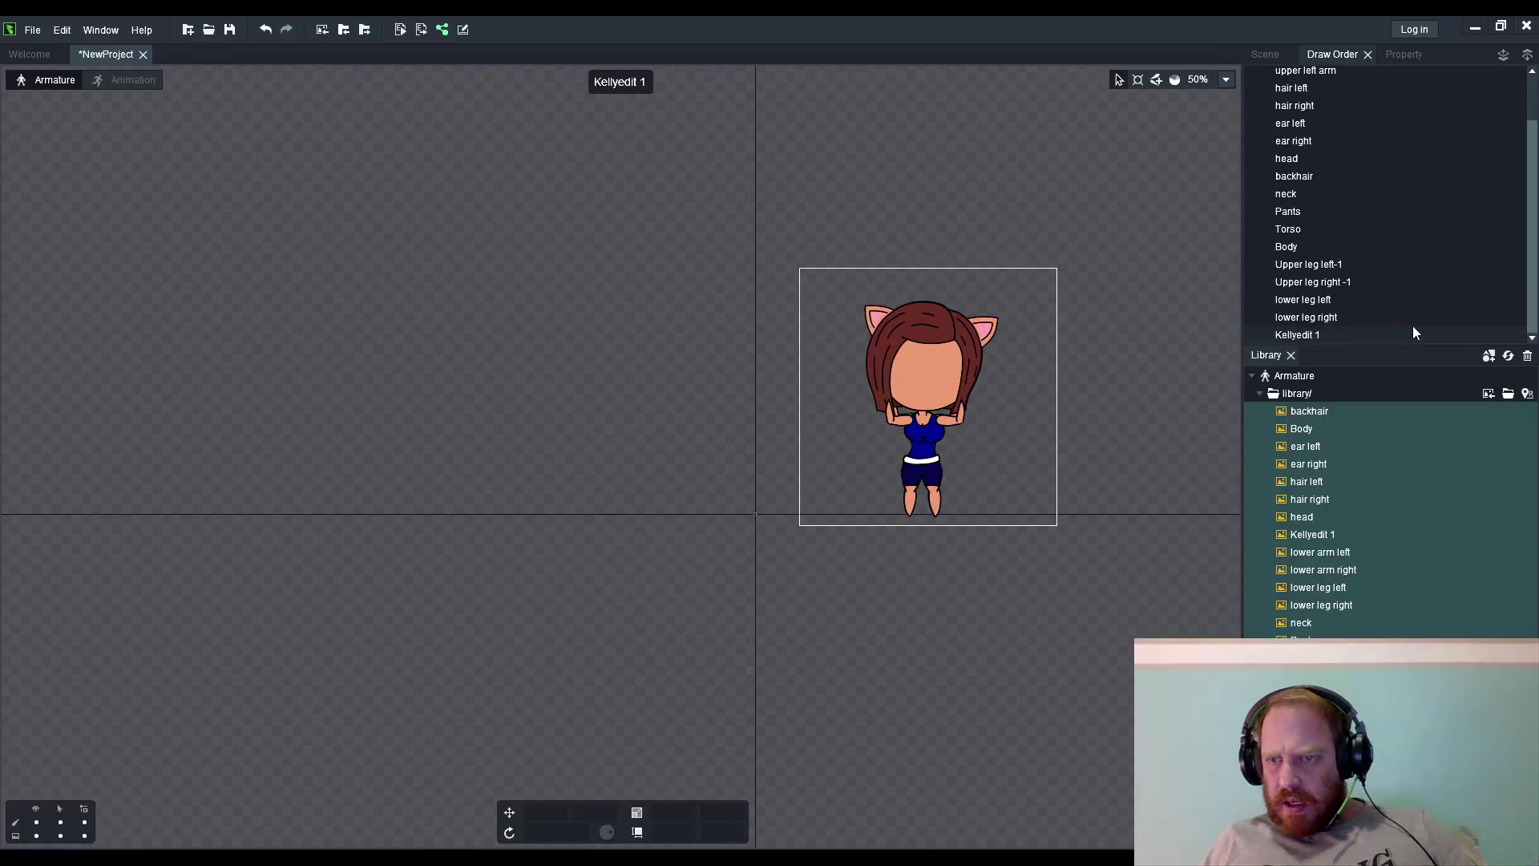
- Drag Kellyedit 1 to the right and reposition the armature by its root bone
left_click(1409, 332)
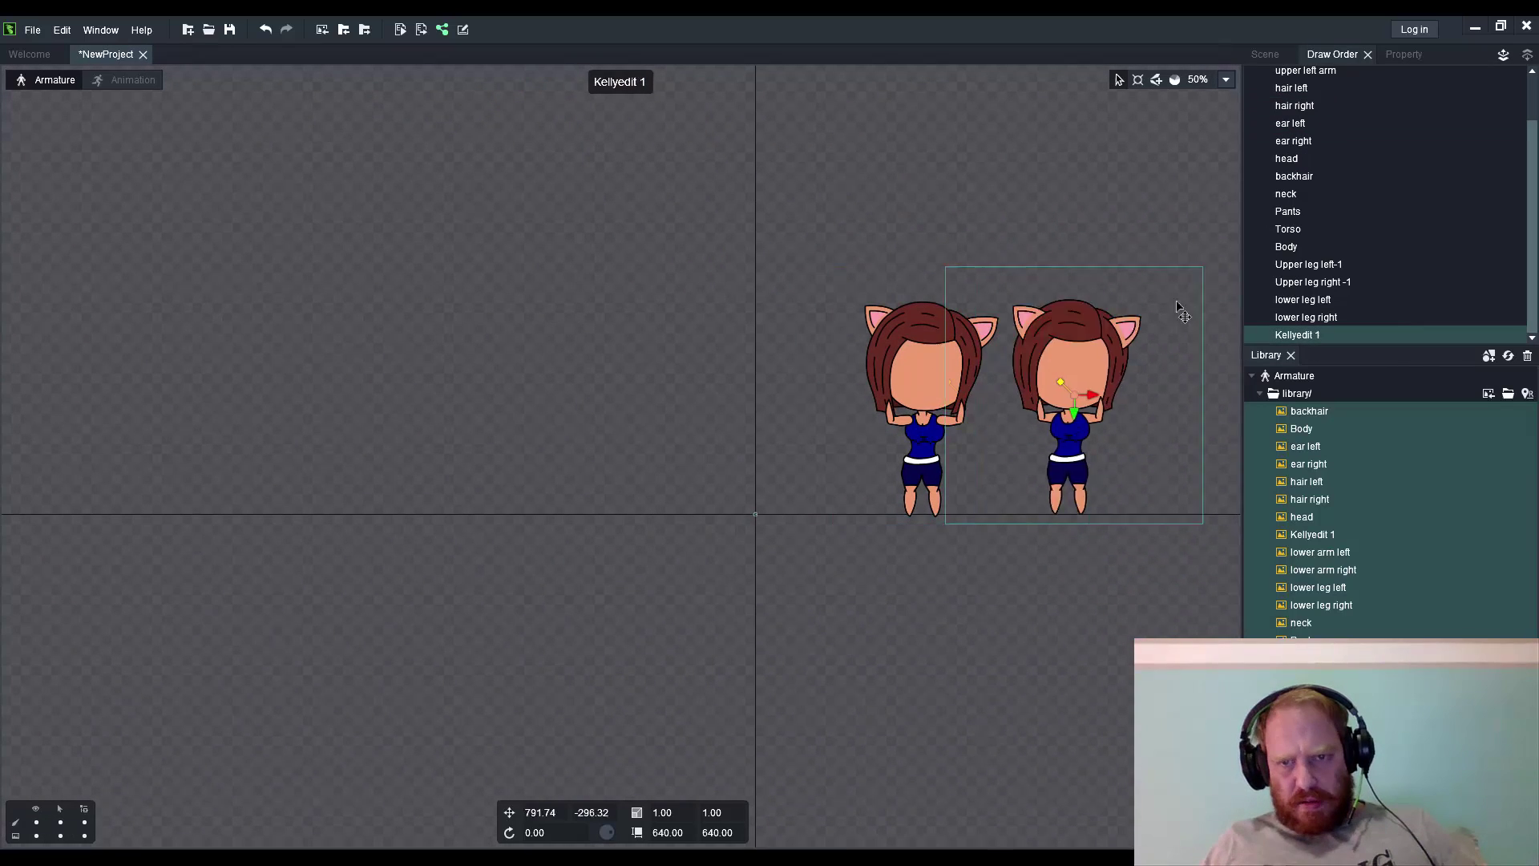
left_click_drag(992, 310, 1208, 310)
left_click_drag(781, 275, 1016, 535)
left_click(1143, 397)
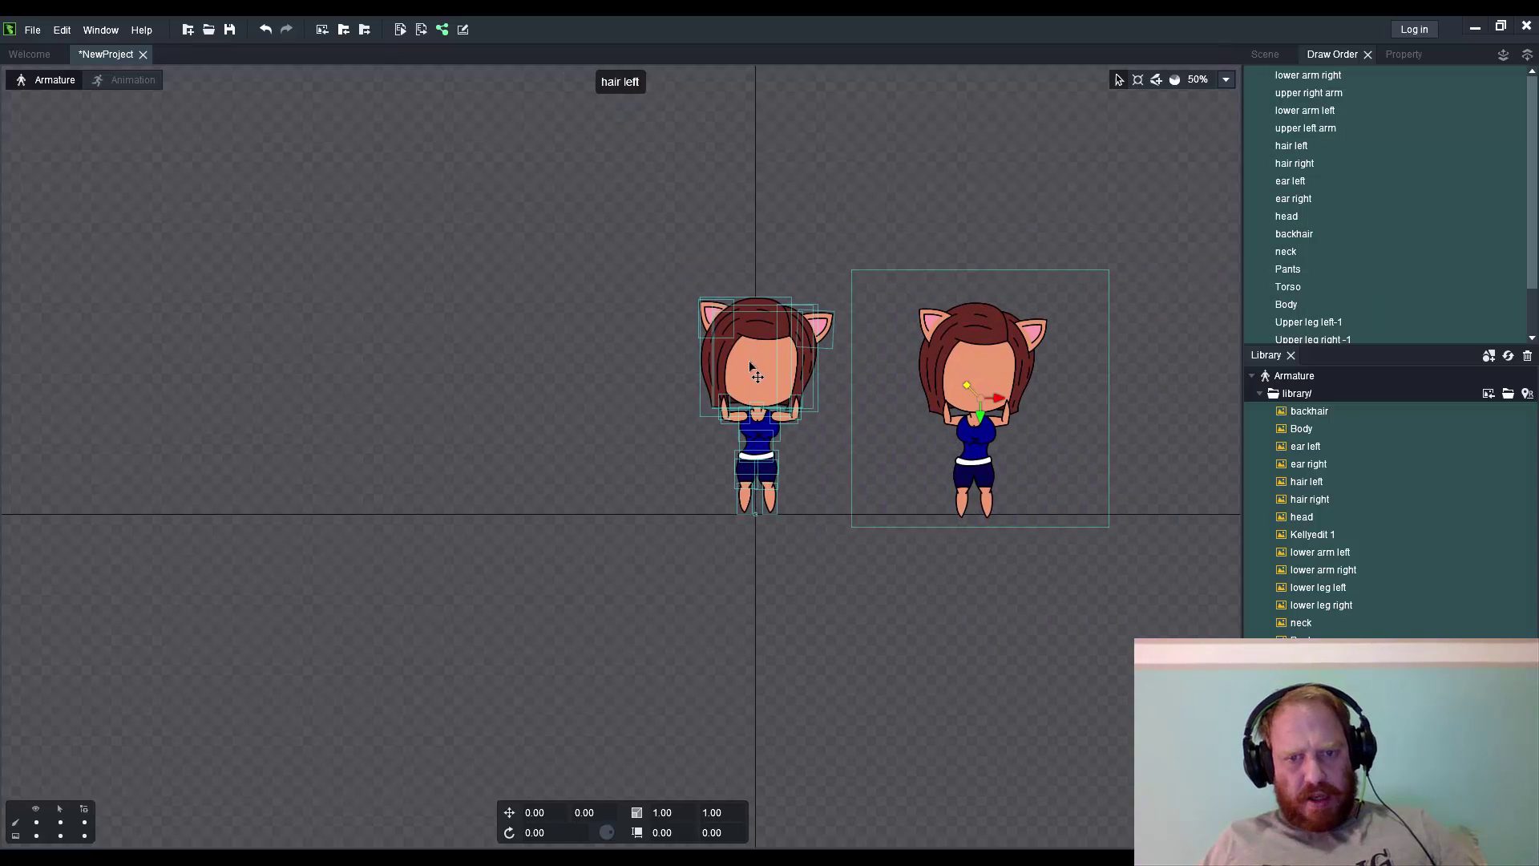
left_click(950, 381)
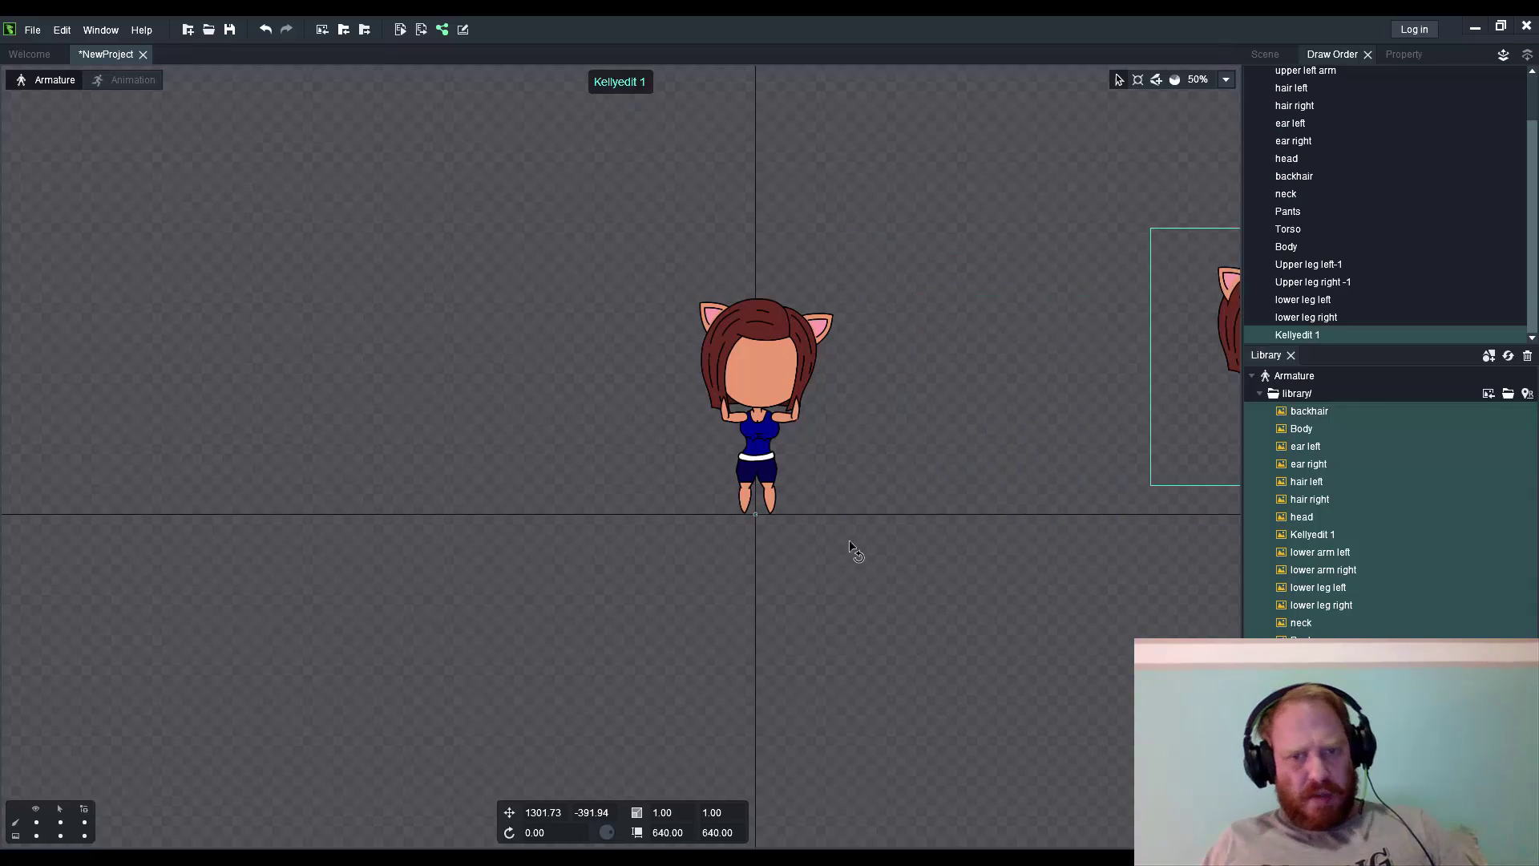
left_click(748, 516)
scroll(742, 511, "up", 5)
left_click(730, 501)
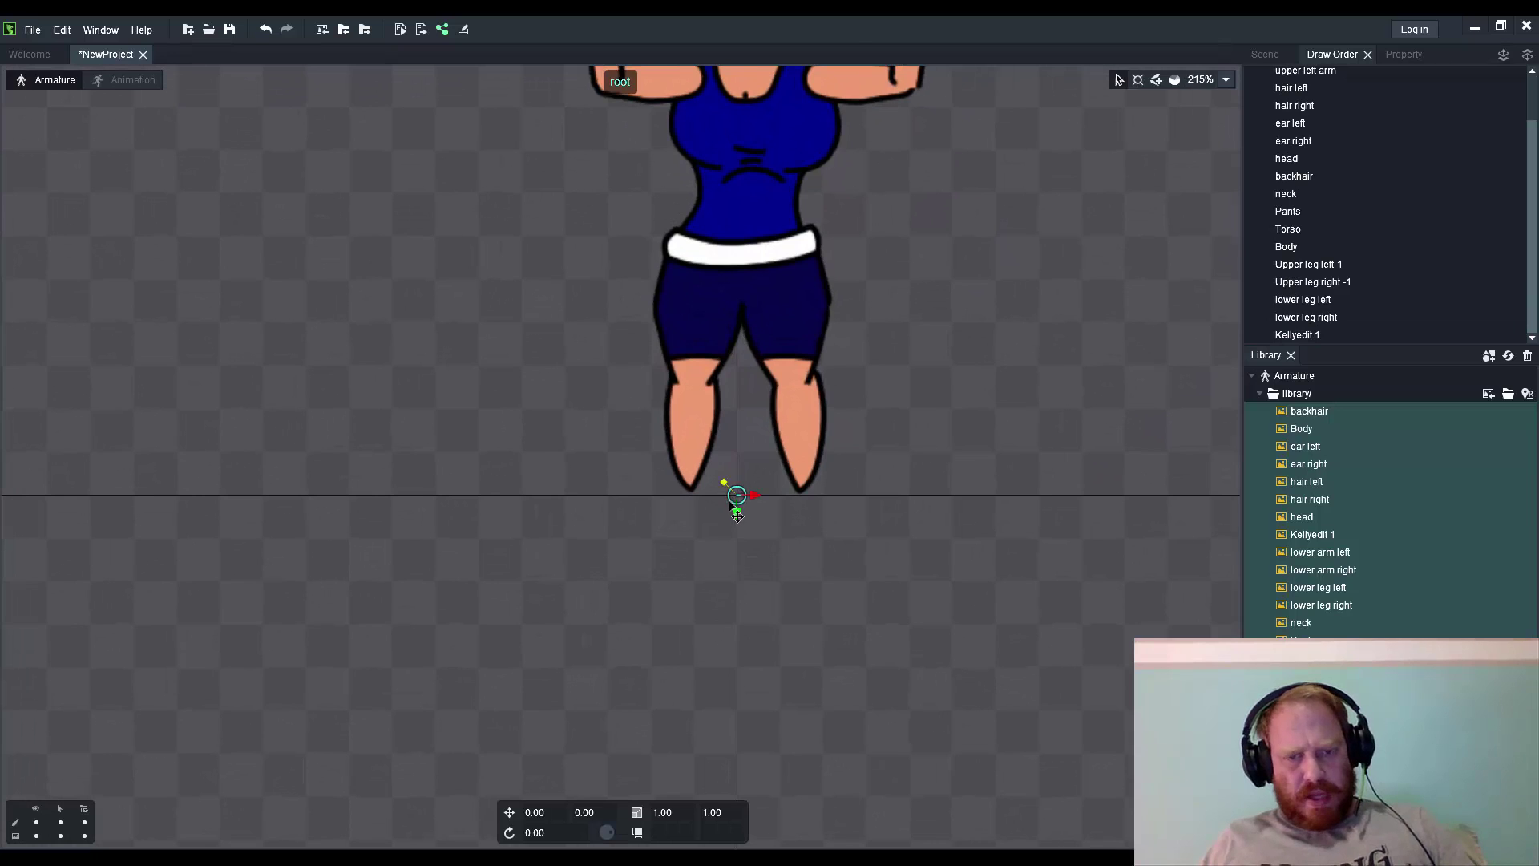
scroll(728, 499, "down", 4)
scroll(709, 503, "down", 3)
scroll(698, 505, "down", 1)
scroll(698, 500, "up", 1)
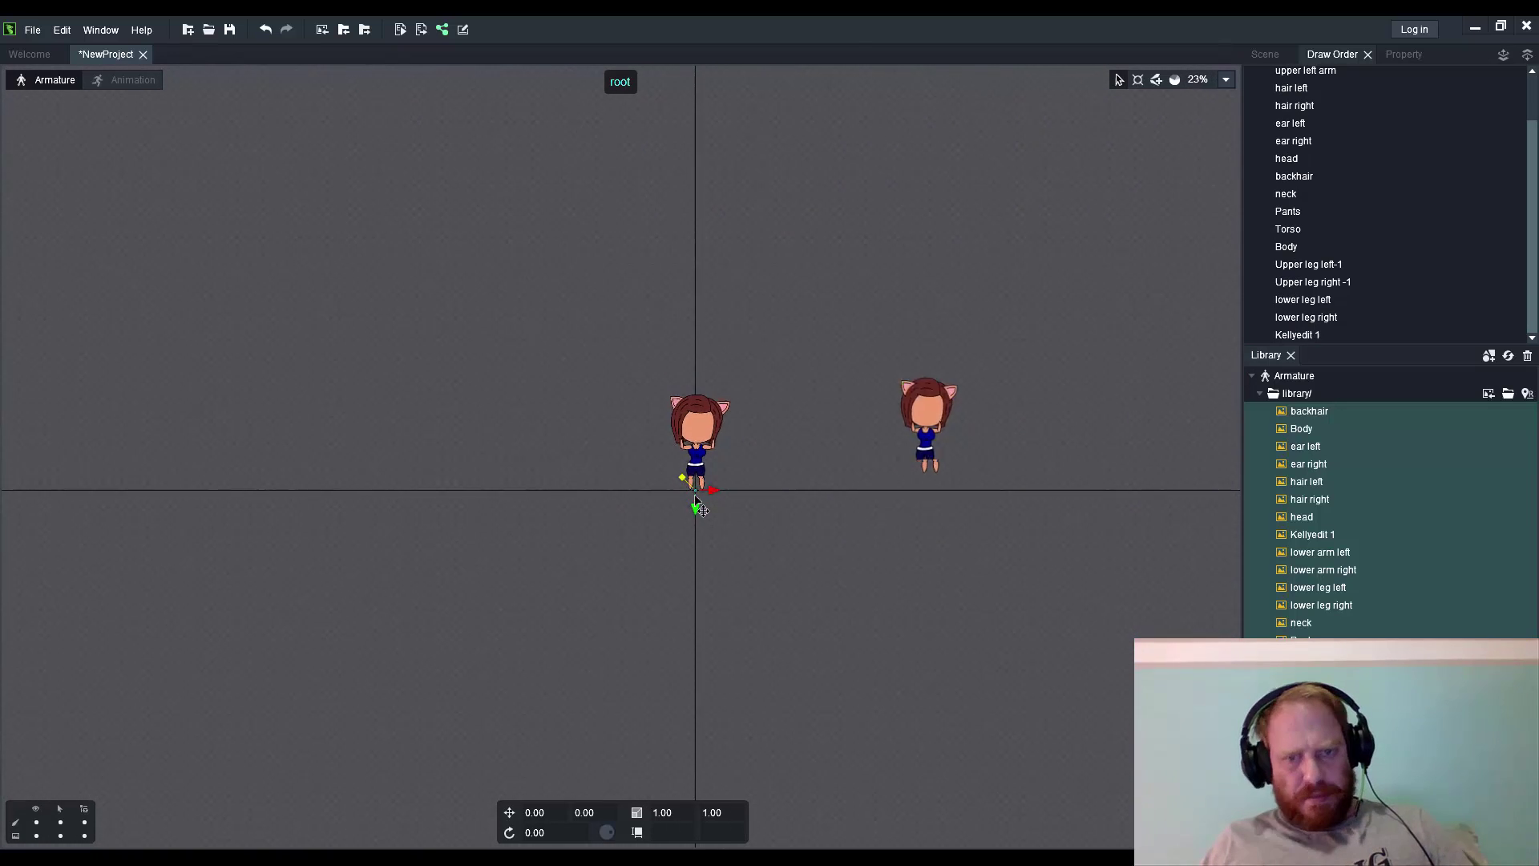
scroll(699, 497, "up", 3)
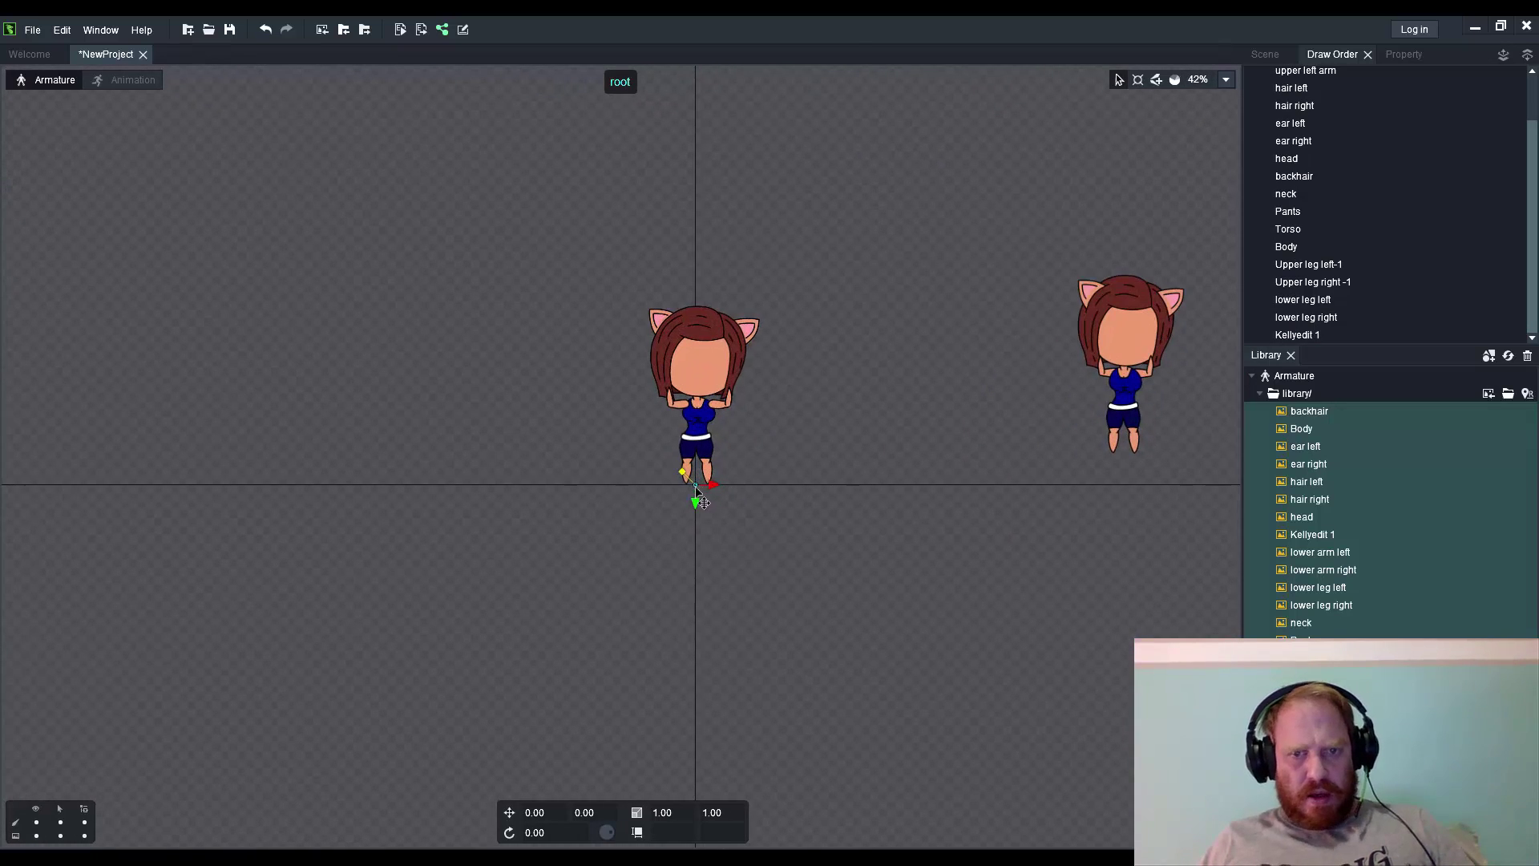
mouse_move(700, 502)
left_mouse_down()
mouse_move(782, 504)
mouse_move(584, 506)
mouse_move(725, 506)
mouse_move(598, 450)
mouse_move(727, 546)
mouse_move(697, 498)
left_mouse_up()
- Move the Kellyedit 1 reference image beside the character for comparison
left_click(1173, 312)
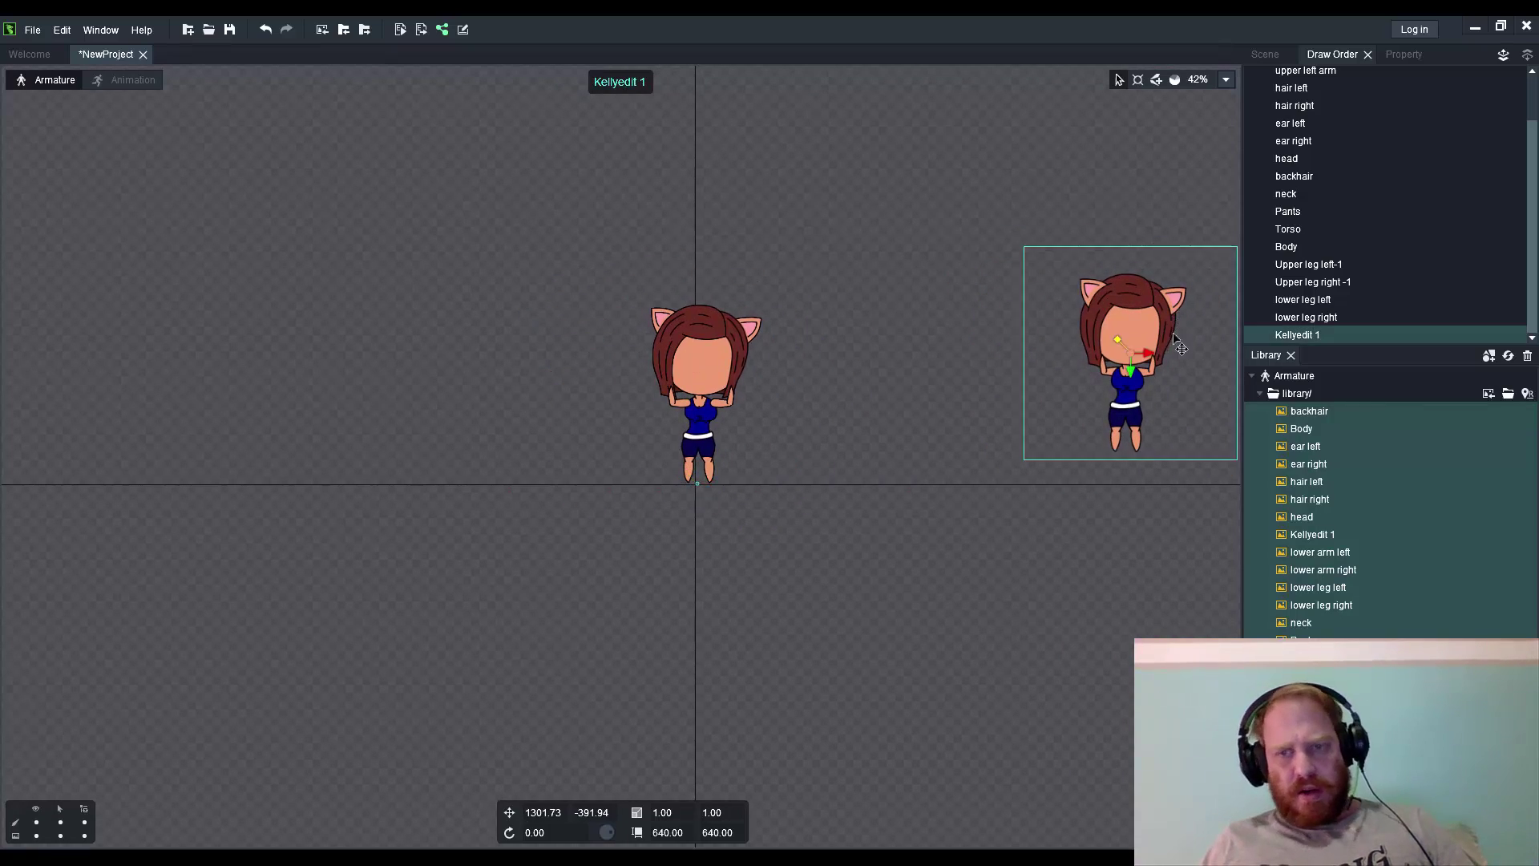
left_click_drag(1179, 347, 896, 397)
scroll(670, 408, "up", 2)
scroll(670, 407, "up", 3)
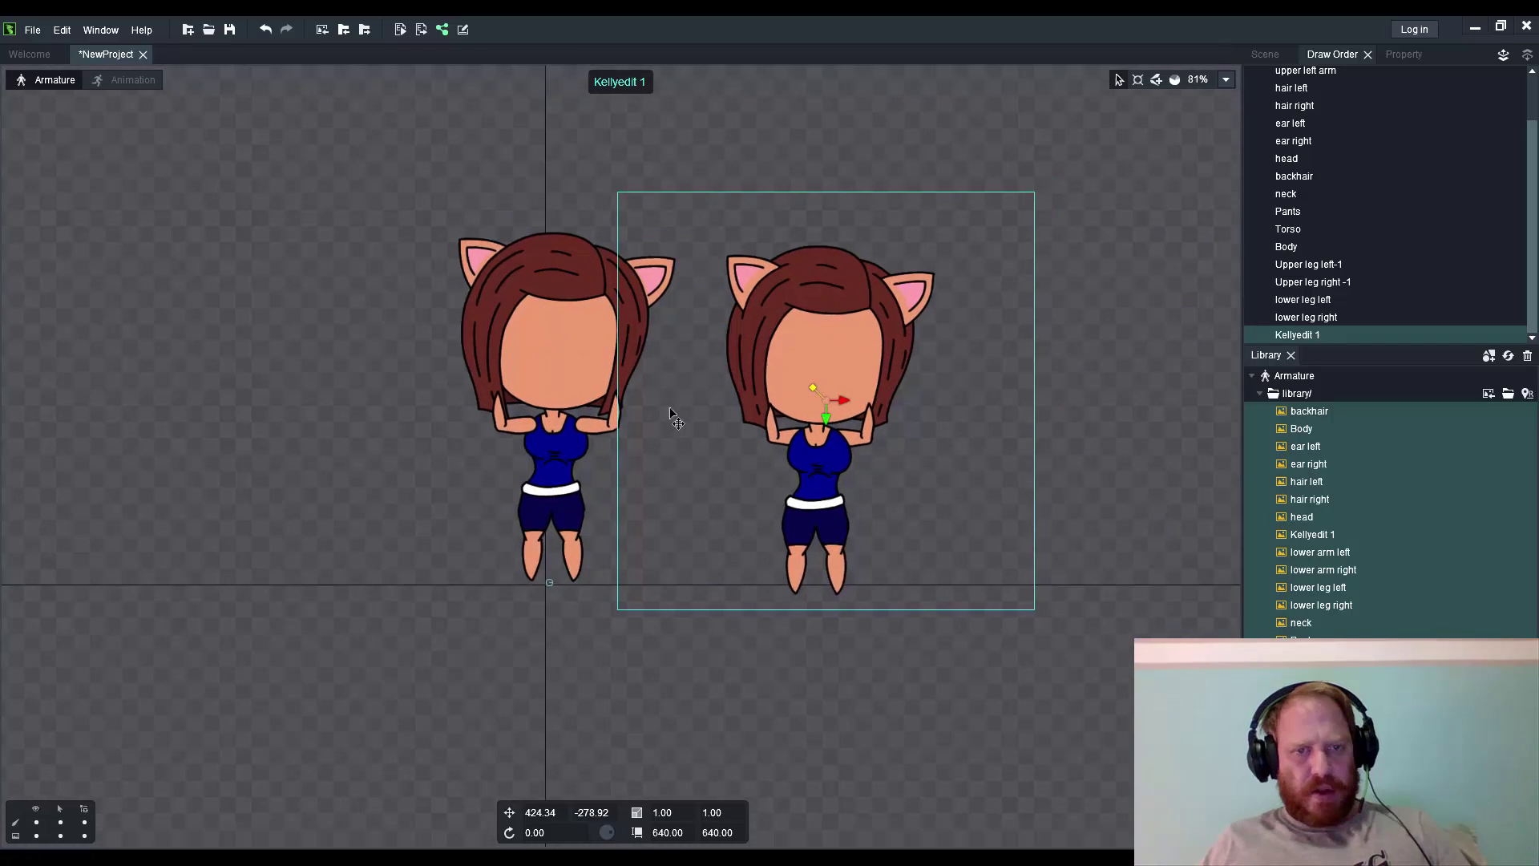
scroll(666, 368, "up", 3)
left_click(308, 457)
scroll(308, 457, "up", 1)
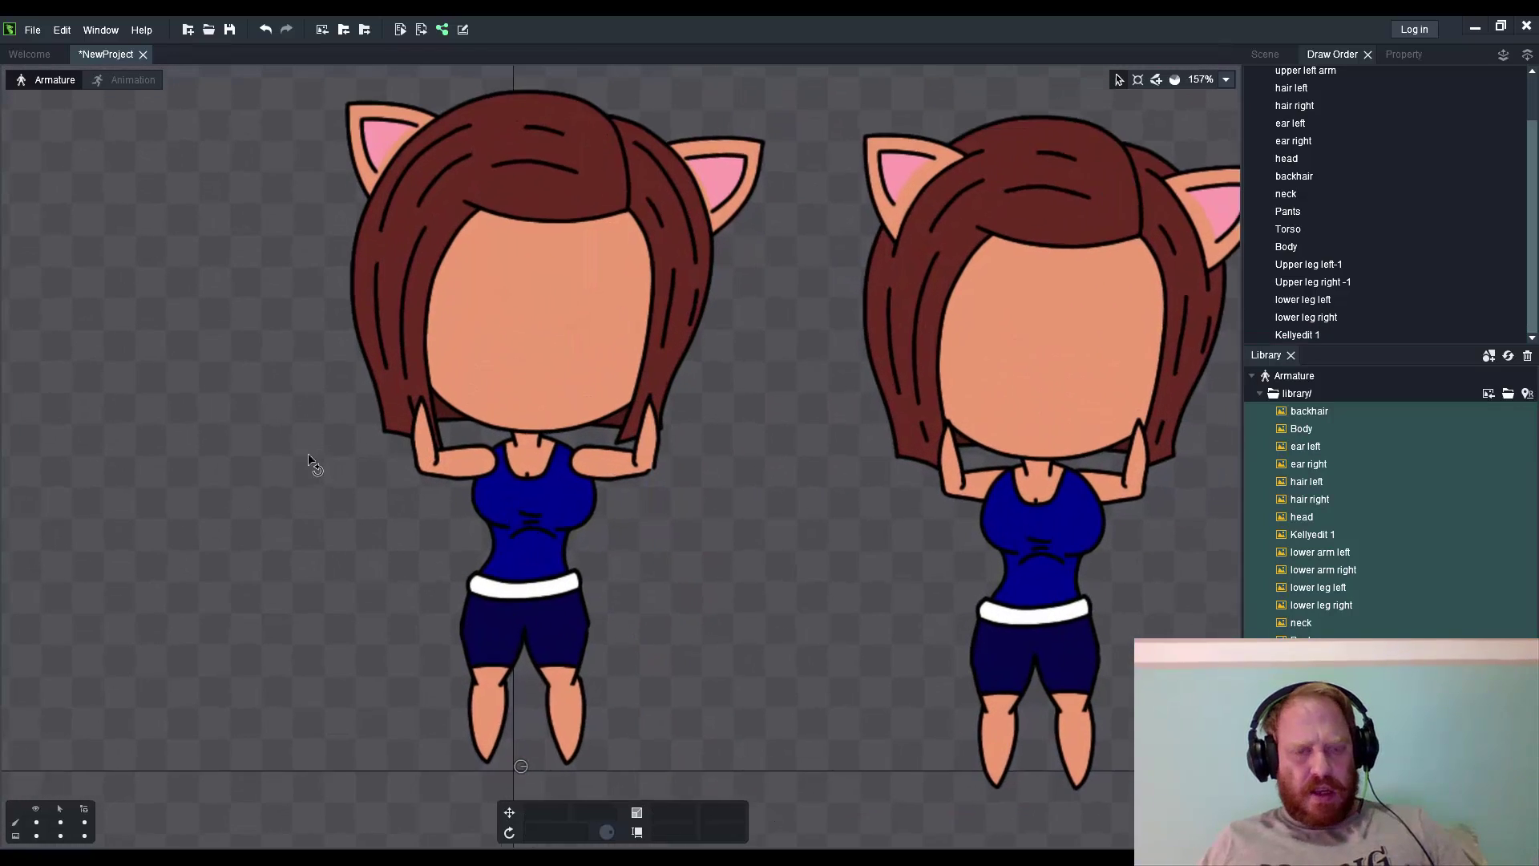
scroll(308, 454, "down", 1)
scroll(311, 448, "down", 1)
- Nudge Upper leg left-1 slightly down and right into place
left_click(454, 474)
left_click(545, 460)
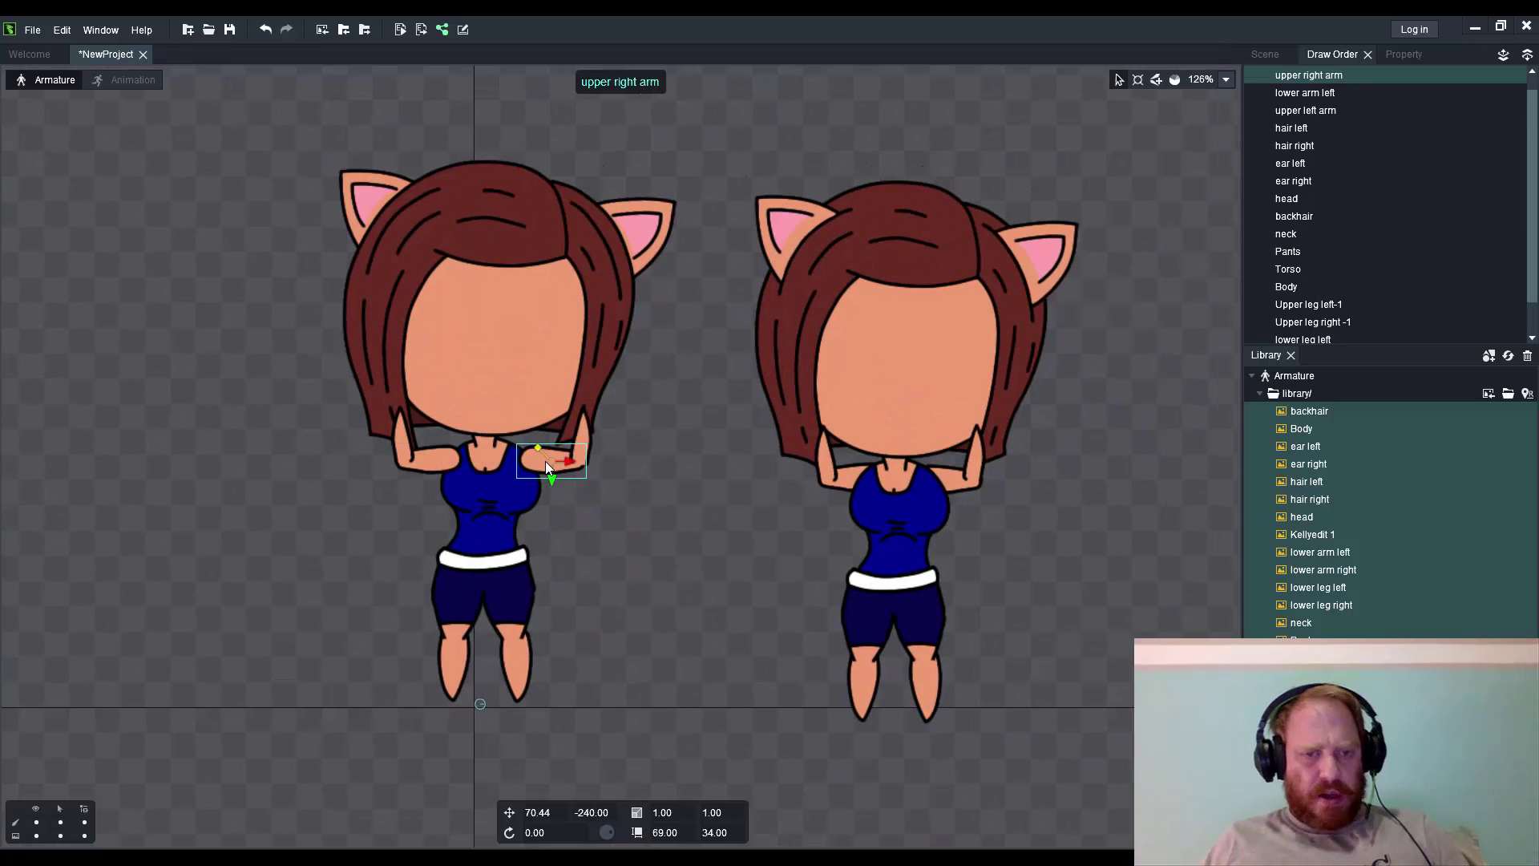
scroll(516, 622, "up", 3)
left_click(523, 617)
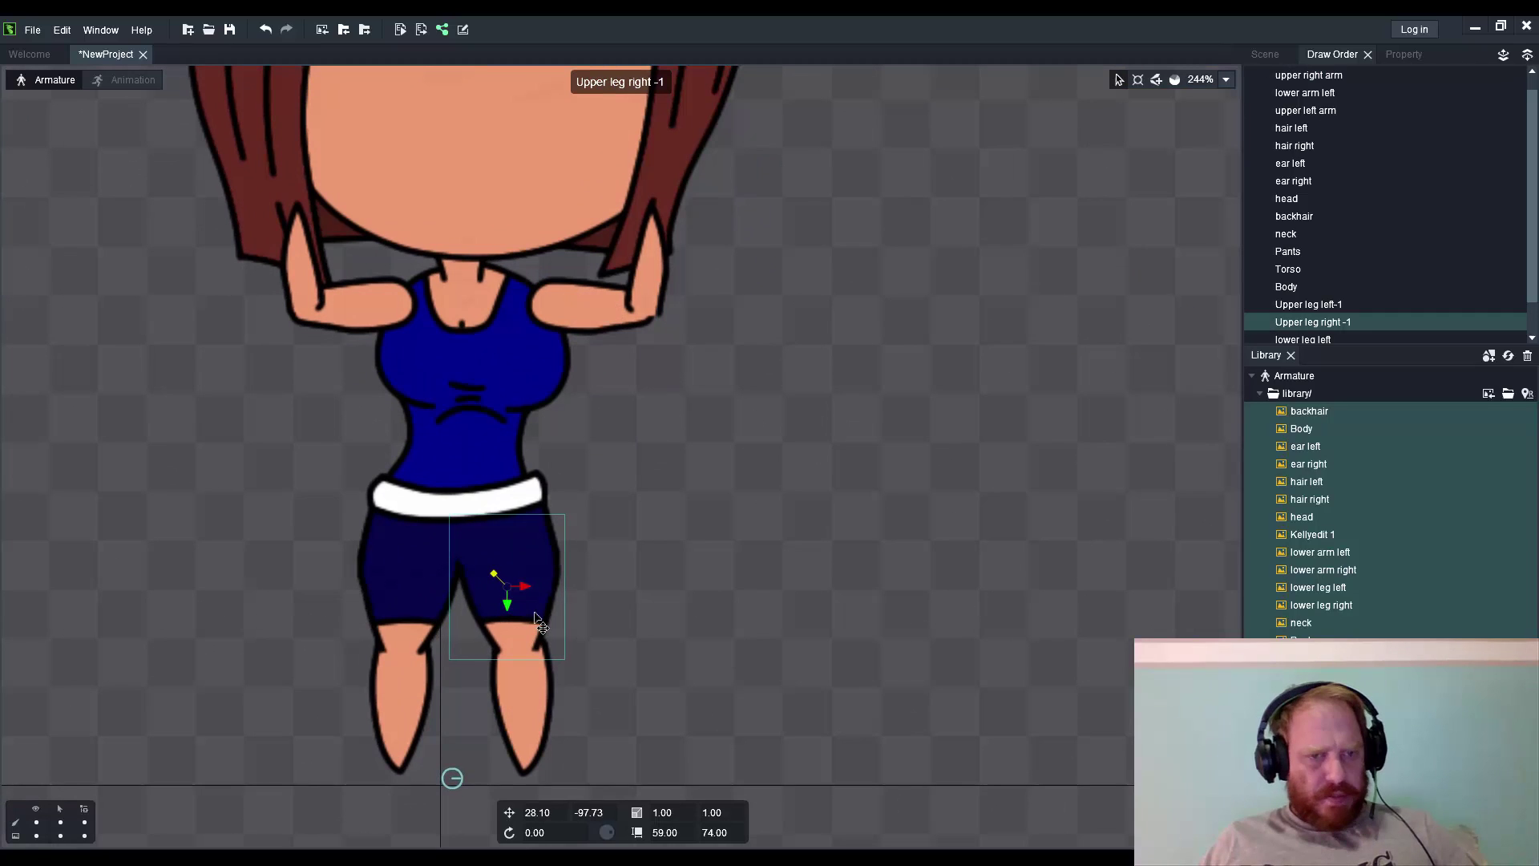
left_click(405, 611)
left_click_drag(405, 622, 406, 625)
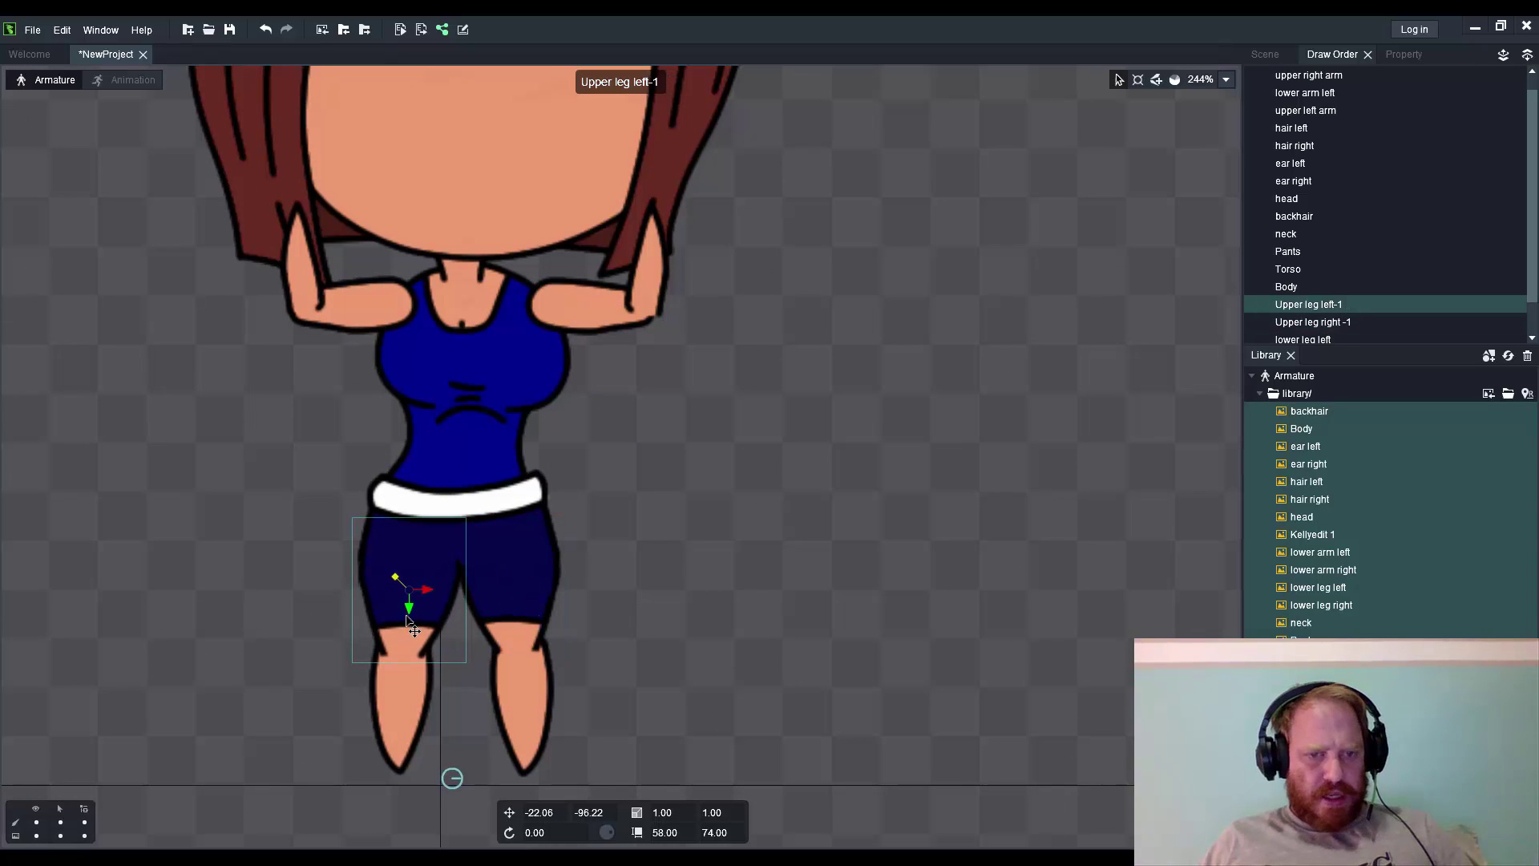
- Nudge the lower right leg slightly to the right
left_click(404, 722)
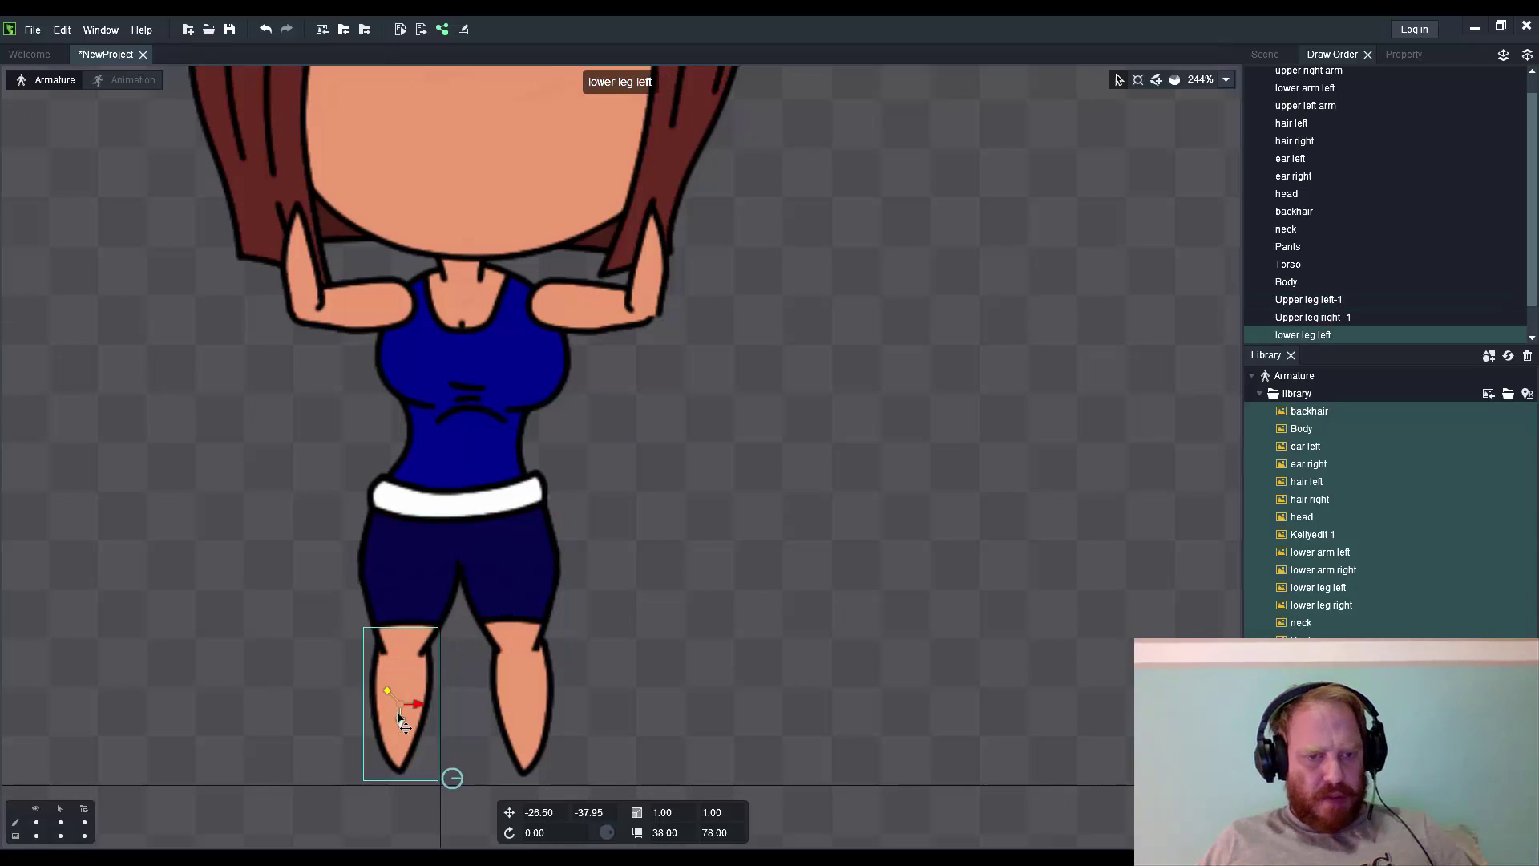
left_click(528, 713)
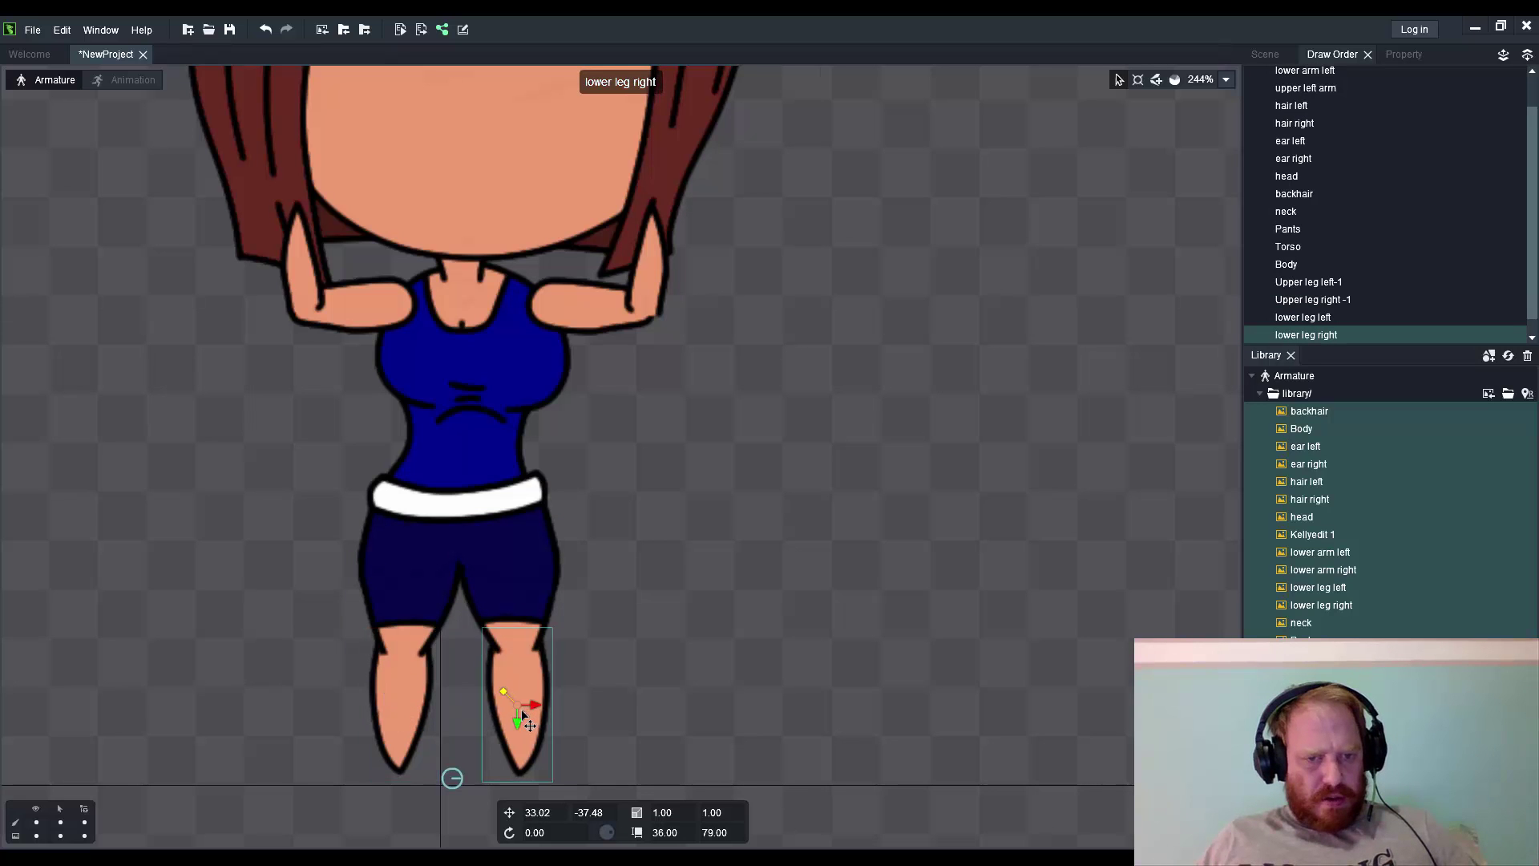
left_click_drag(522, 711, 526, 711)
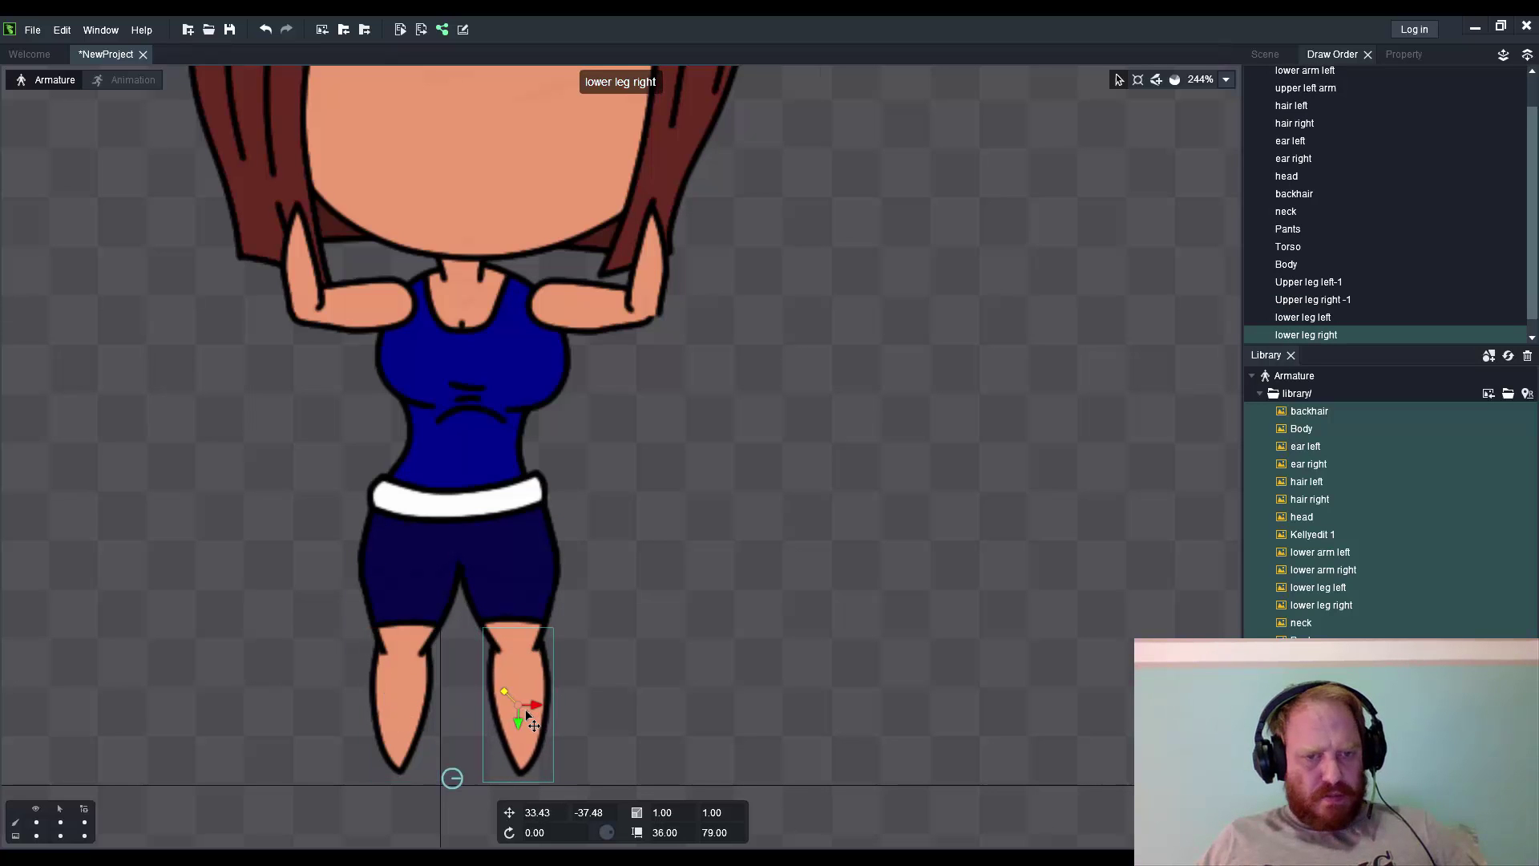
scroll(526, 708, "down", 5)
scroll(499, 588, "down", 3)
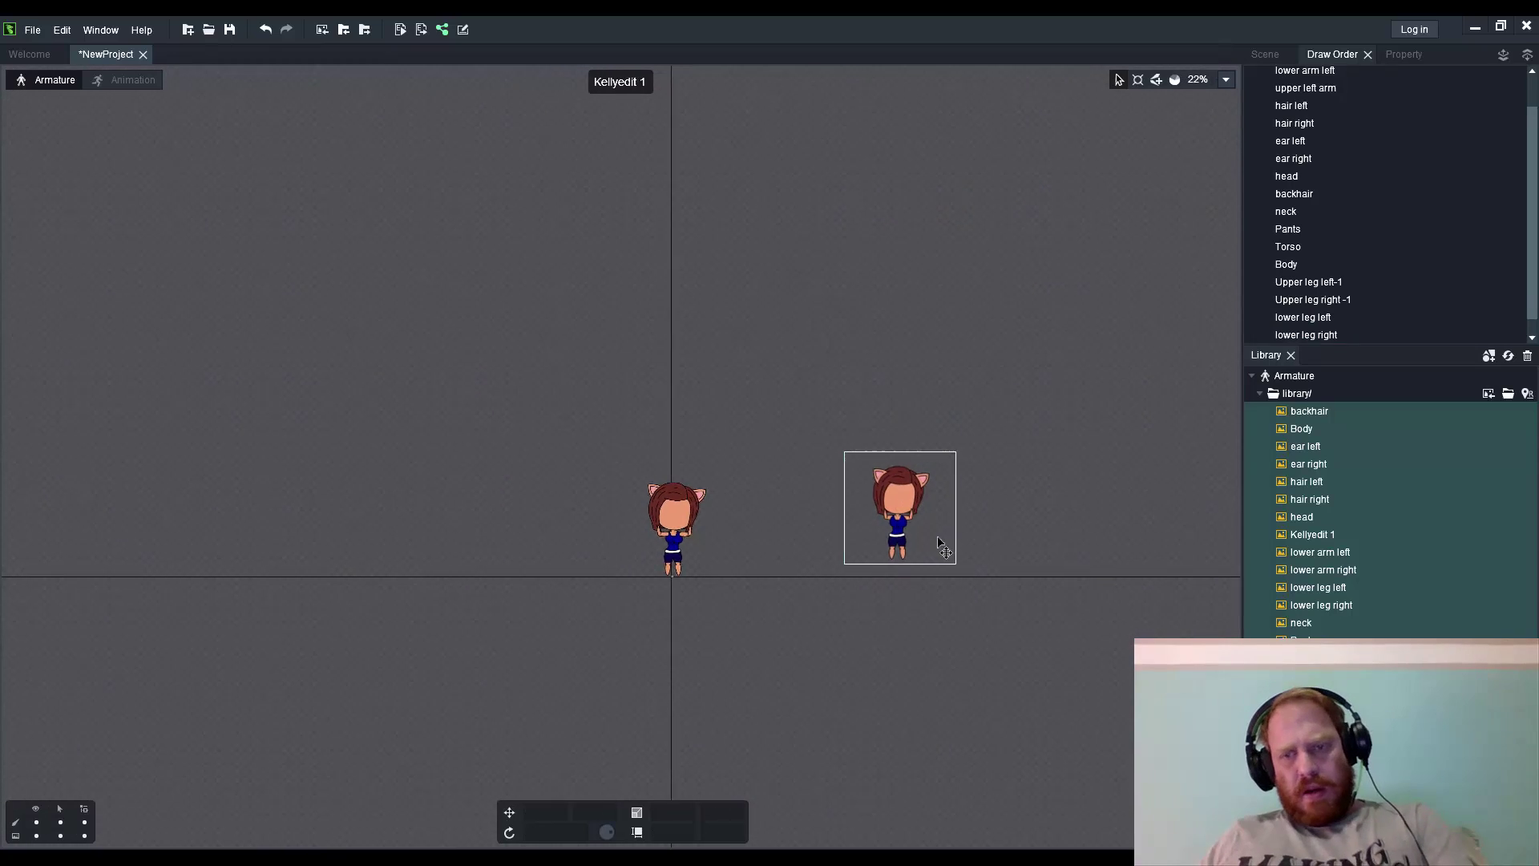
- Delete the Kellyedit 1 reference image from the stage and confirm the deletion
left_click(937, 538)
scroll(916, 526, "up", 2)
key("Delete")
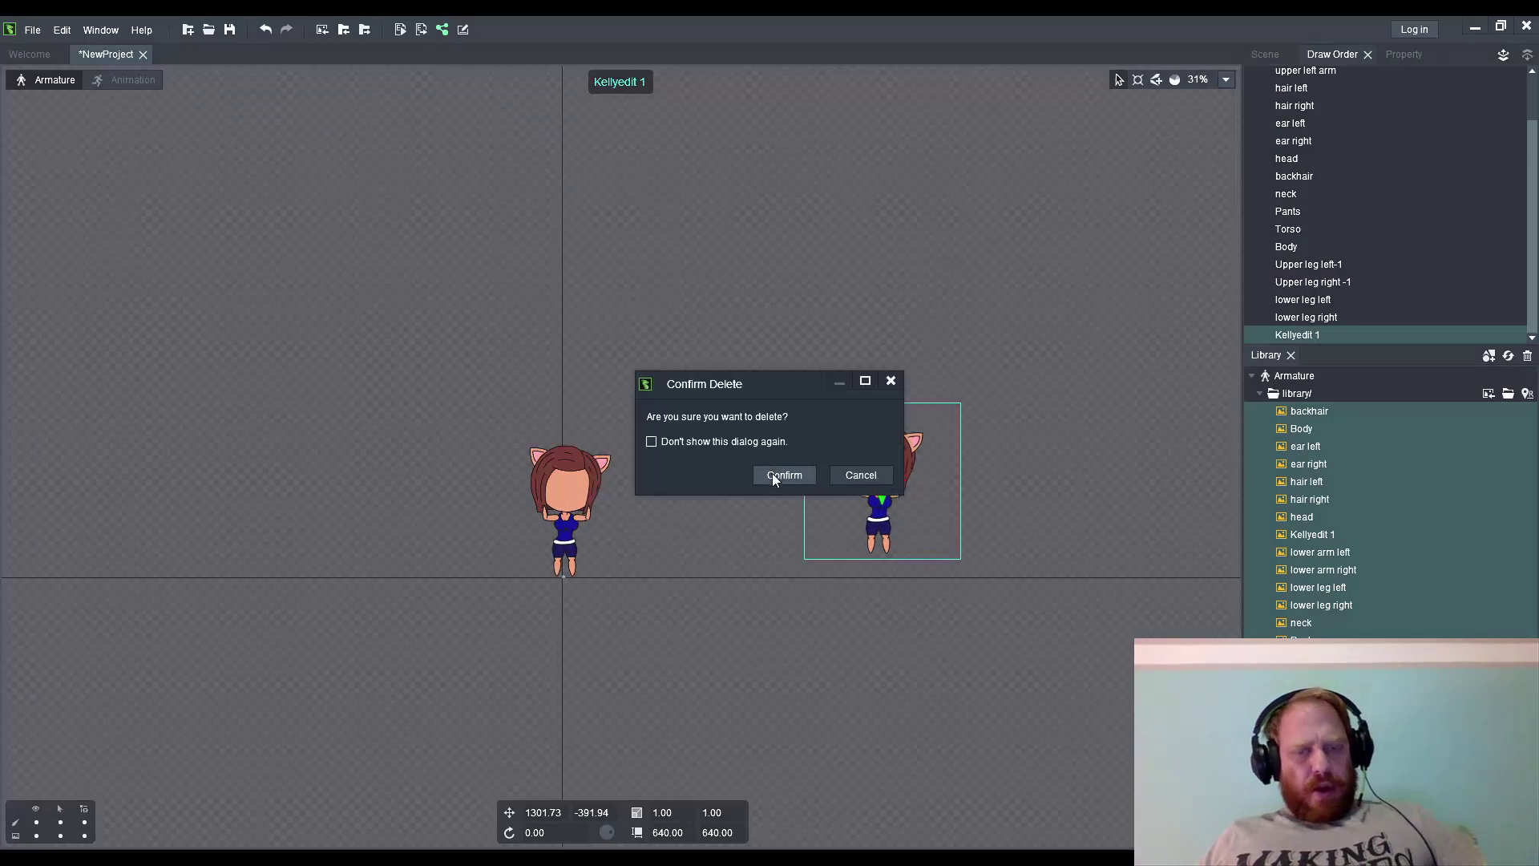
left_click(773, 473)
scroll(558, 535, "up", 3)
scroll(586, 511, "up", 4)
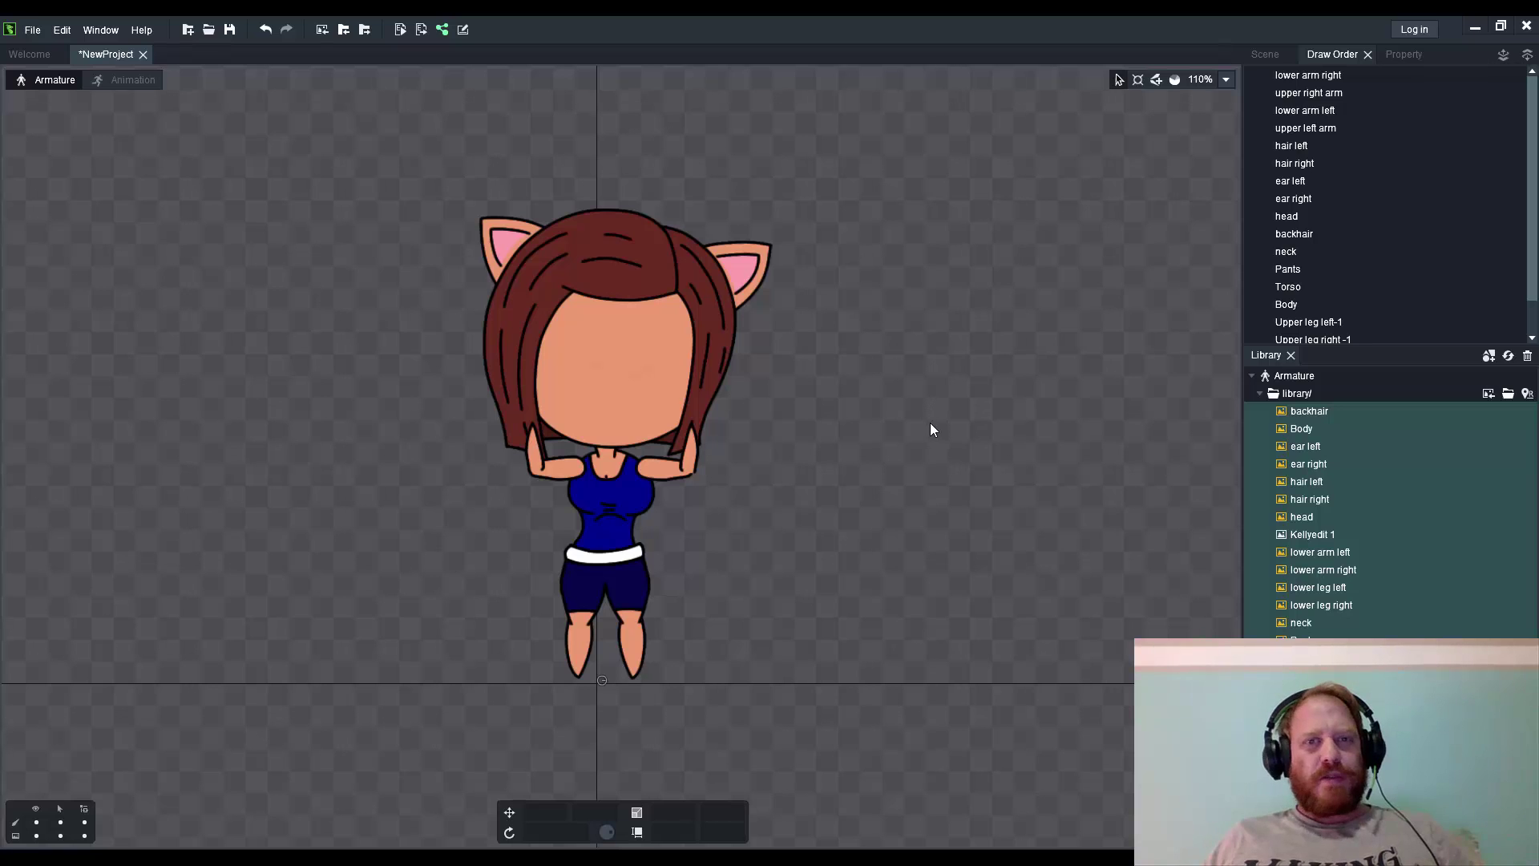
scroll(956, 407, "up", 2)
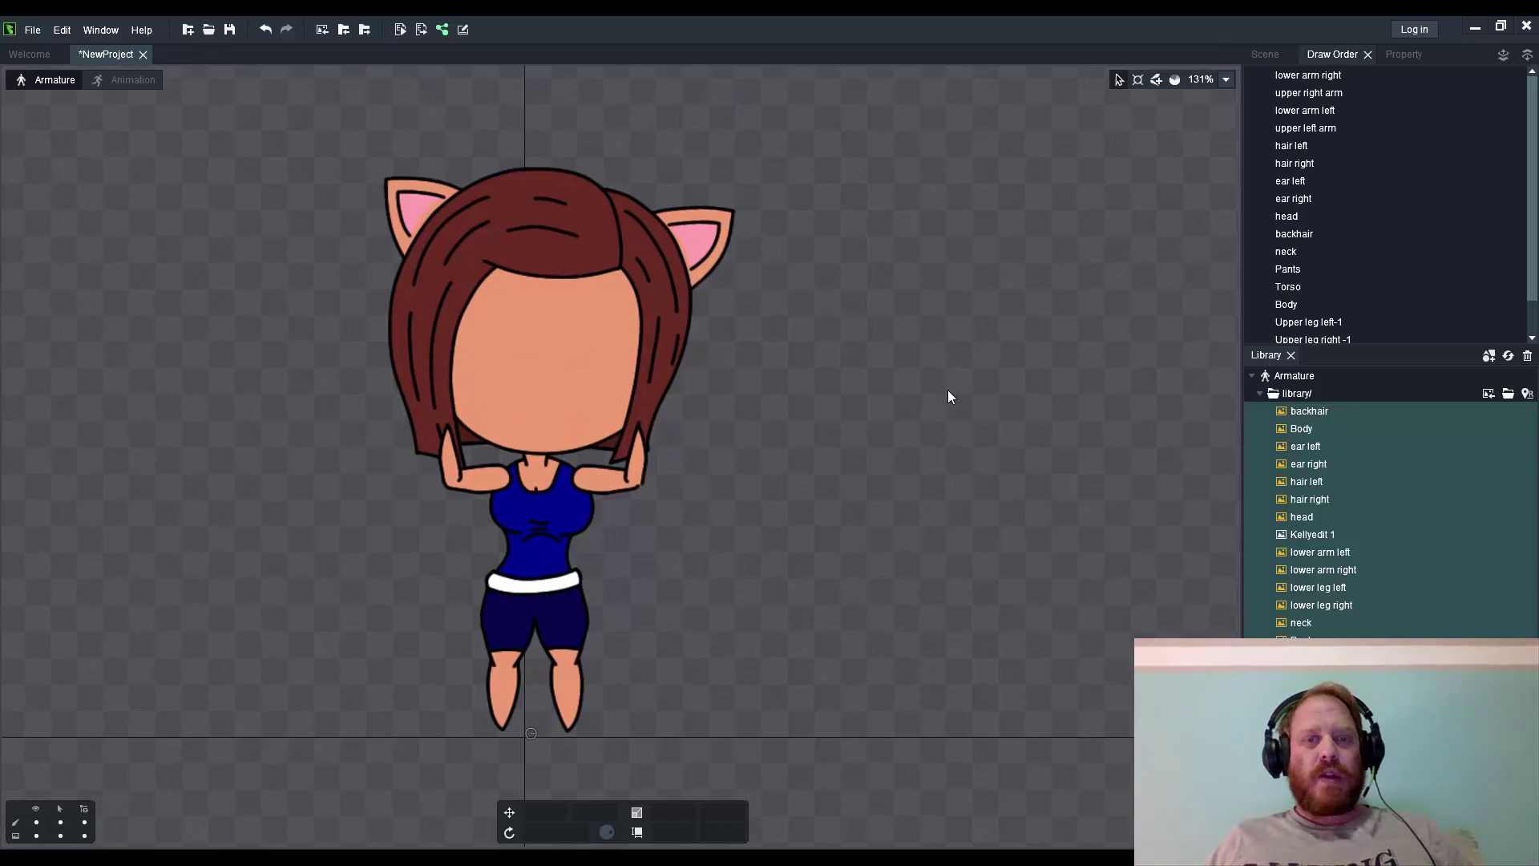
scroll(948, 390, "down", 2)
scroll(912, 380, "down", 1)
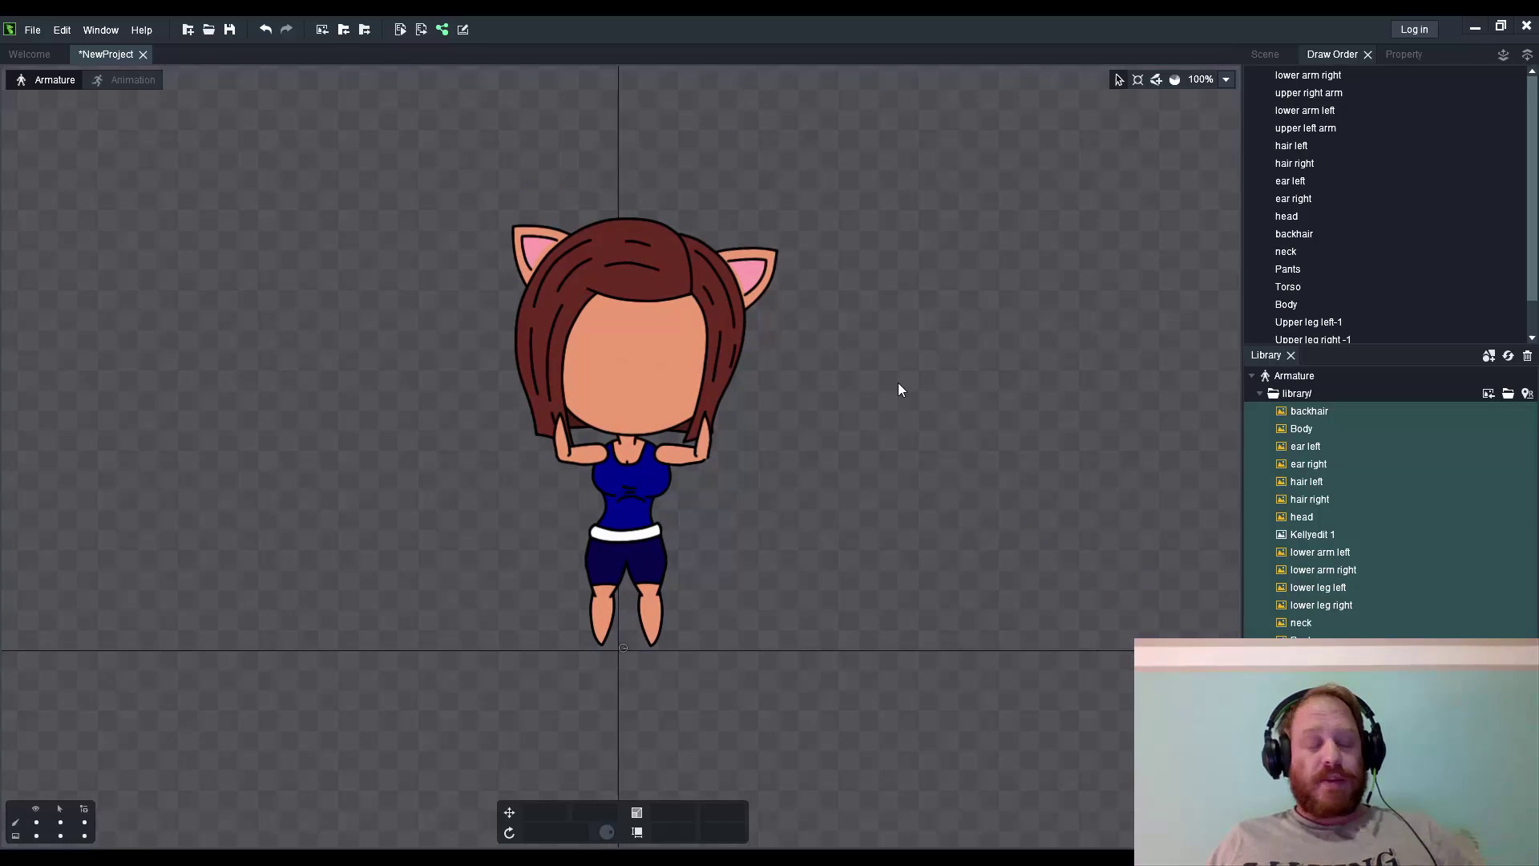